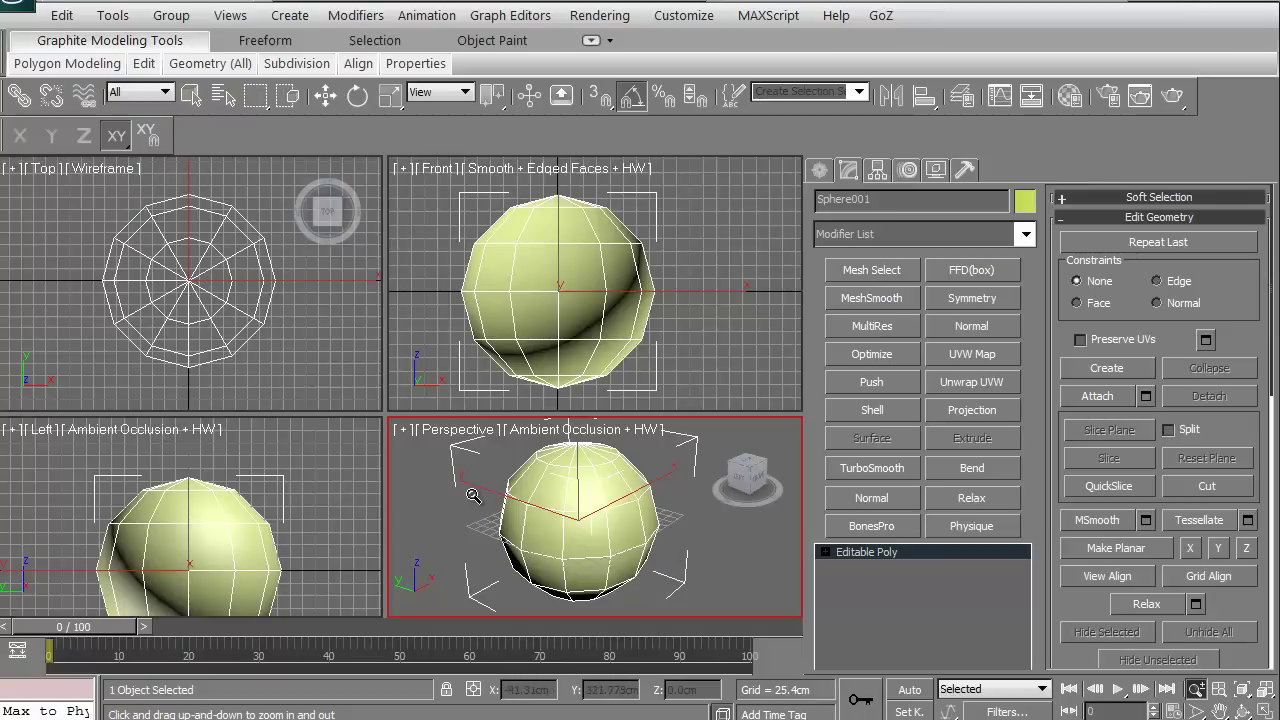
Maximize the Perspective viewport and inspect the low-poly sphere from several sides
{"action": "key", "text": "alt+w"}
{"action": "middle_click_drag", "start_coordinate": [371, 498], "coordinate": [527, 463]}
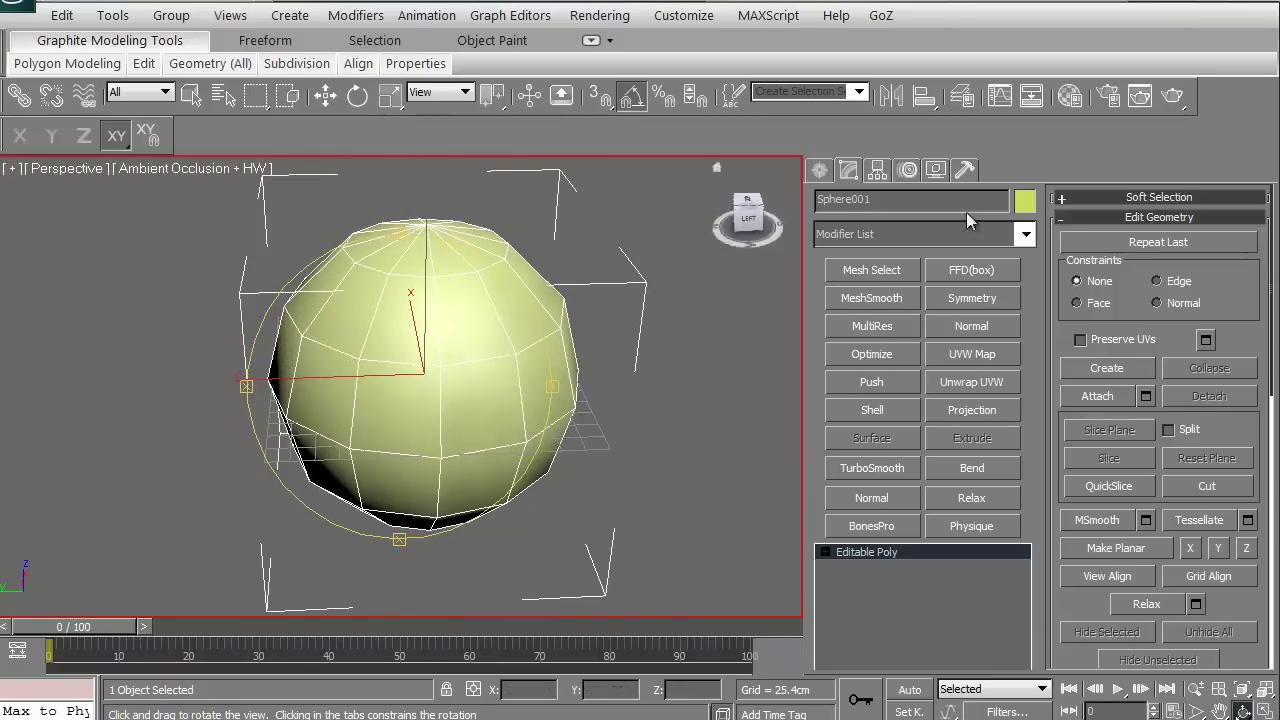
{"action": "middle_click_drag", "start_coordinate": [408, 391], "coordinate": [388, 428]}
{"action": "left_click_drag", "start_coordinate": [394, 477], "coordinate": [380, 457]}
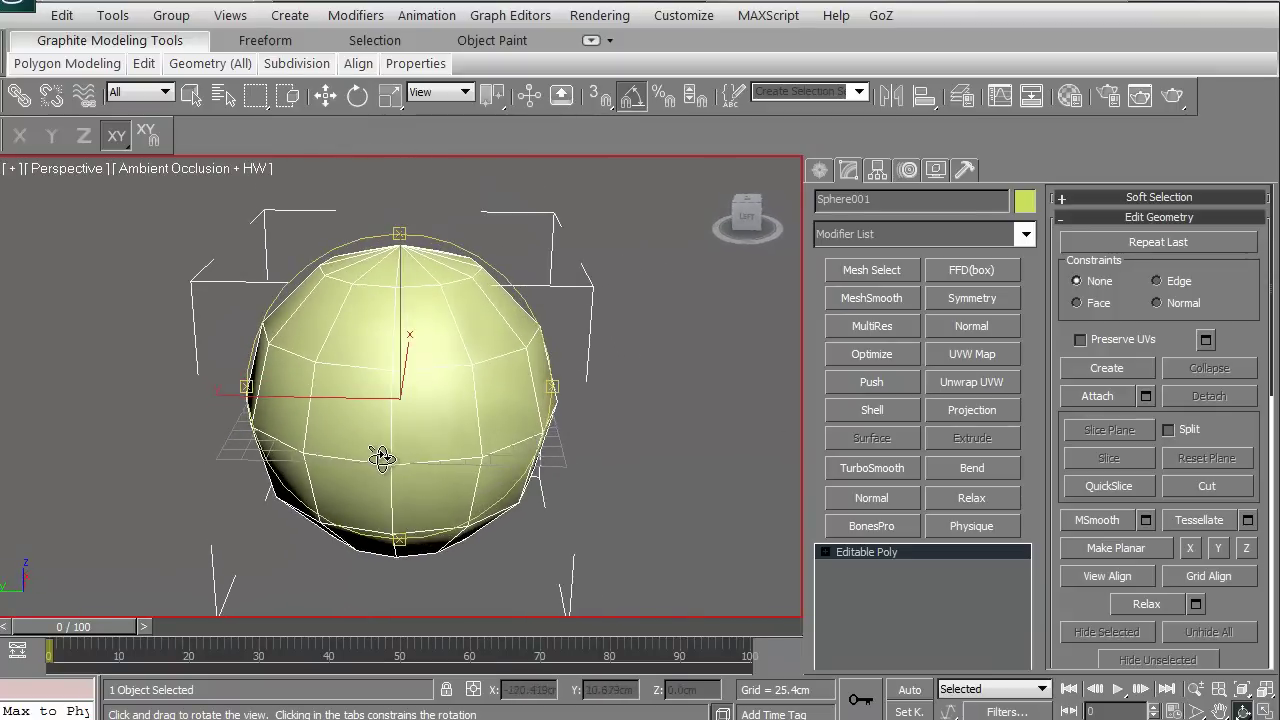
{"action": "middle_click_drag", "start_coordinate": [440, 450], "coordinate": [451, 423], "text": "alt"}
Try a UVW Map modifier on the sphere and undo it after inspecting its planar gizmo
{"action": "left_click", "coordinate": [969, 362]}
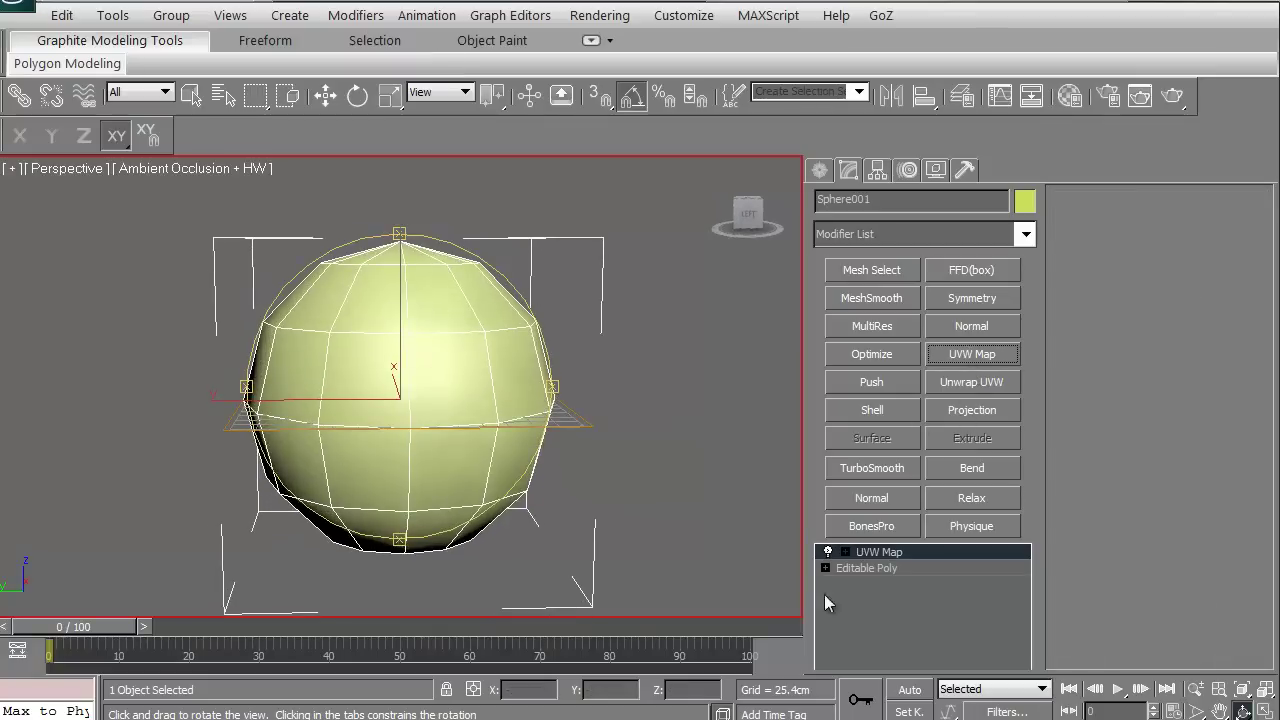
{"action": "middle_click_drag", "start_coordinate": [425, 466], "coordinate": [390, 432], "text": "alt"}
{"action": "left_click_drag", "start_coordinate": [391, 435], "coordinate": [392, 598]}
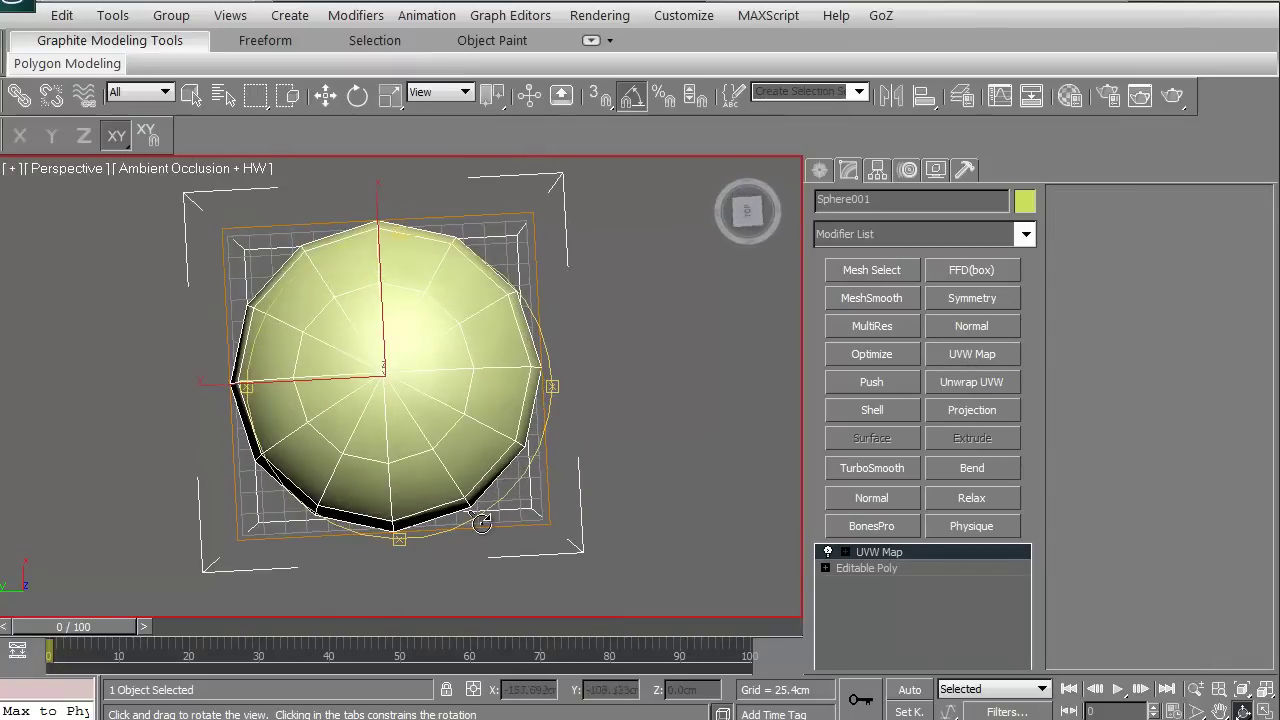
{"action": "left_click_drag", "start_coordinate": [322, 486], "coordinate": [329, 320]}
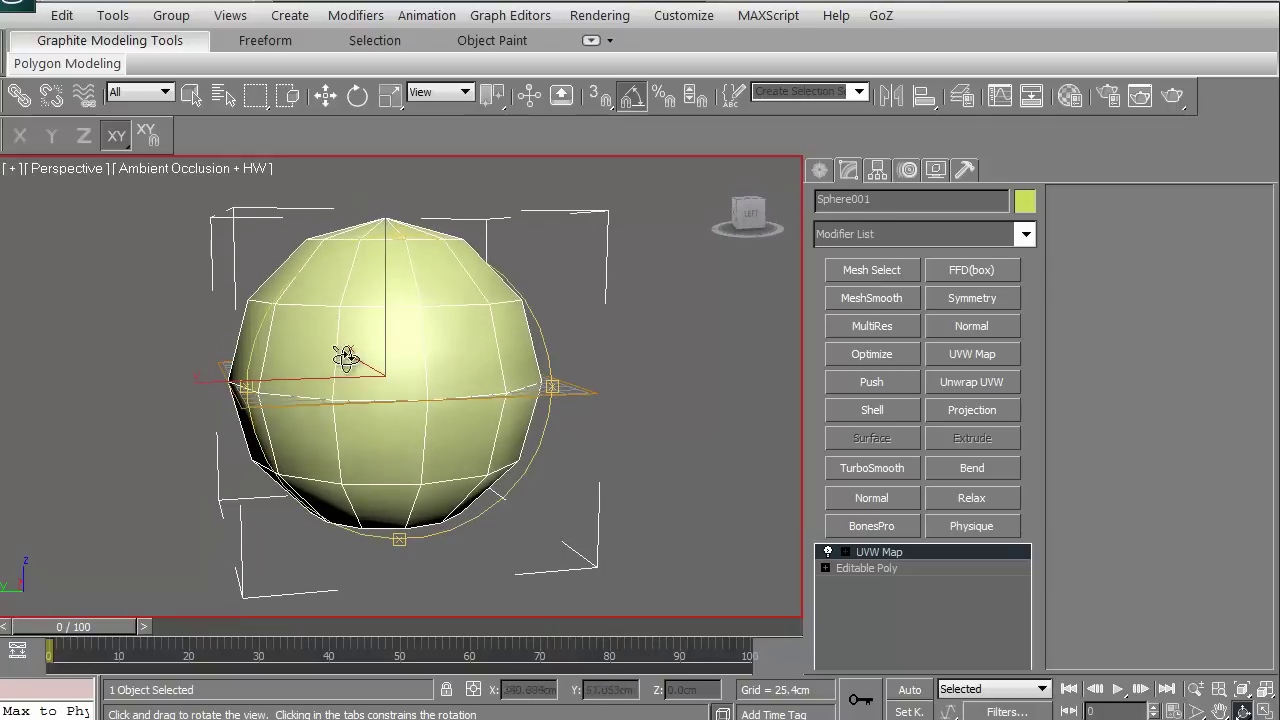
{"action": "key", "text": "ctrl+z"}
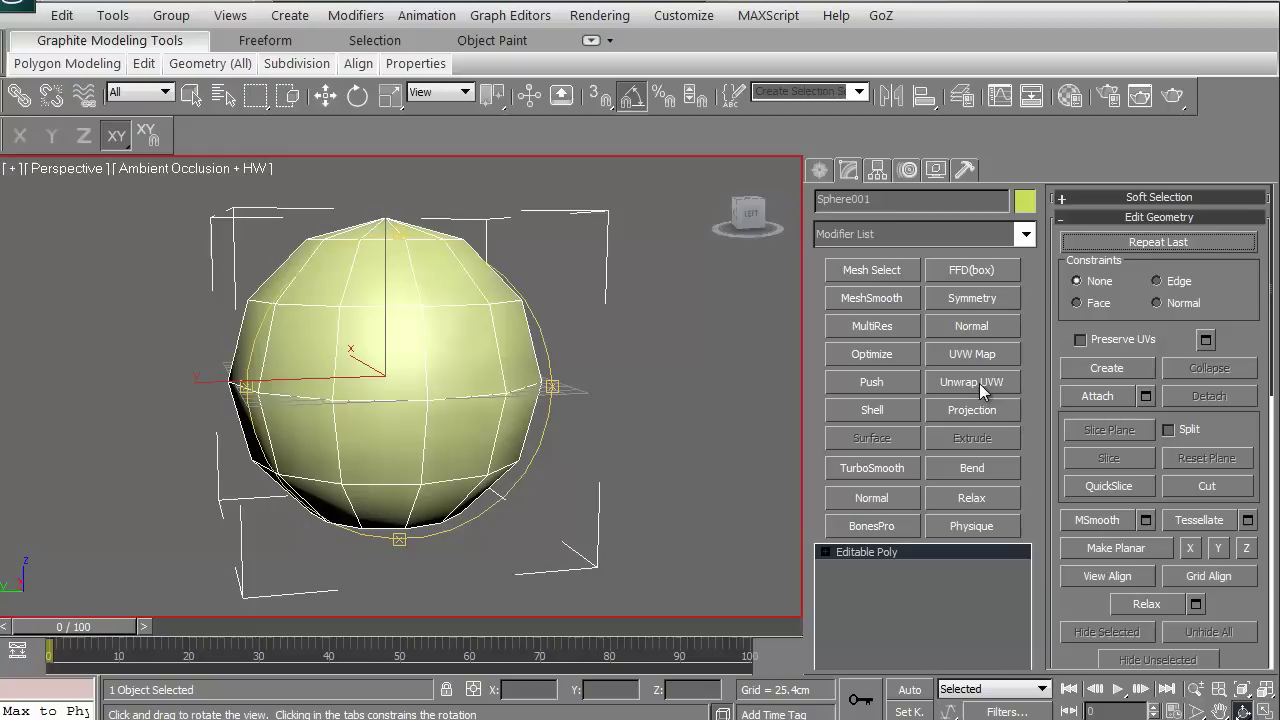
{"action": "left_click", "coordinate": [1025, 234]}
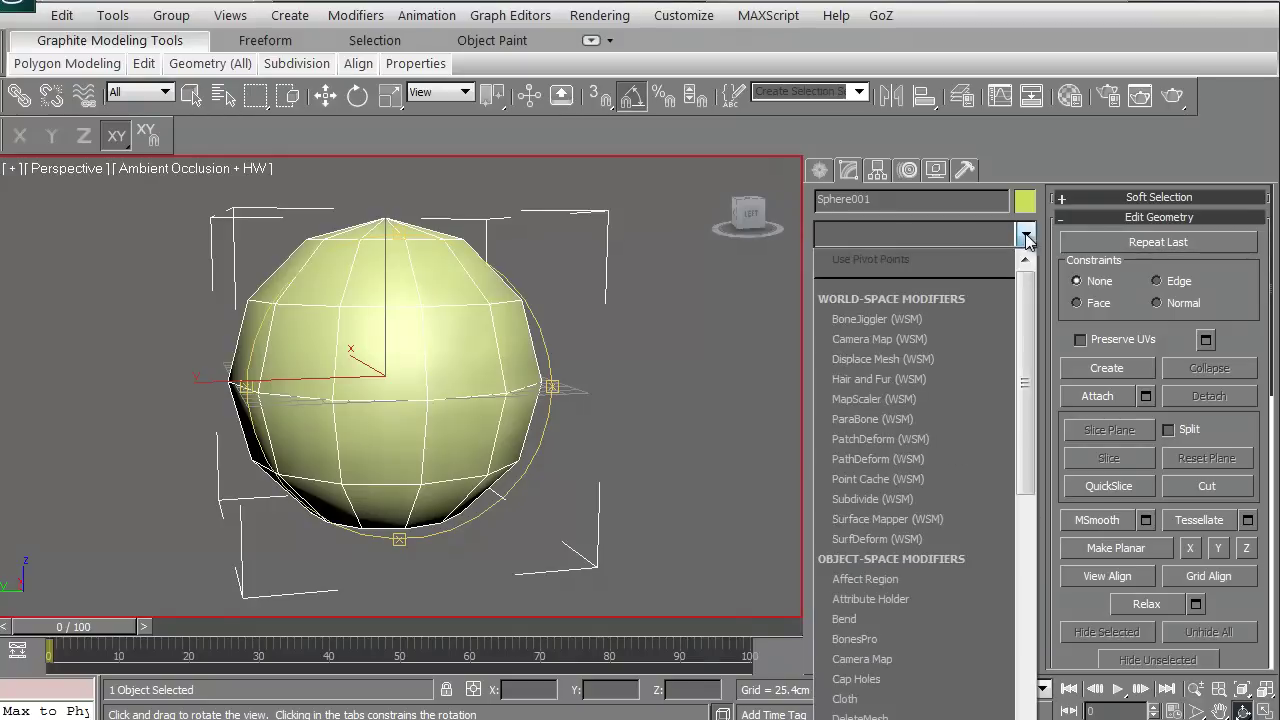
{"action": "left_click_drag", "start_coordinate": [1030, 285], "coordinate": [1012, 719]}
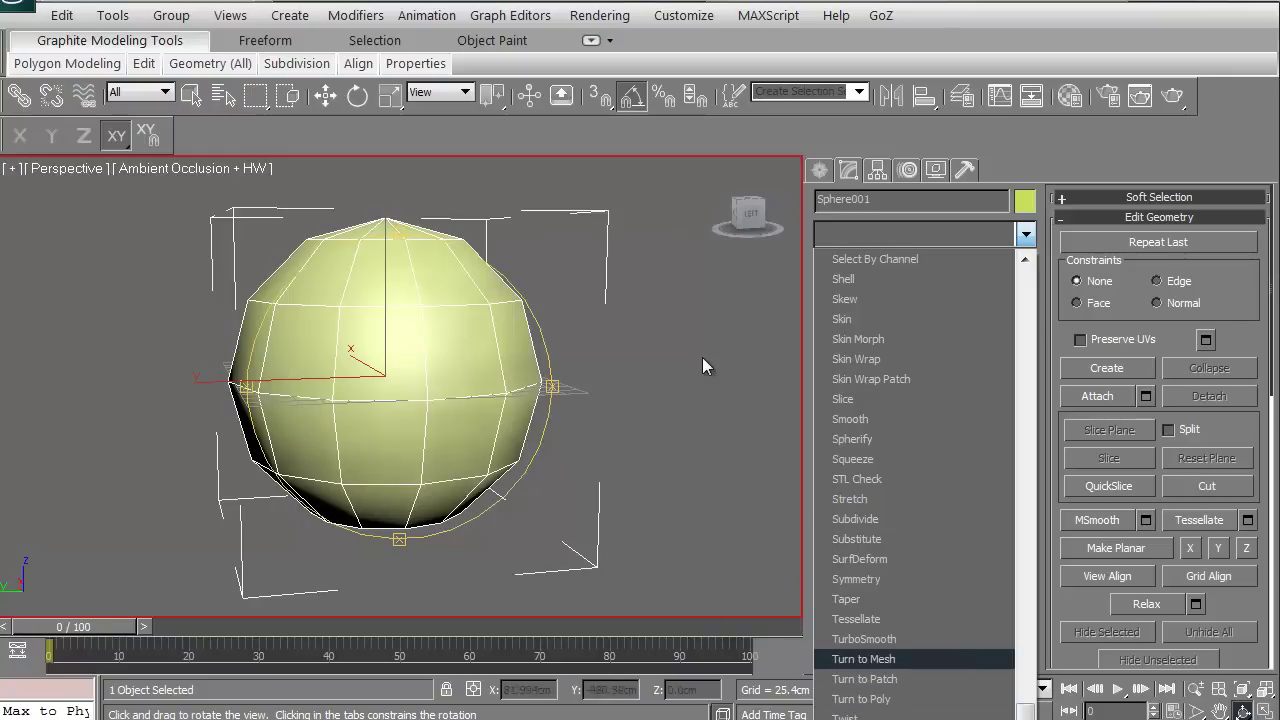
{"action": "left_click", "coordinate": [705, 388]}
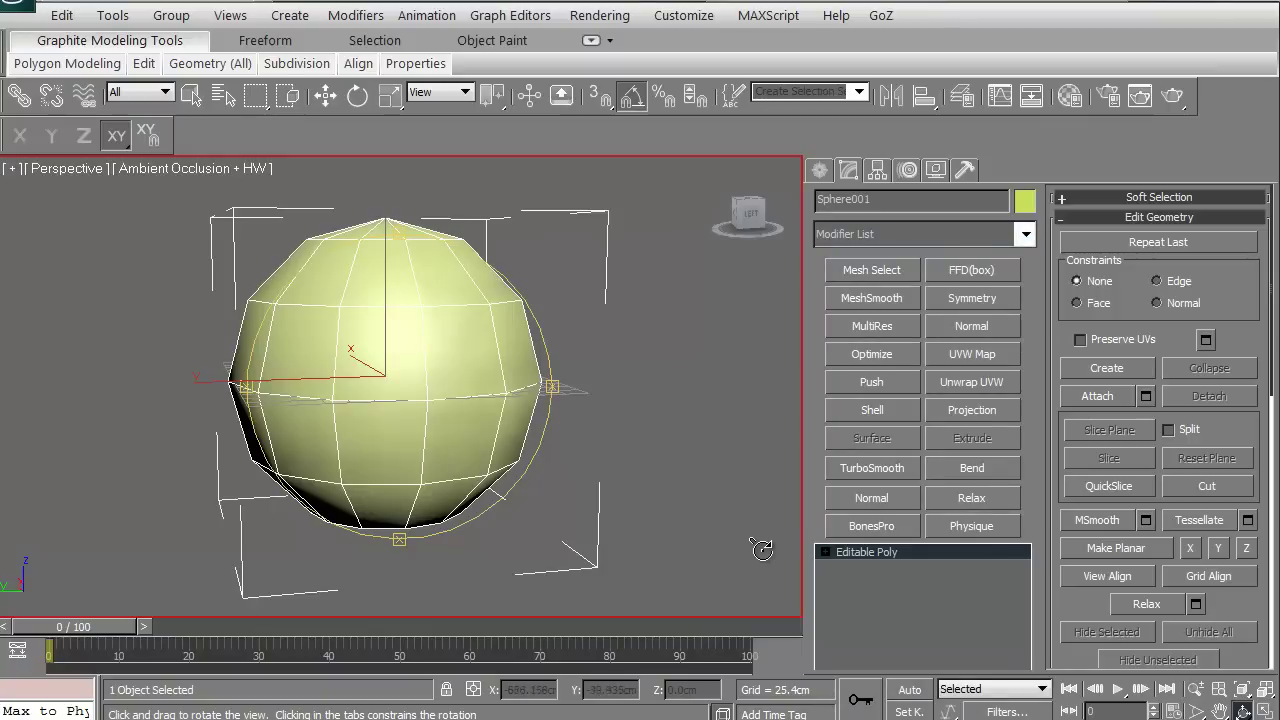
Apply an Unwrap UVW modifier to the sphere
{"action": "left_click", "coordinate": [972, 382]}
{"action": "left_click_drag", "start_coordinate": [409, 380], "coordinate": [441, 404]}
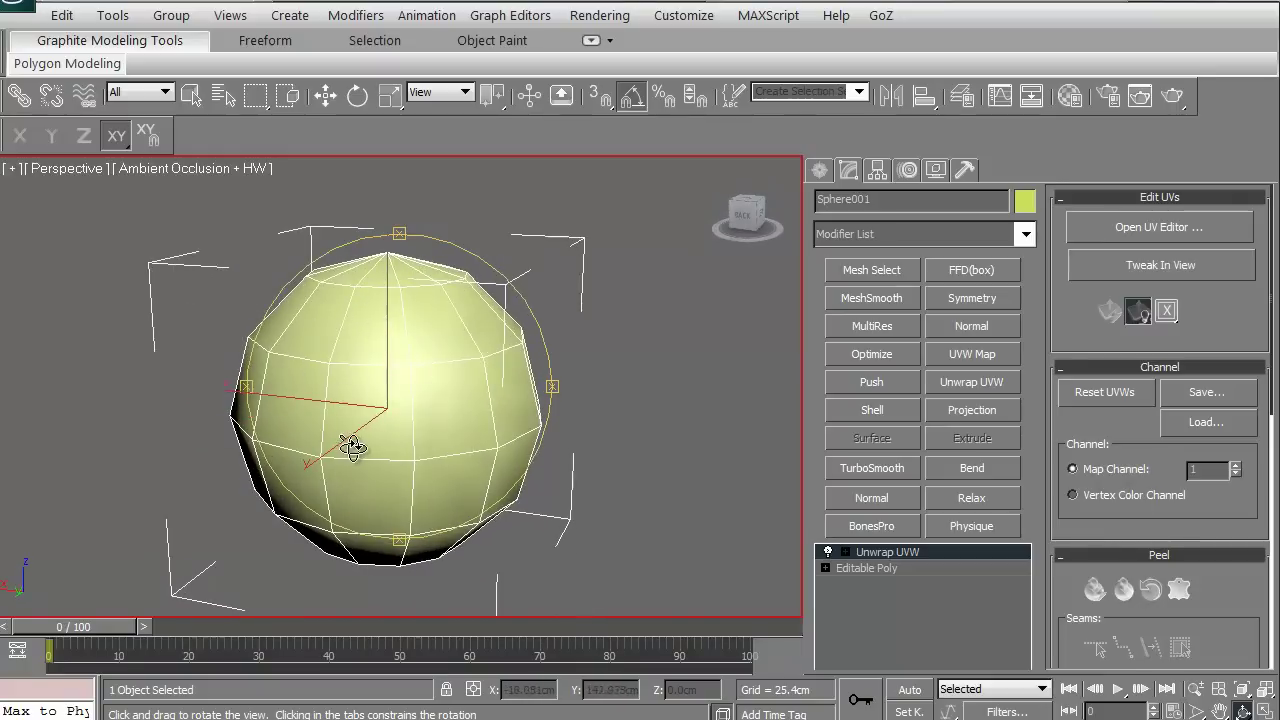
{"action": "left_click_drag", "start_coordinate": [352, 447], "coordinate": [380, 380]}
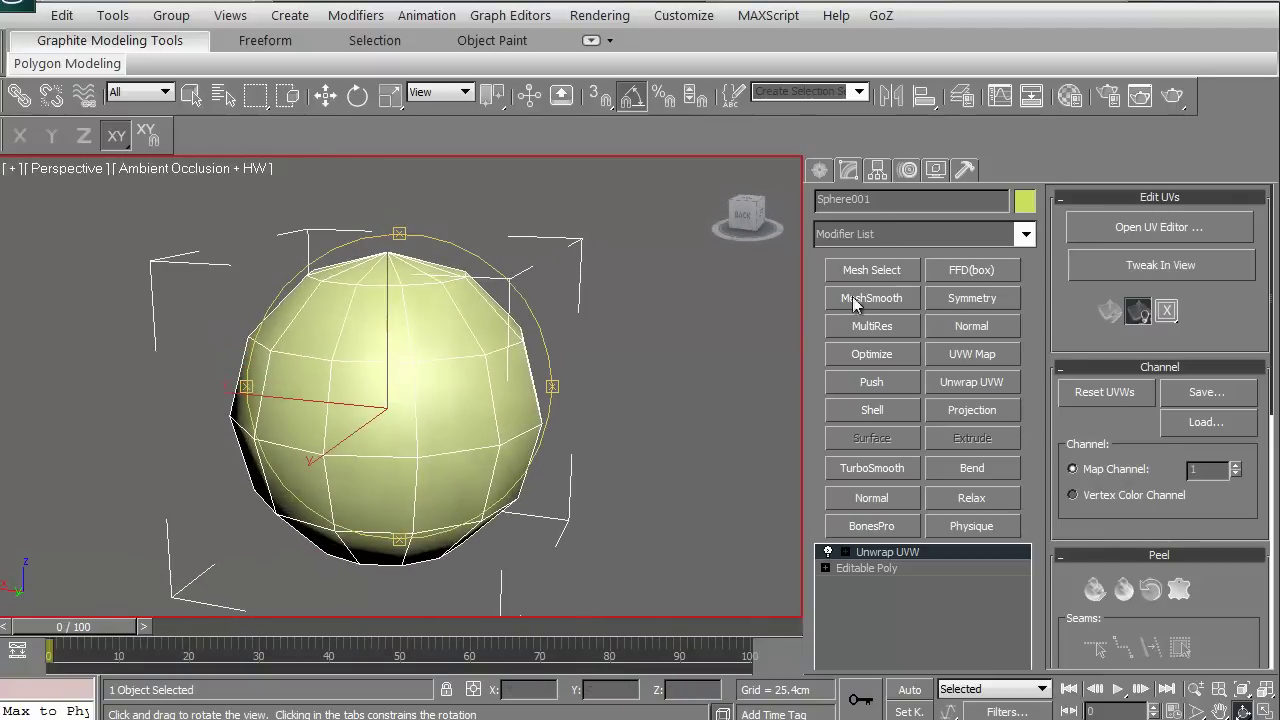
Open the UV editor for the sphere and hide the checker map behind the UV layout
{"action": "left_click", "coordinate": [1145, 230]}
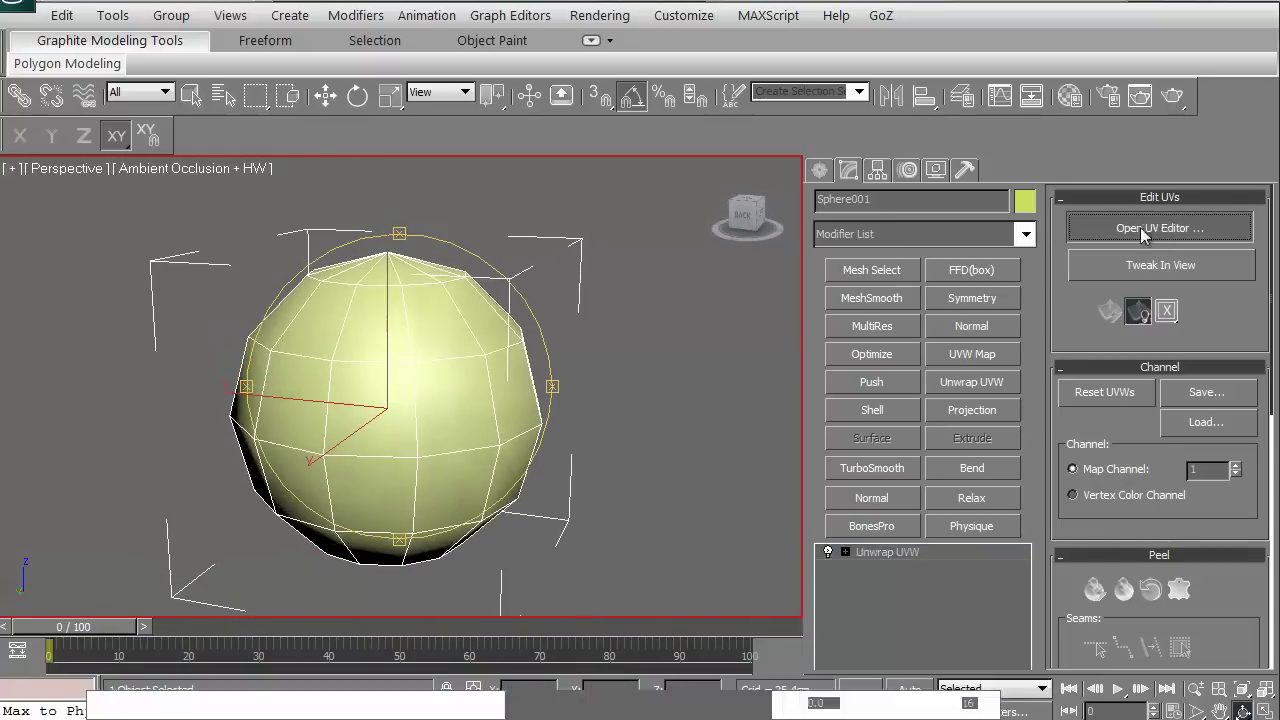
{"action": "left_click_drag", "start_coordinate": [94, 0], "coordinate": [540, 14]}
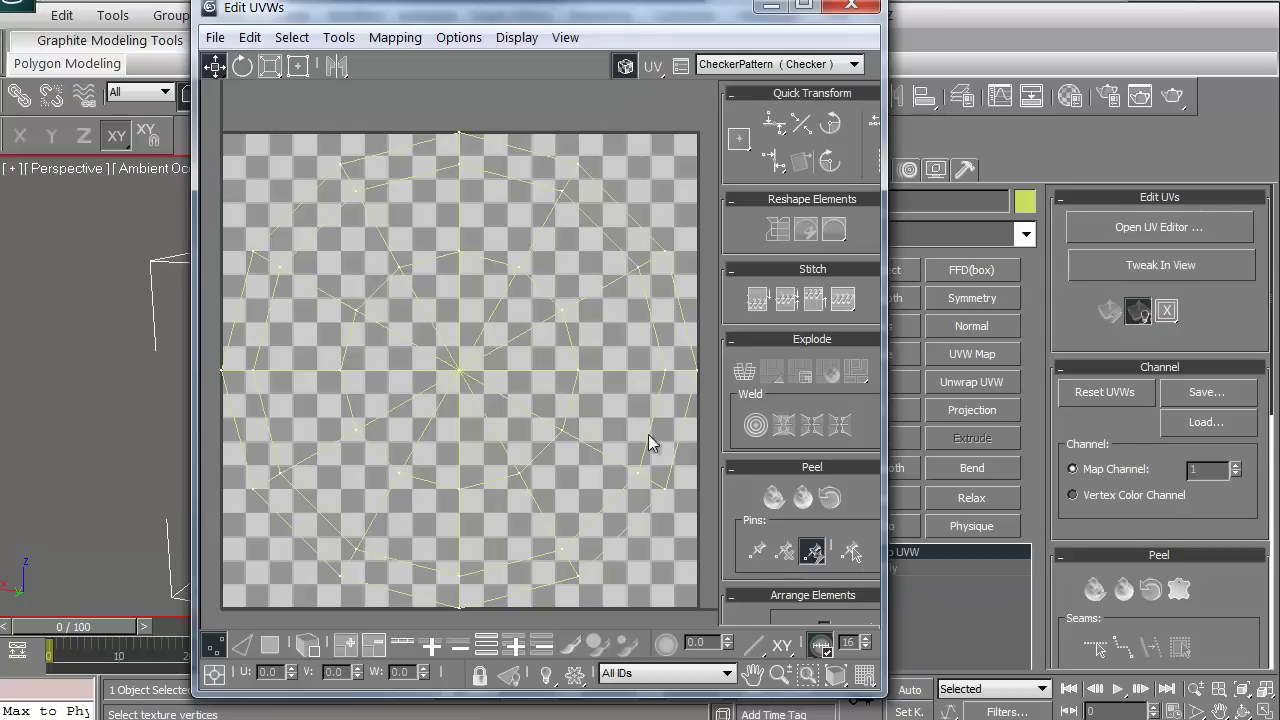
{"action": "left_click", "coordinate": [622, 68]}
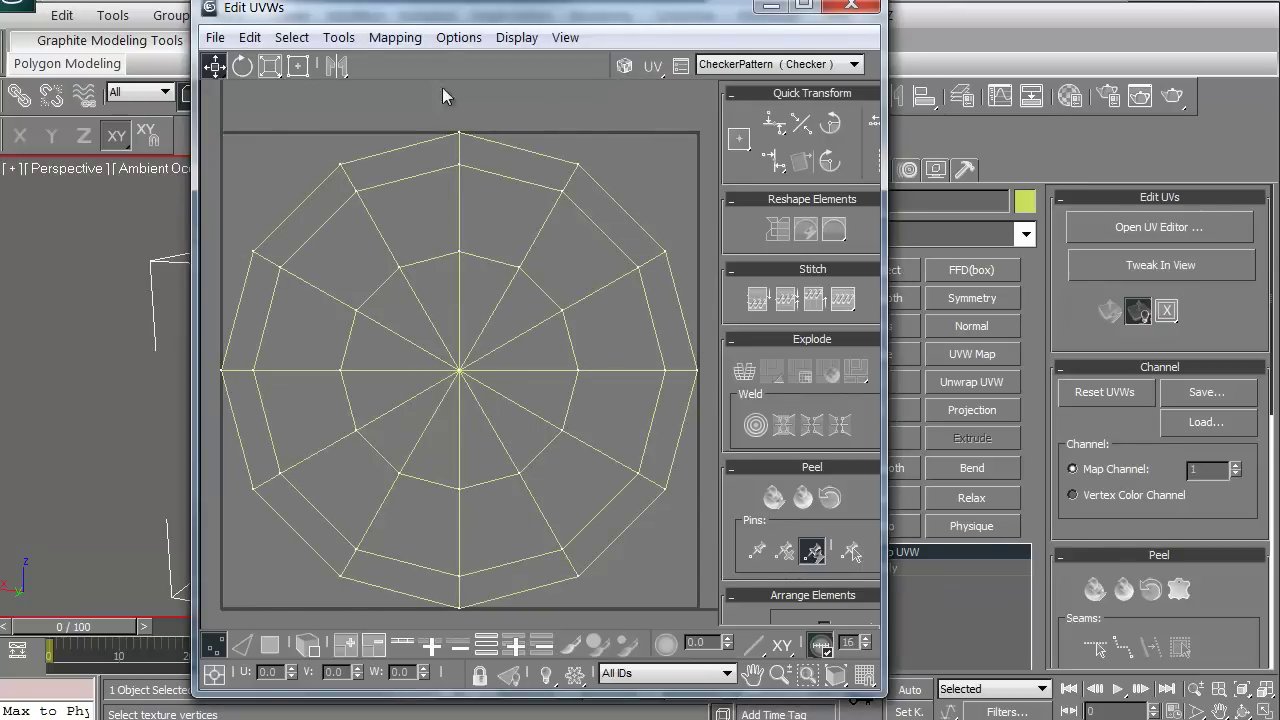
{"action": "left_click_drag", "start_coordinate": [467, 19], "coordinate": [594, 26]}
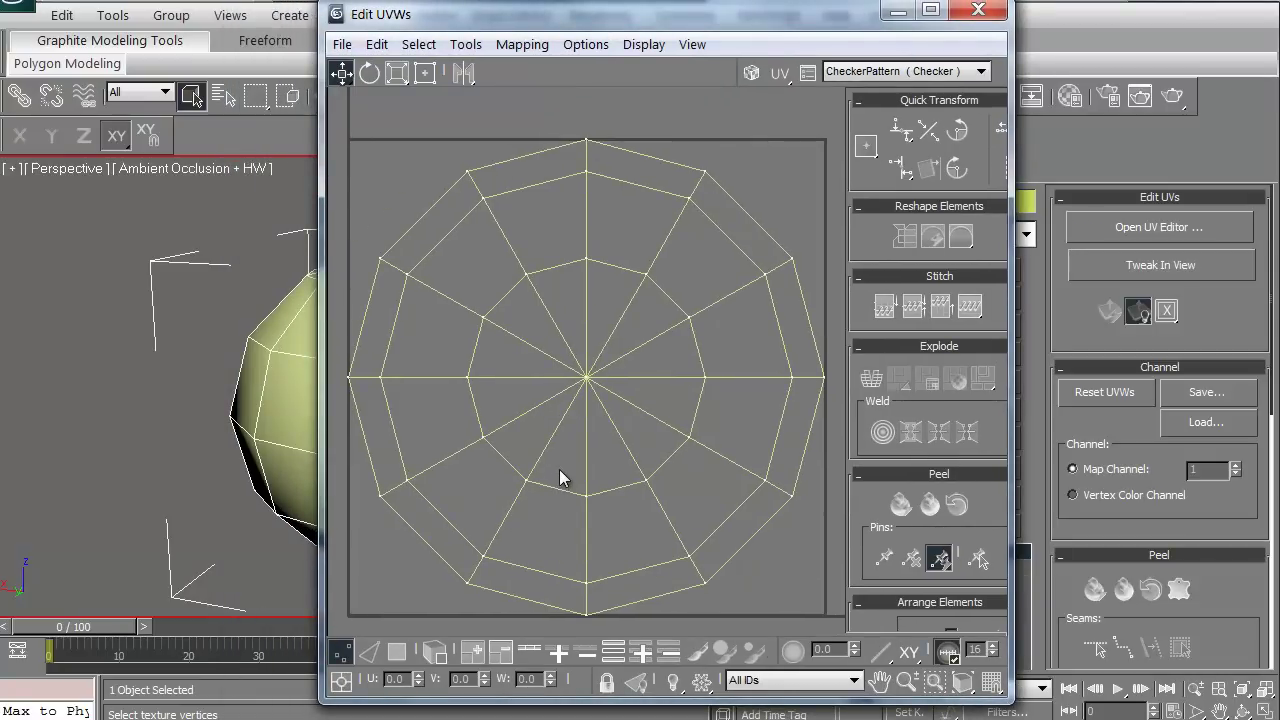
Compare the sphere in the viewport with its flattened UV layout, and leave the UV editor minimized
{"action": "left_click", "coordinate": [897, 12]}
{"action": "middle_click_drag", "start_coordinate": [431, 541], "coordinate": [432, 530]}
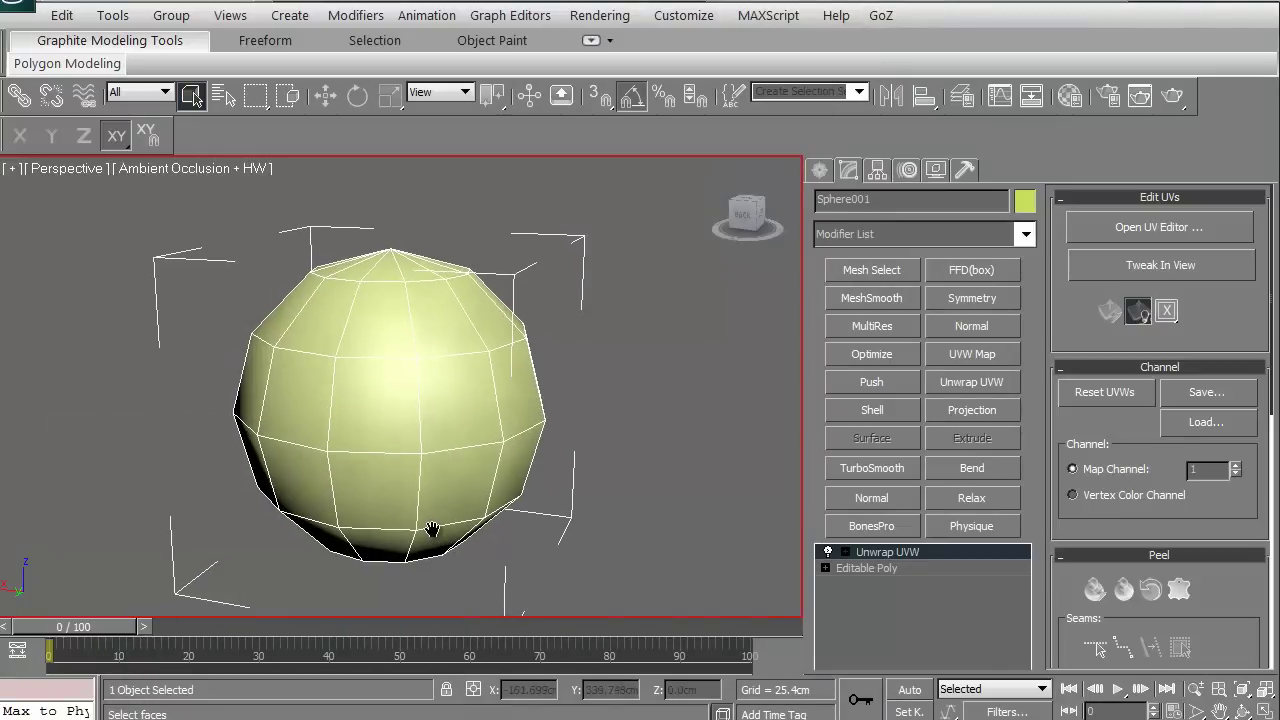
{"action": "middle_click_drag", "start_coordinate": [466, 486], "coordinate": [480, 463]}
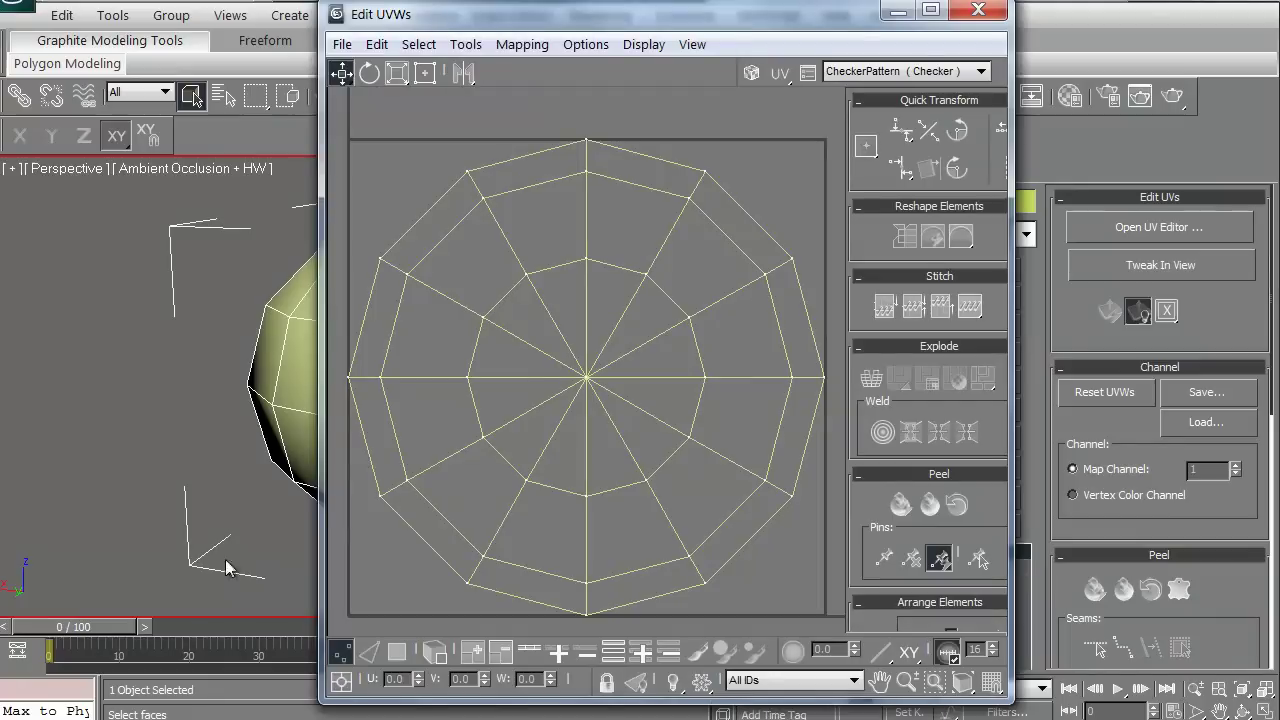
{"action": "left_click_drag", "start_coordinate": [588, 16], "coordinate": [710, 4]}
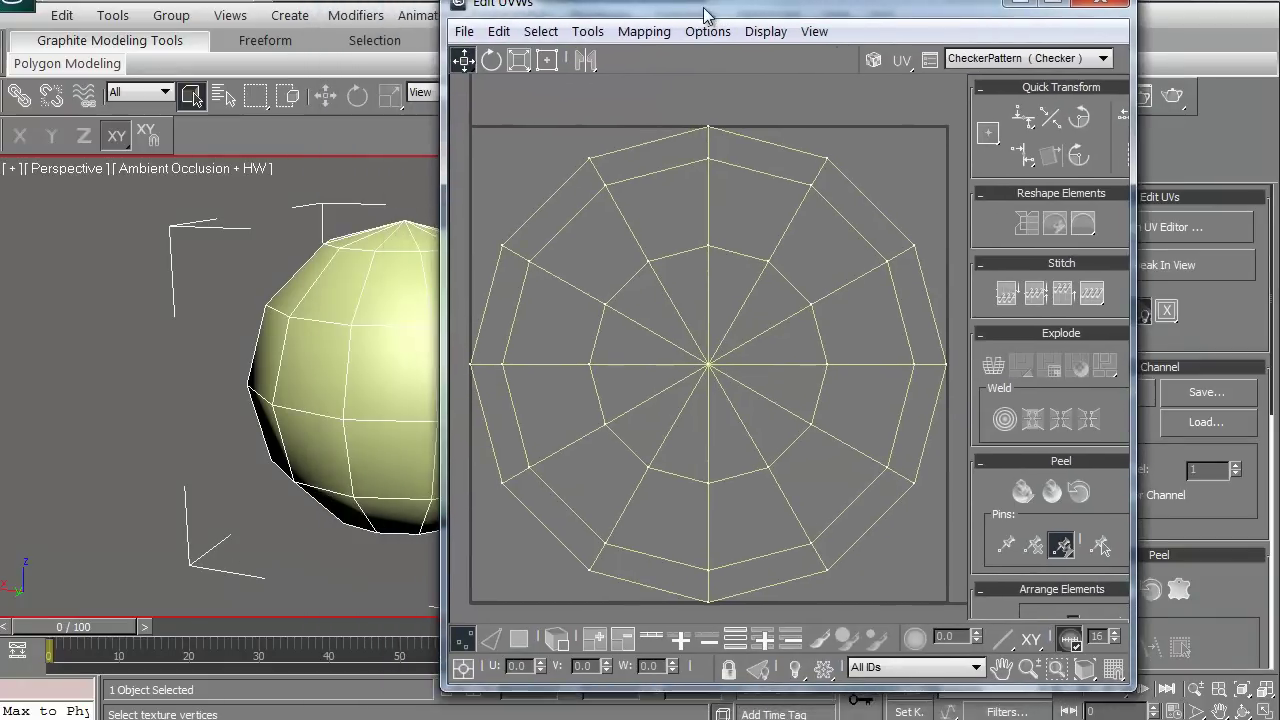
{"action": "middle_click_drag", "start_coordinate": [539, 467], "coordinate": [568, 463]}
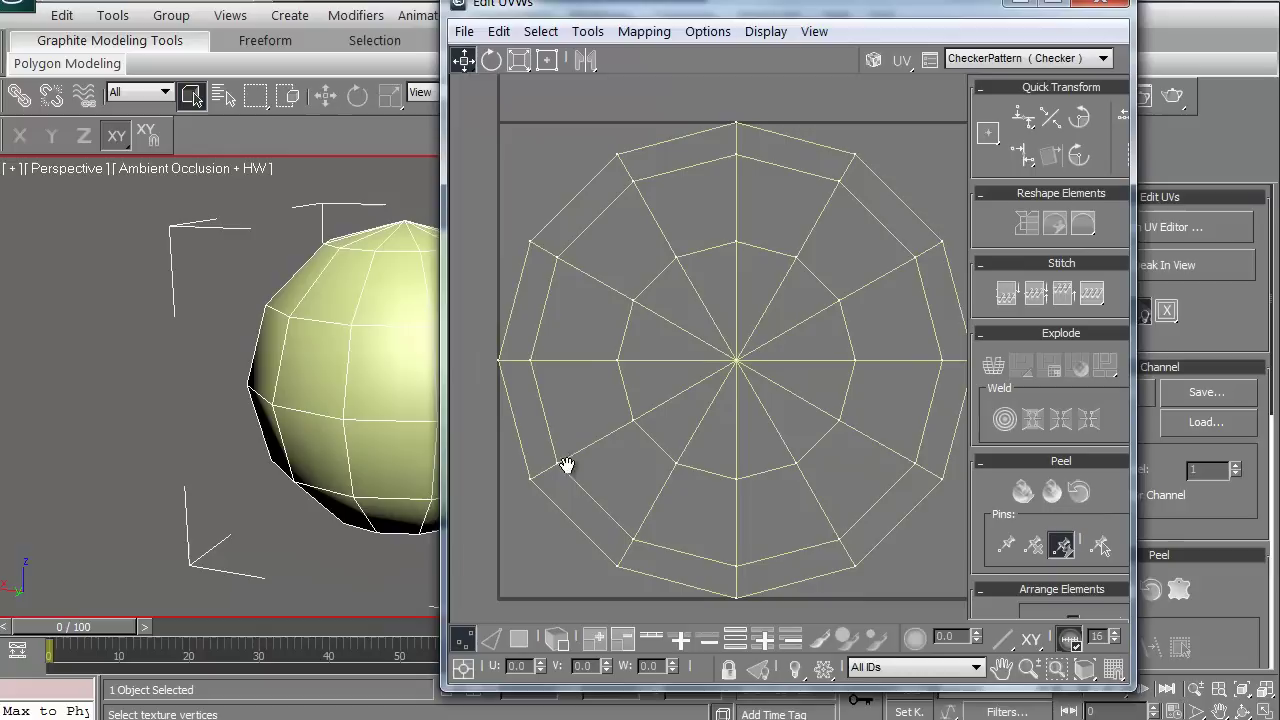
{"action": "left_click", "coordinate": [464, 638]}
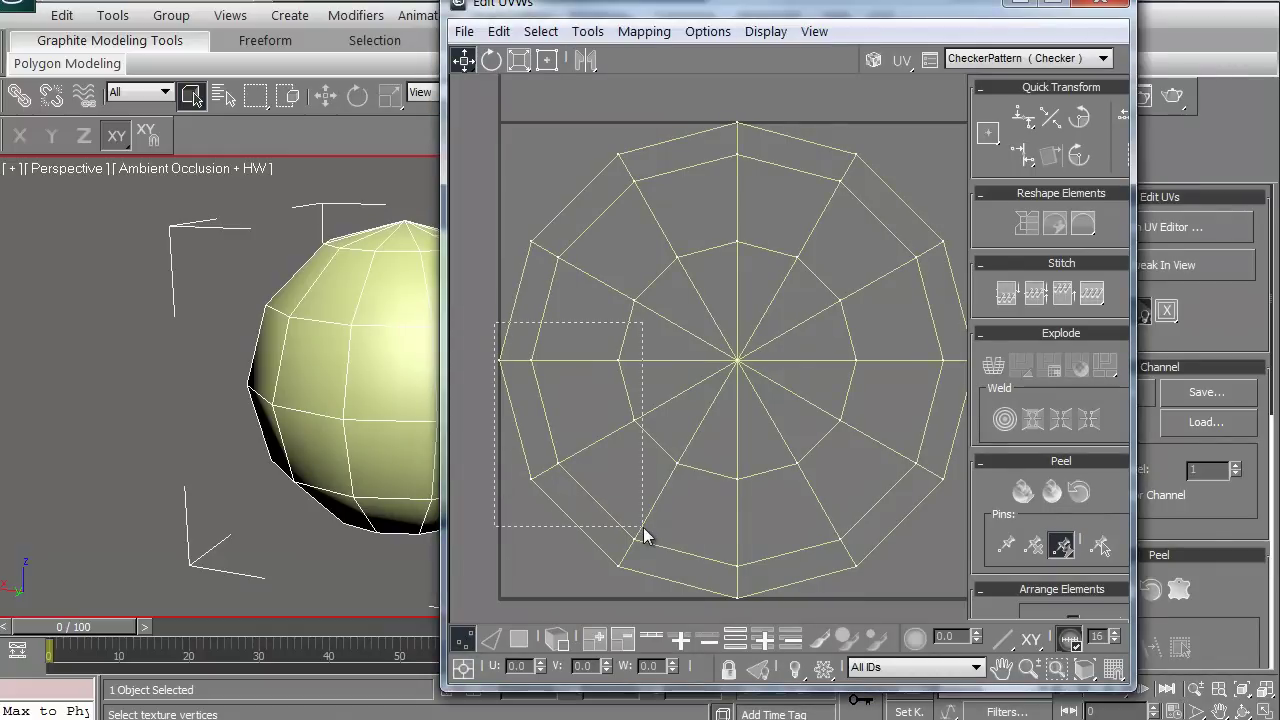
{"action": "left_click", "coordinate": [1020, 3]}
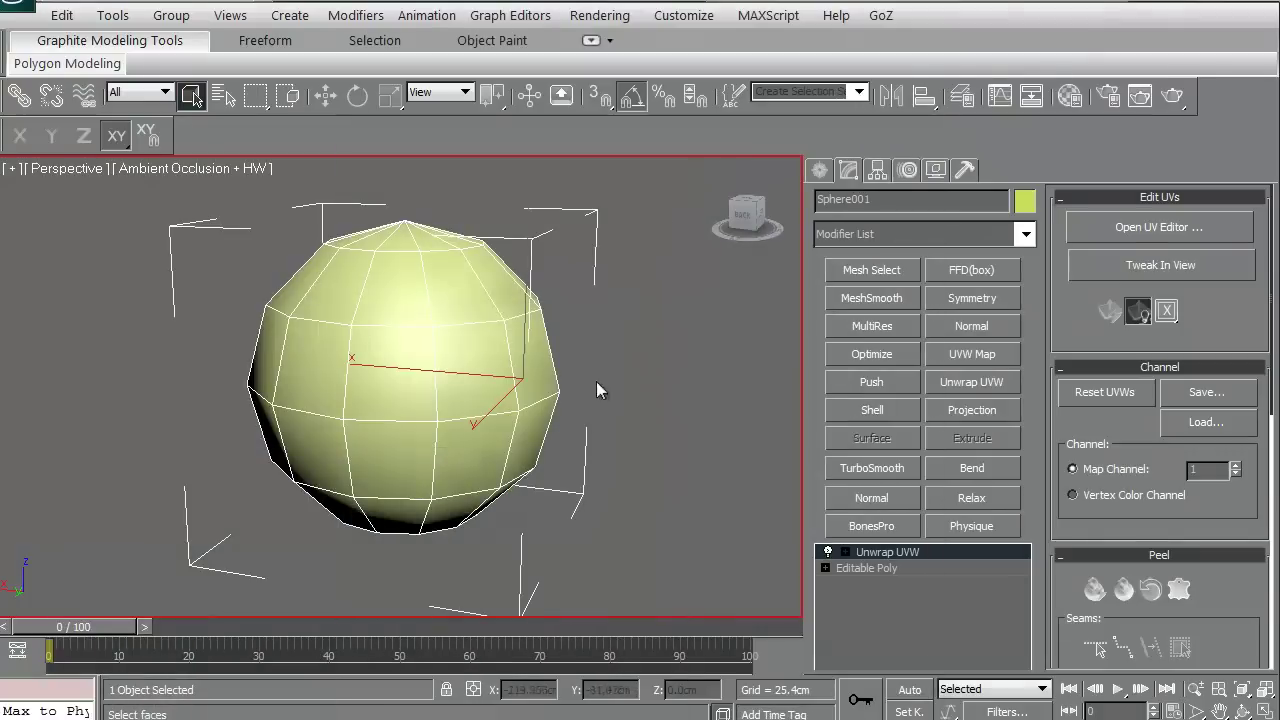
Expand the Unwrap UVW modifier's sub-object levels and select one face above the sphere's equator at Face level
{"action": "left_click", "coordinate": [845, 552]}
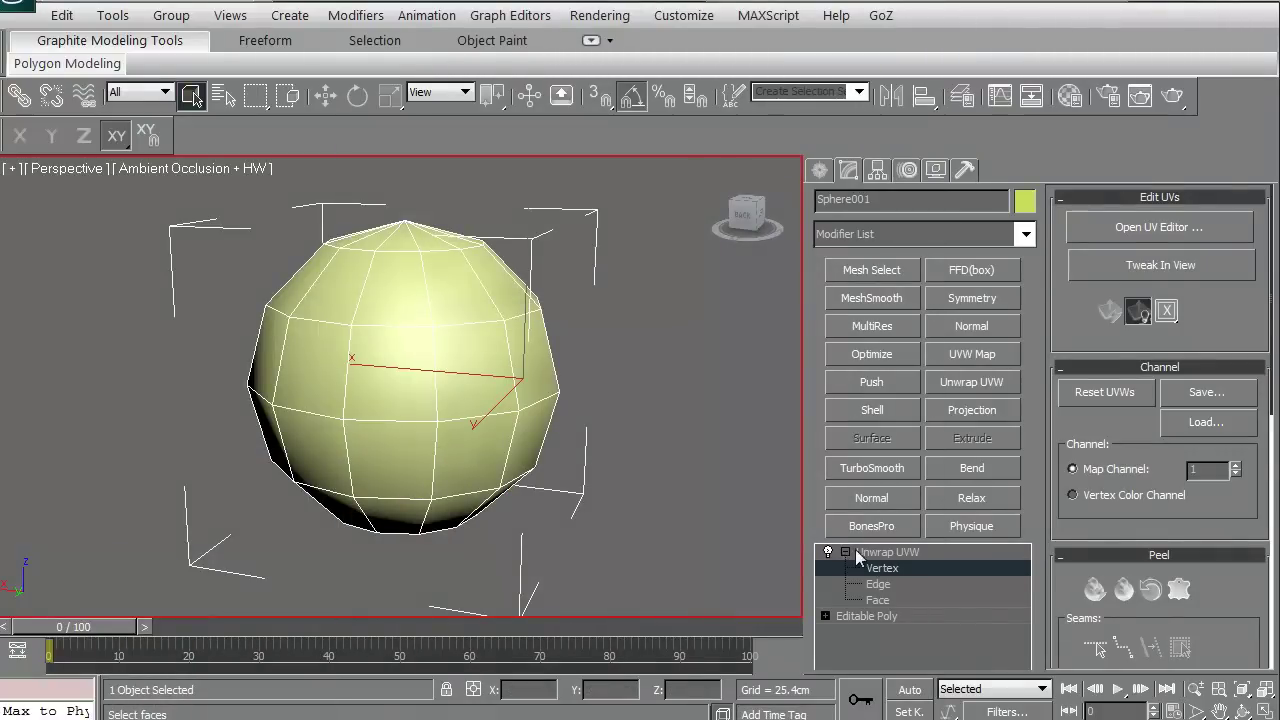
{"action": "left_click", "coordinate": [877, 586]}
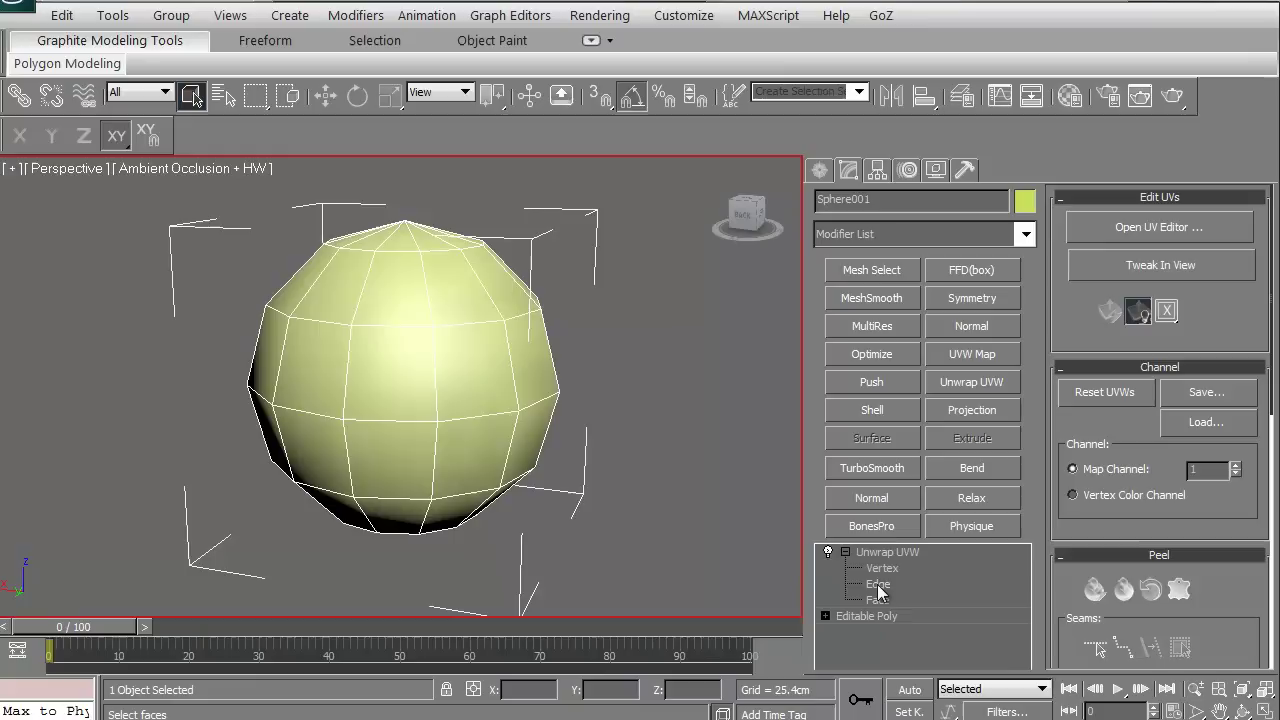
{"action": "left_click", "coordinate": [876, 568]}
{"action": "left_click", "coordinate": [874, 602]}
{"action": "left_click", "coordinate": [876, 600]}
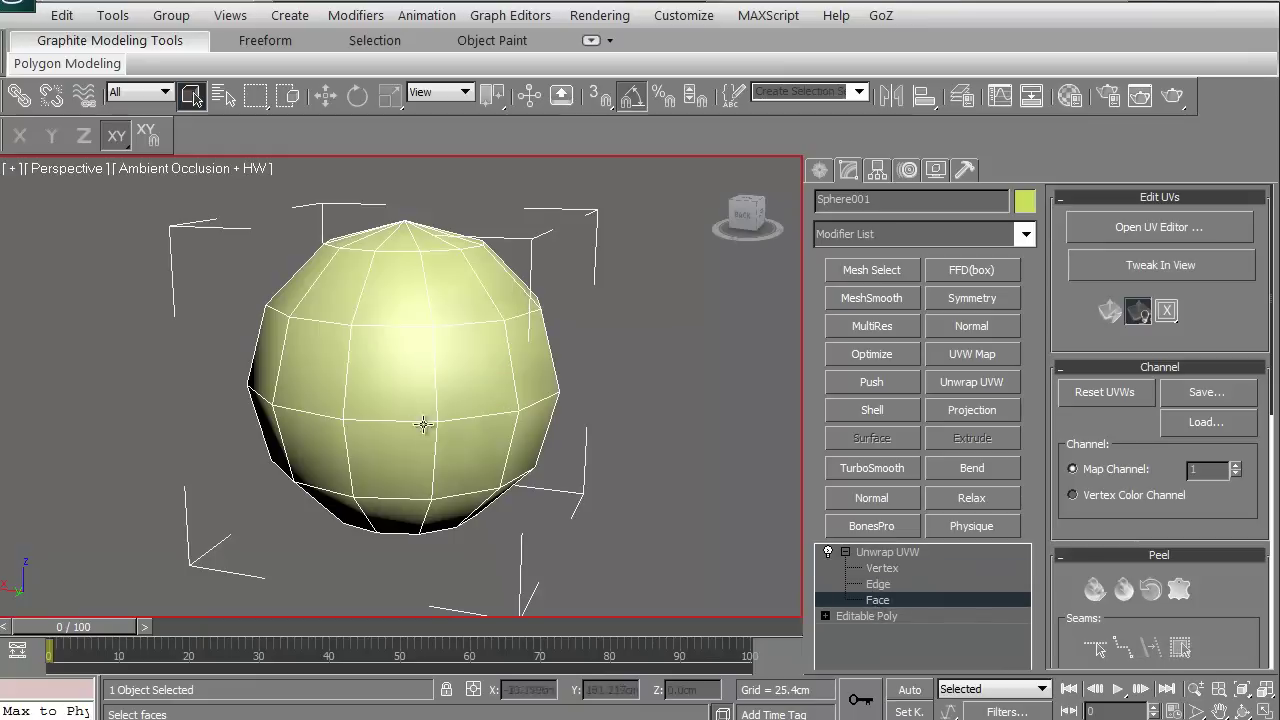
{"action": "left_click", "coordinate": [409, 385]}
{"action": "scroll", "coordinate": [370, 390], "scroll_direction": "up", "scroll_amount": 4}
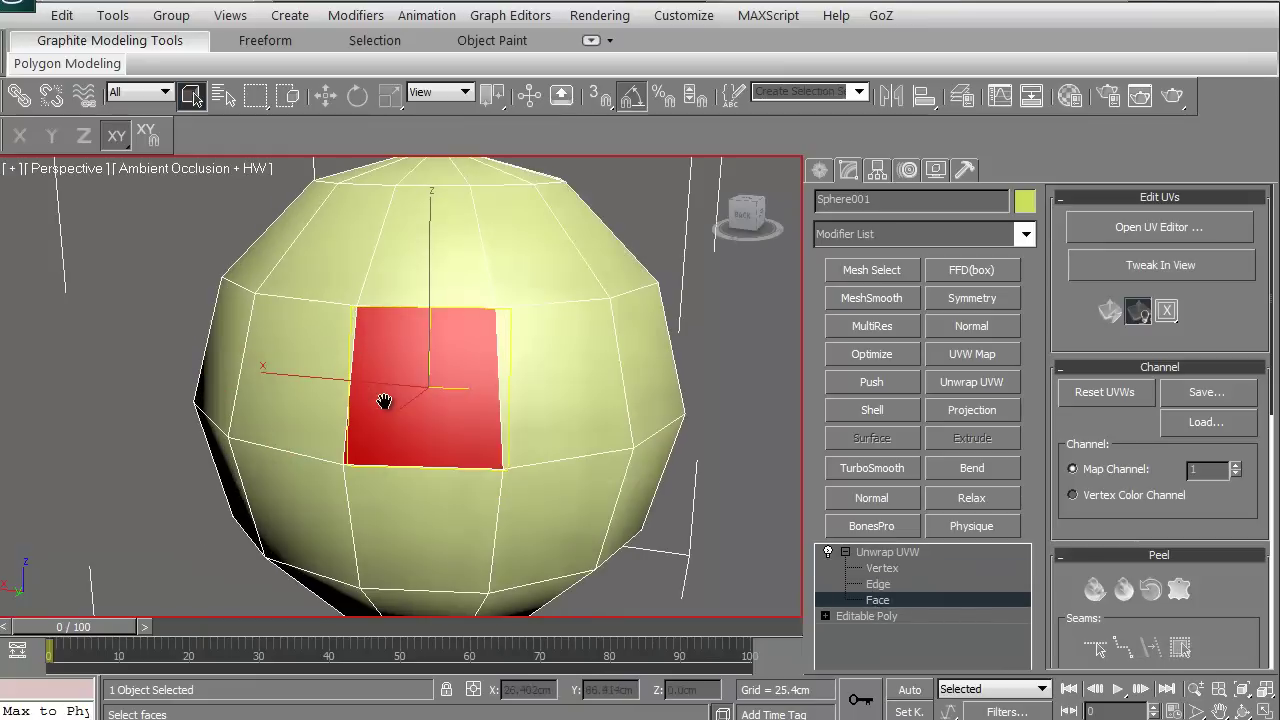
Try the Edge and Vertex levels of Unwrap UVW by selecting an equator edge and a vertex on the sphere
{"action": "left_click", "coordinate": [878, 584]}
{"action": "left_click", "coordinate": [555, 462]}
{"action": "scroll", "coordinate": [408, 434], "scroll_direction": "down", "scroll_amount": 3}
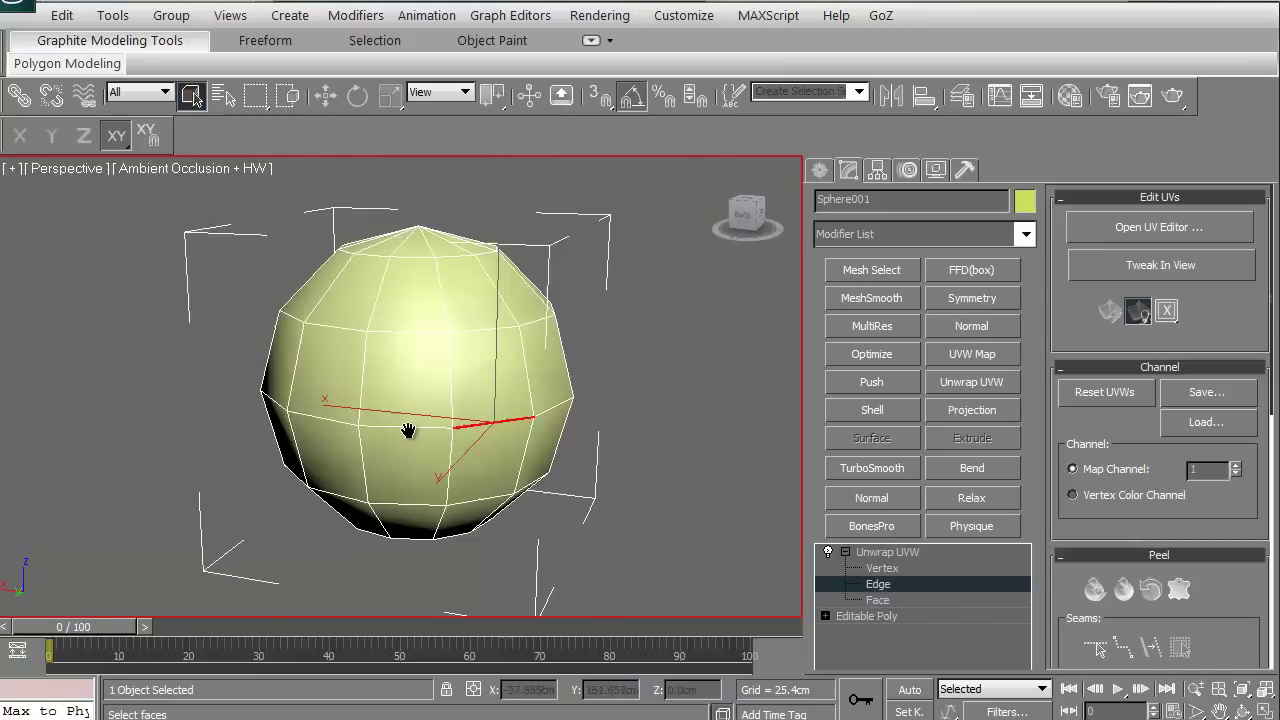
{"action": "key", "text": "1"}
{"action": "left_click_drag", "start_coordinate": [421, 377], "coordinate": [481, 357]}
{"action": "middle_click_drag", "start_coordinate": [422, 379], "coordinate": [422, 385]}
{"action": "middle_click_drag", "start_coordinate": [423, 440], "coordinate": [387, 446]}
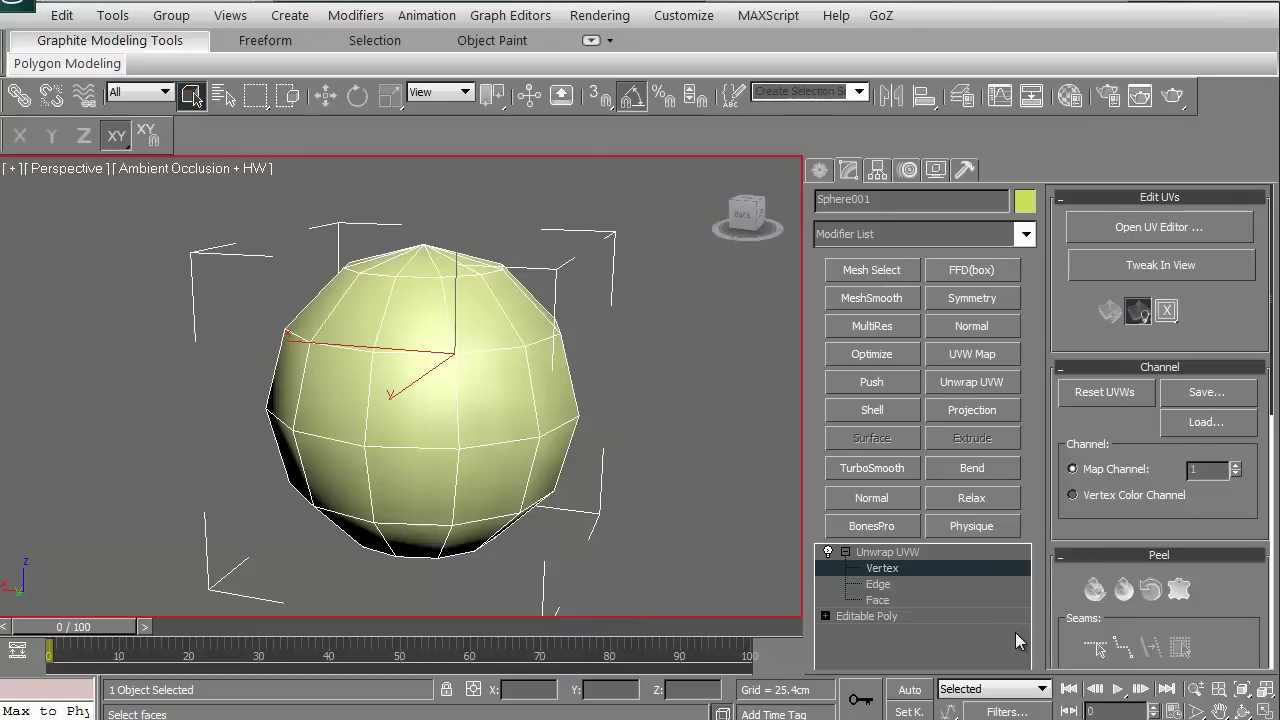
At Edge level, select the five front-facing edges along the sphere's equator
{"action": "left_click", "coordinate": [878, 584]}
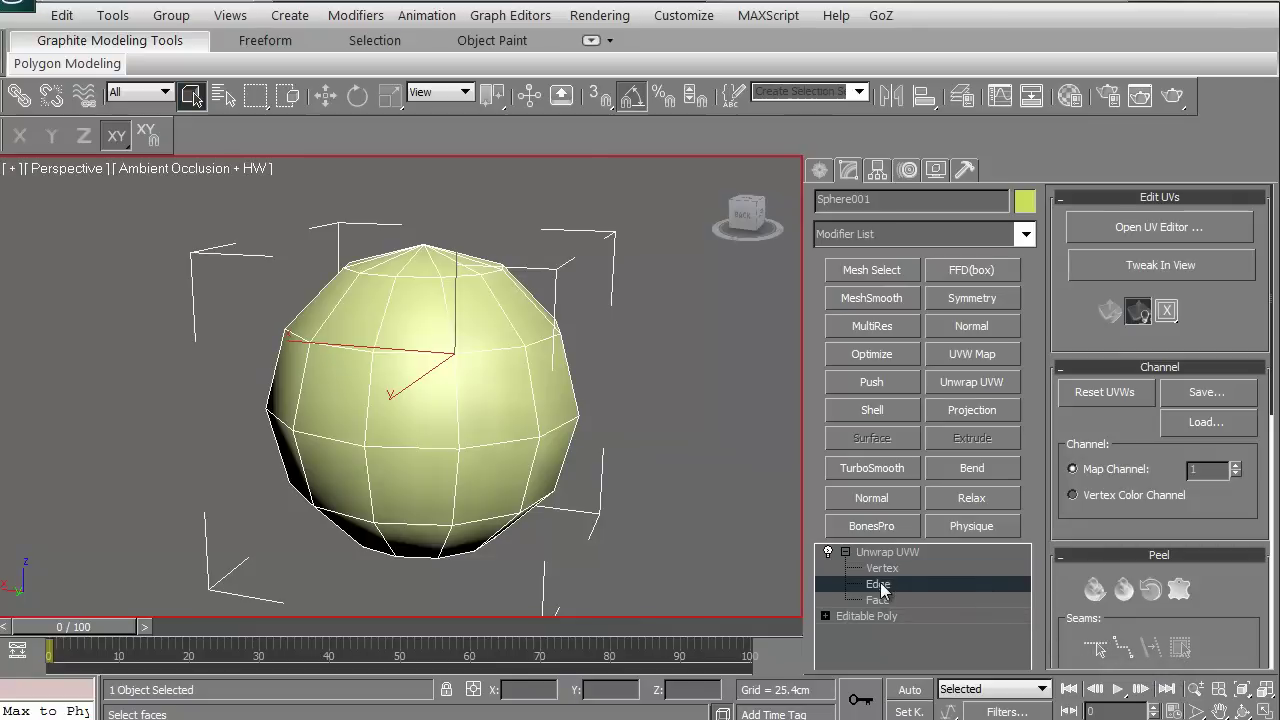
{"action": "left_click", "coordinate": [500, 442]}
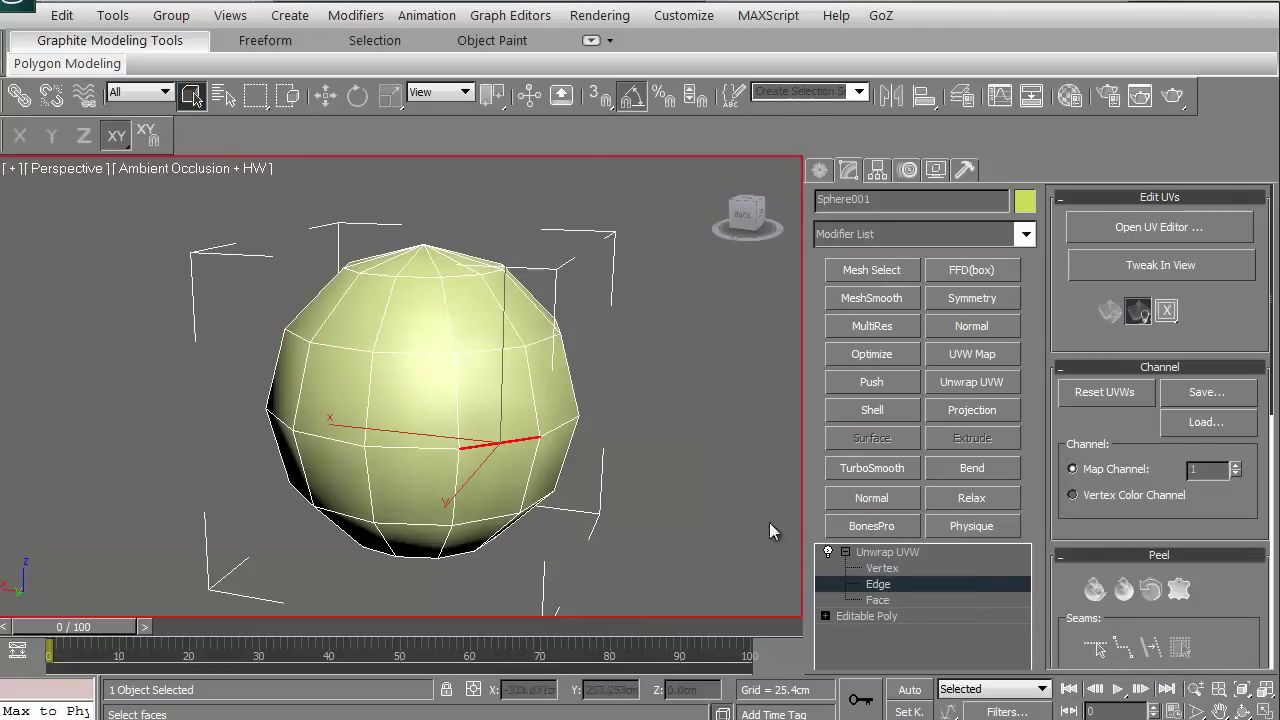
{"action": "left_click", "coordinate": [410, 448], "text": "ctrl"}
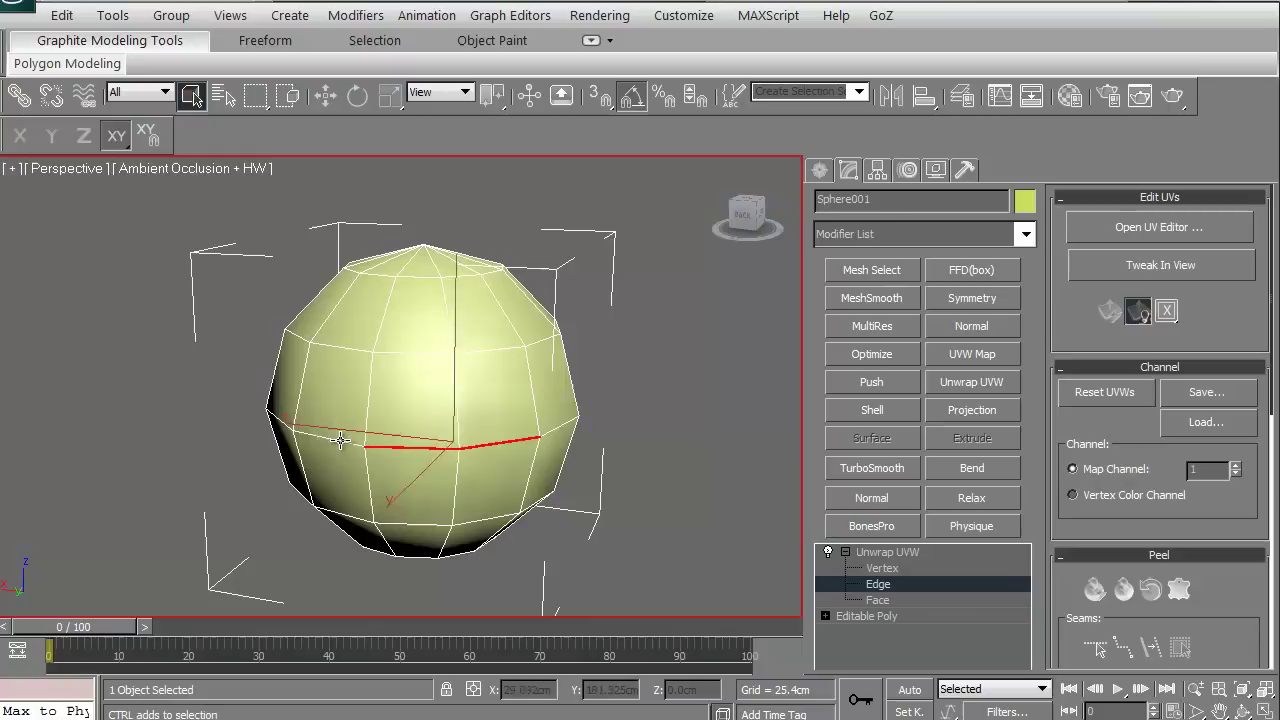
{"action": "left_click", "coordinate": [336, 440], "text": "ctrl"}
{"action": "left_click", "coordinate": [280, 421], "text": "ctrl"}
{"action": "left_click", "coordinate": [556, 428], "text": "ctrl"}
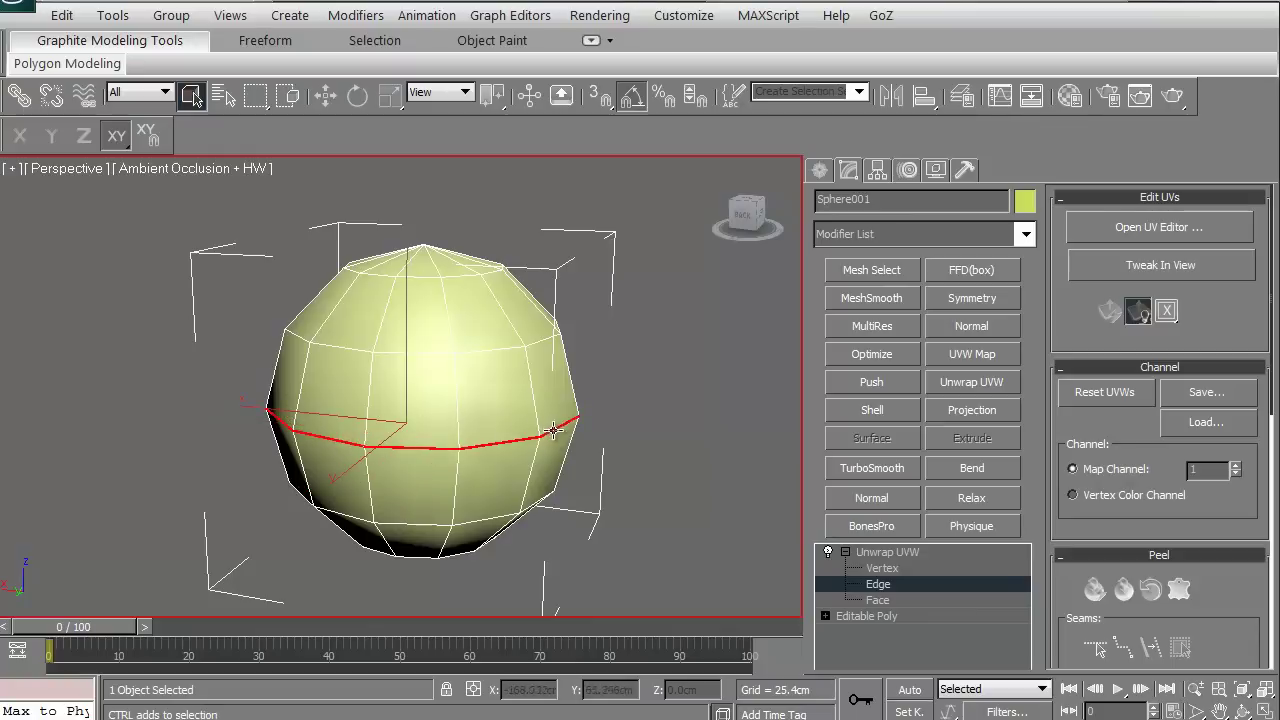
Add the next four edges of the sphere's equator to the edge selection, working around from the already selected ones
{"action": "key", "text": "ctrl+r"}
{"action": "left_click_drag", "start_coordinate": [467, 416], "coordinate": [251, 423]}
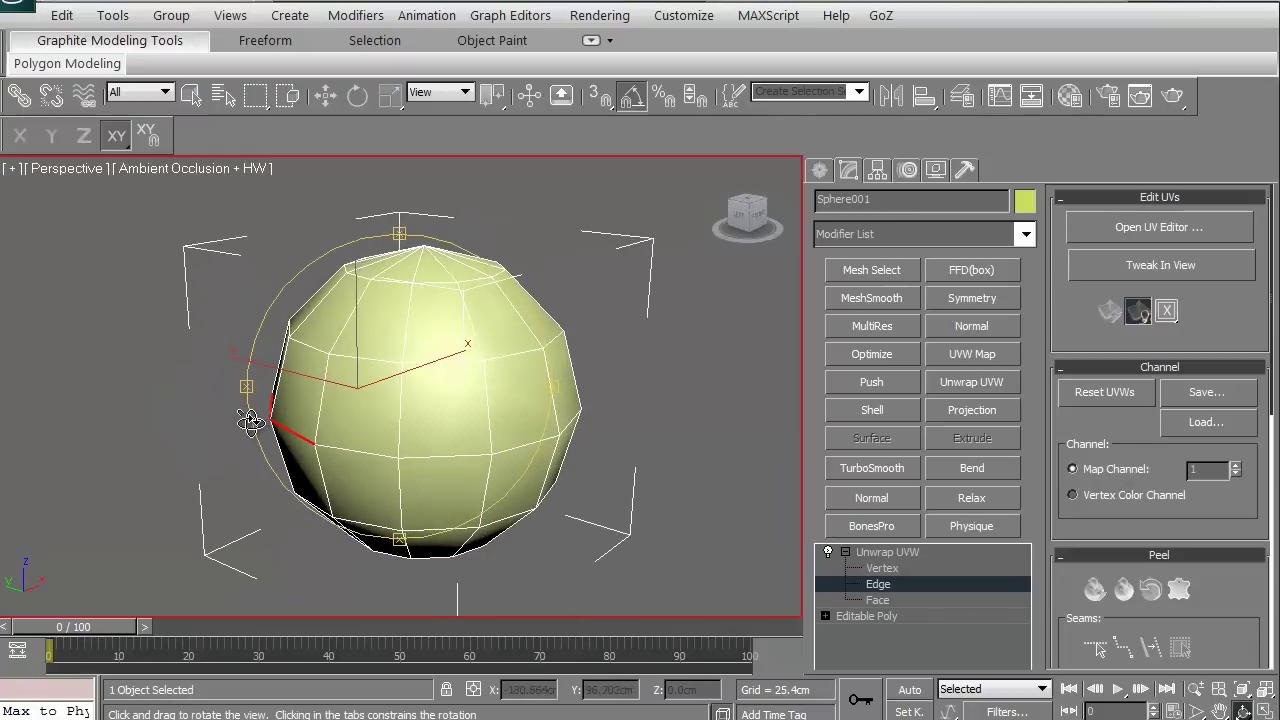
{"action": "key", "text": "Escape"}
{"action": "left_click", "coordinate": [358, 451], "text": "ctrl"}
{"action": "left_click", "coordinate": [445, 455], "text": "ctrl"}
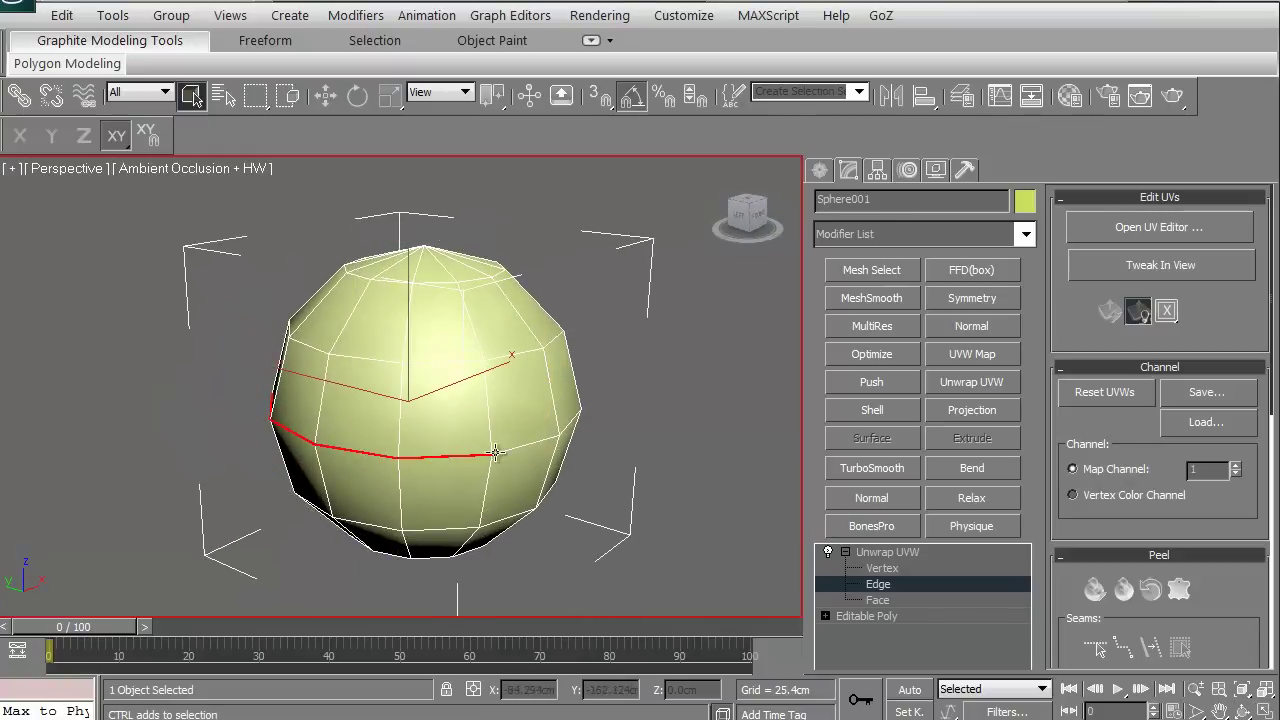
{"action": "left_click", "coordinate": [525, 442], "text": "ctrl"}
{"action": "left_click", "coordinate": [566, 424], "text": "ctrl"}
Complete the edge selection around the sphere's whole equator by adding the last three unselected edges
{"action": "key", "text": "ctrl+r"}
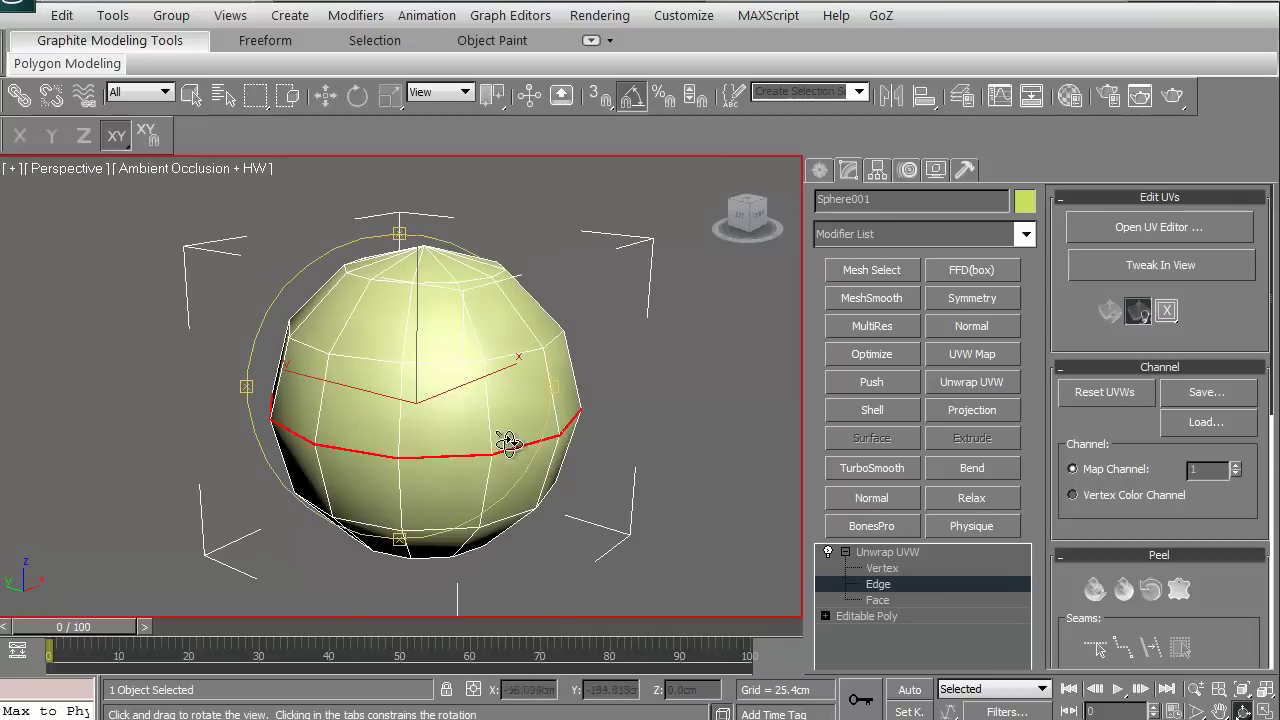
{"action": "left_click_drag", "start_coordinate": [508, 437], "coordinate": [276, 437]}
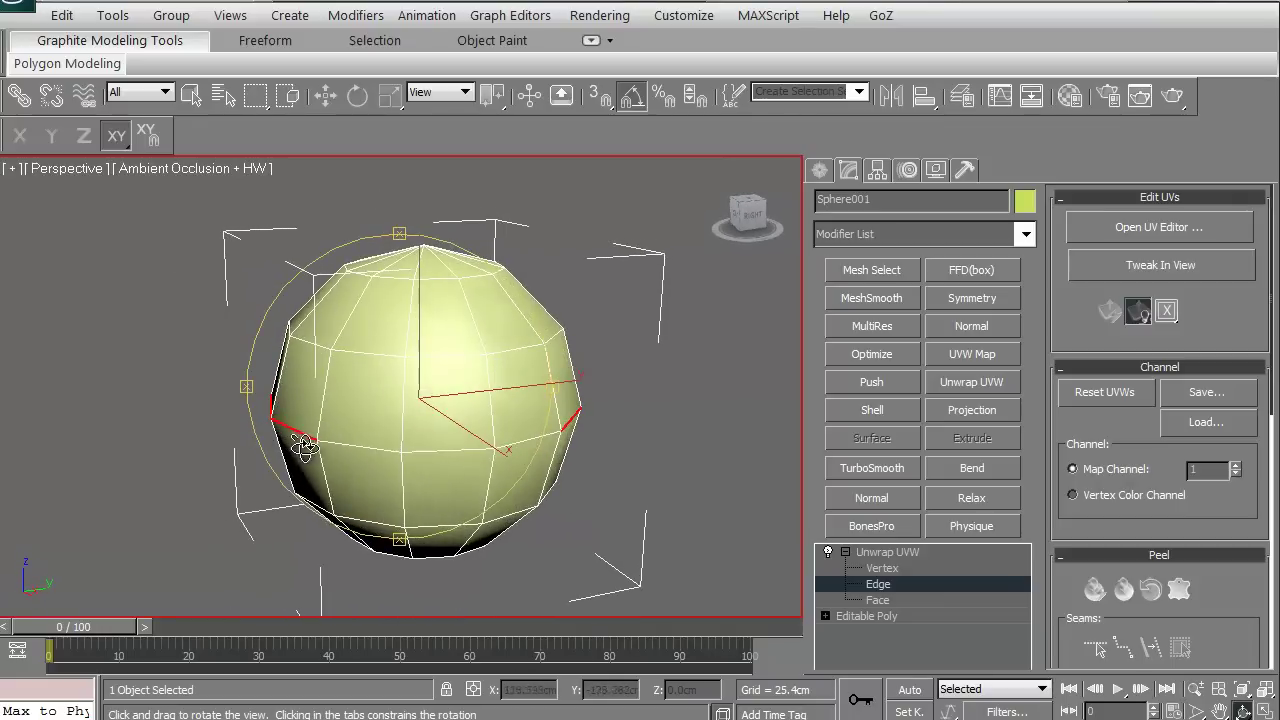
{"action": "key", "text": "Escape"}
{"action": "left_click", "coordinate": [360, 447], "text": "ctrl"}
{"action": "left_click", "coordinate": [422, 448], "text": "ctrl"}
{"action": "left_click", "coordinate": [532, 441], "text": "ctrl"}
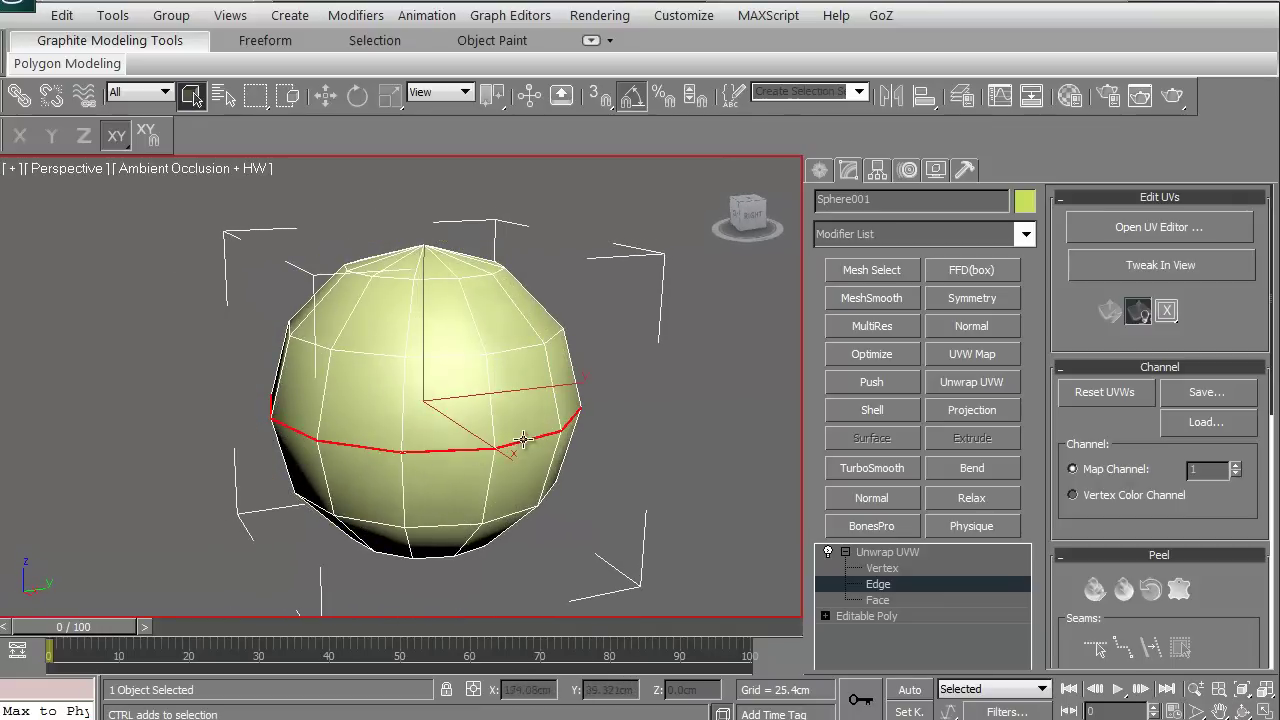
Convert the selected equator edges to Peel seams
{"action": "left_click_drag", "start_coordinate": [1063, 633], "coordinate": [1061, 572]}
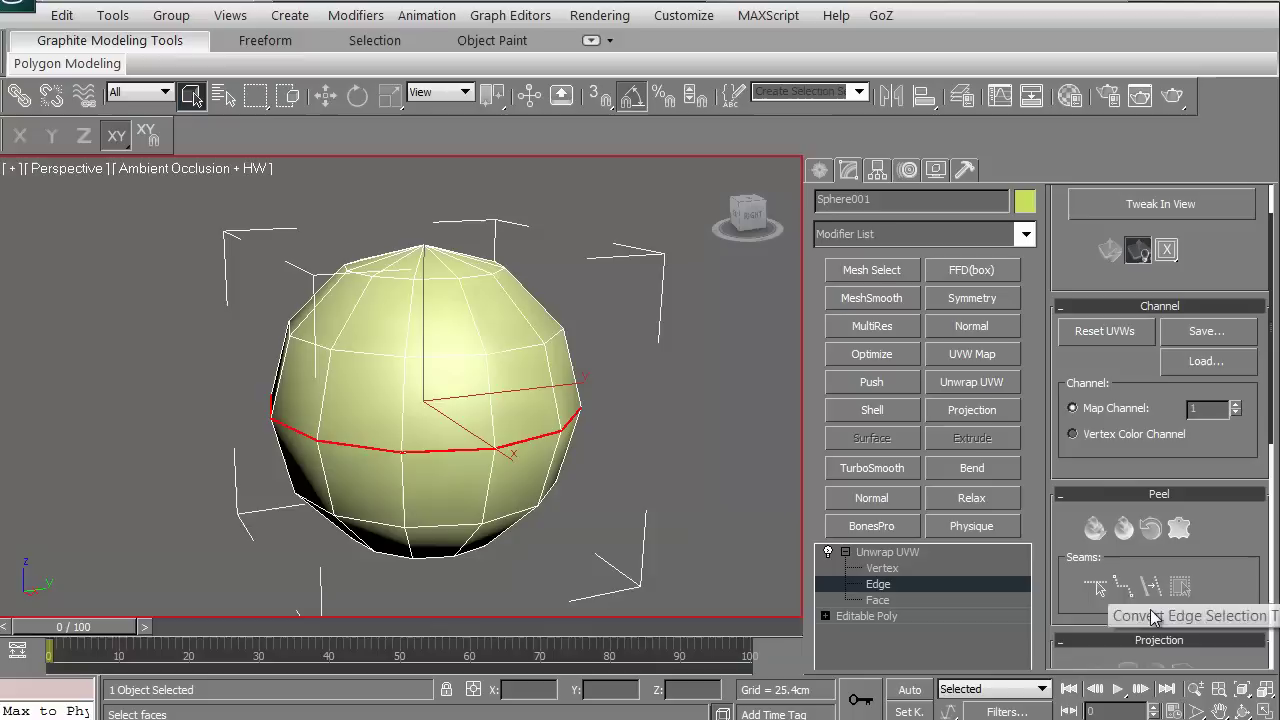
{"action": "left_click", "coordinate": [1148, 588]}
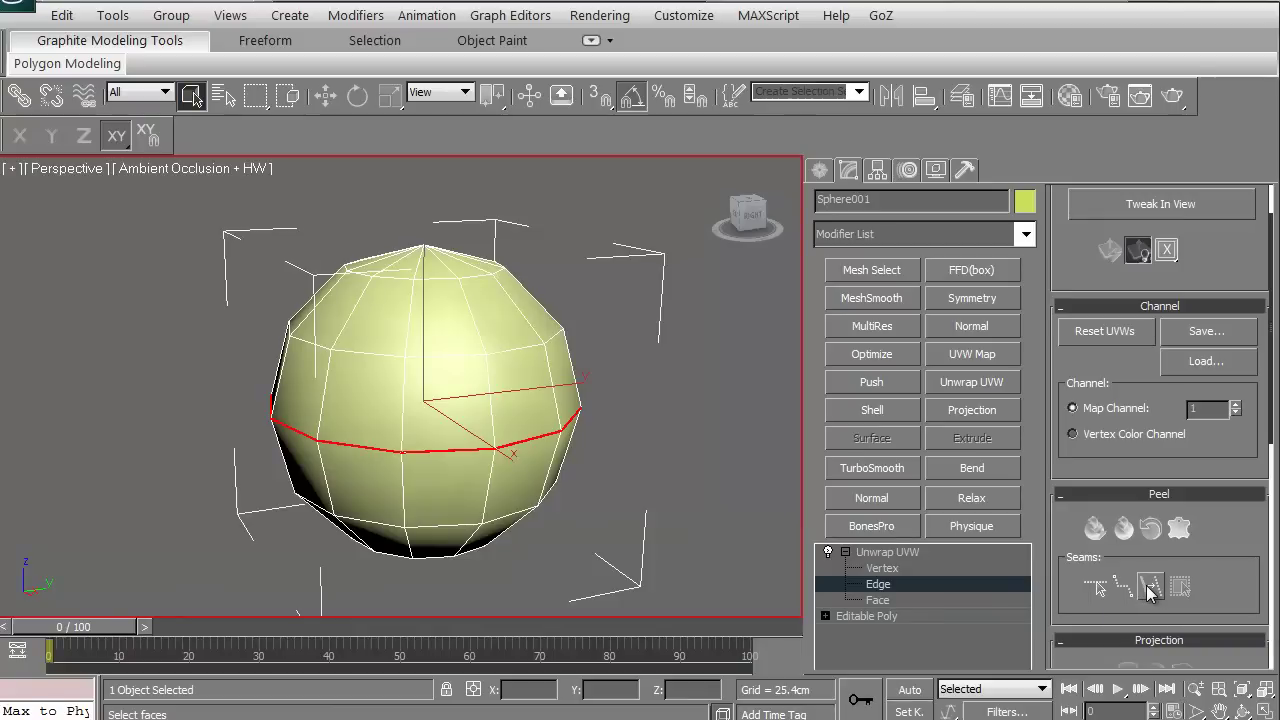
{"action": "left_click", "coordinate": [1148, 590]}
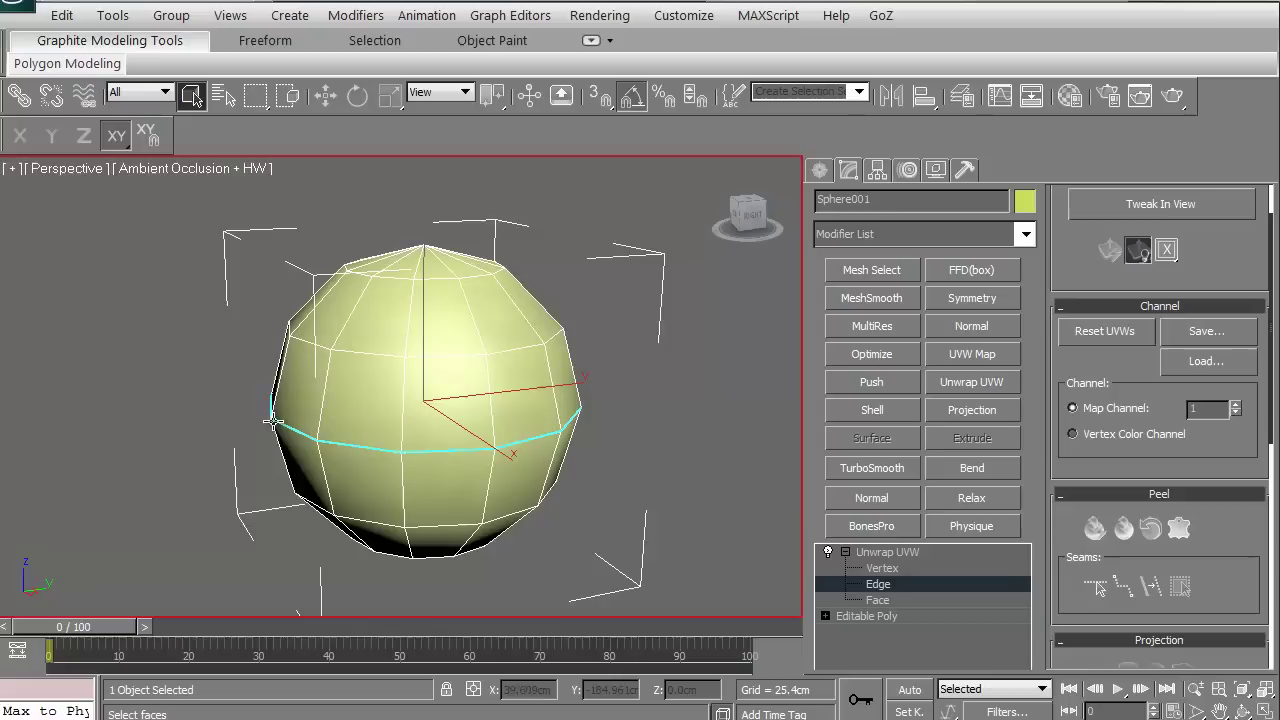
Peel the sphere's UVs along the equator seam with Peel Mode and view the complete layout in the UV editor
{"action": "left_click", "coordinate": [1122, 530]}
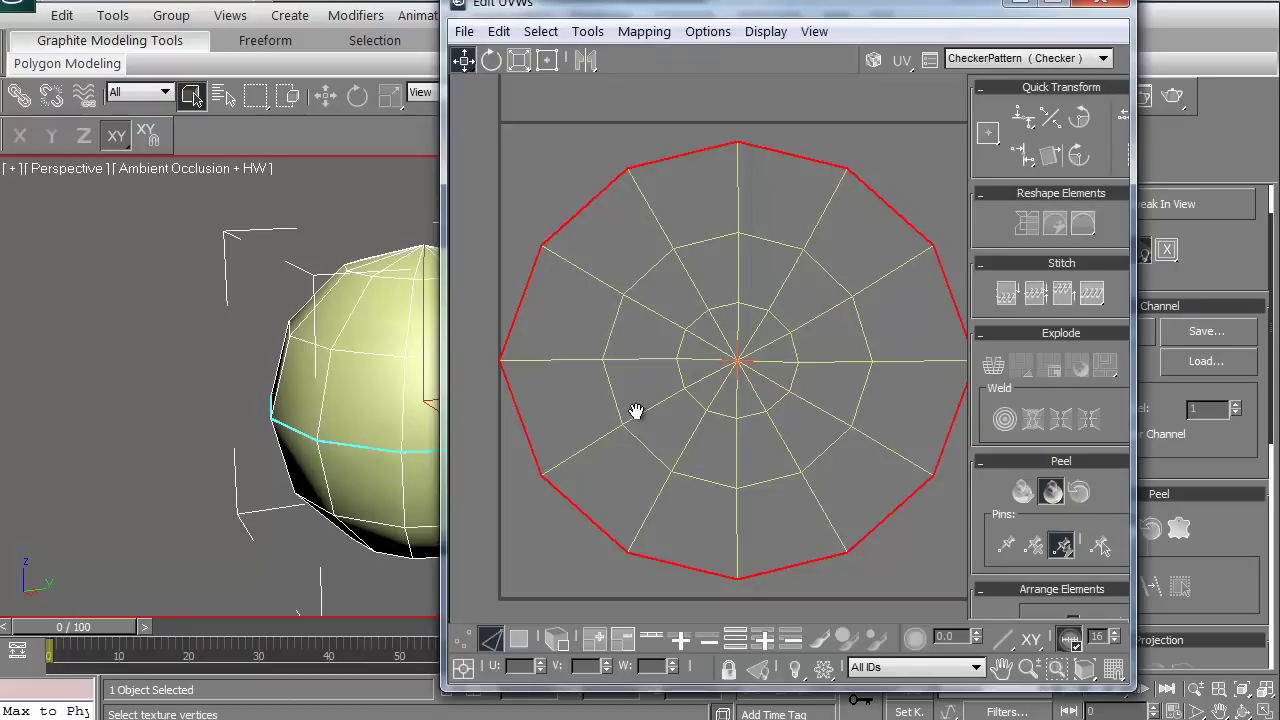
{"action": "middle_click_drag", "start_coordinate": [637, 413], "coordinate": [663, 383]}
{"action": "scroll", "coordinate": [663, 383], "scroll_direction": "down", "scroll_amount": 1}
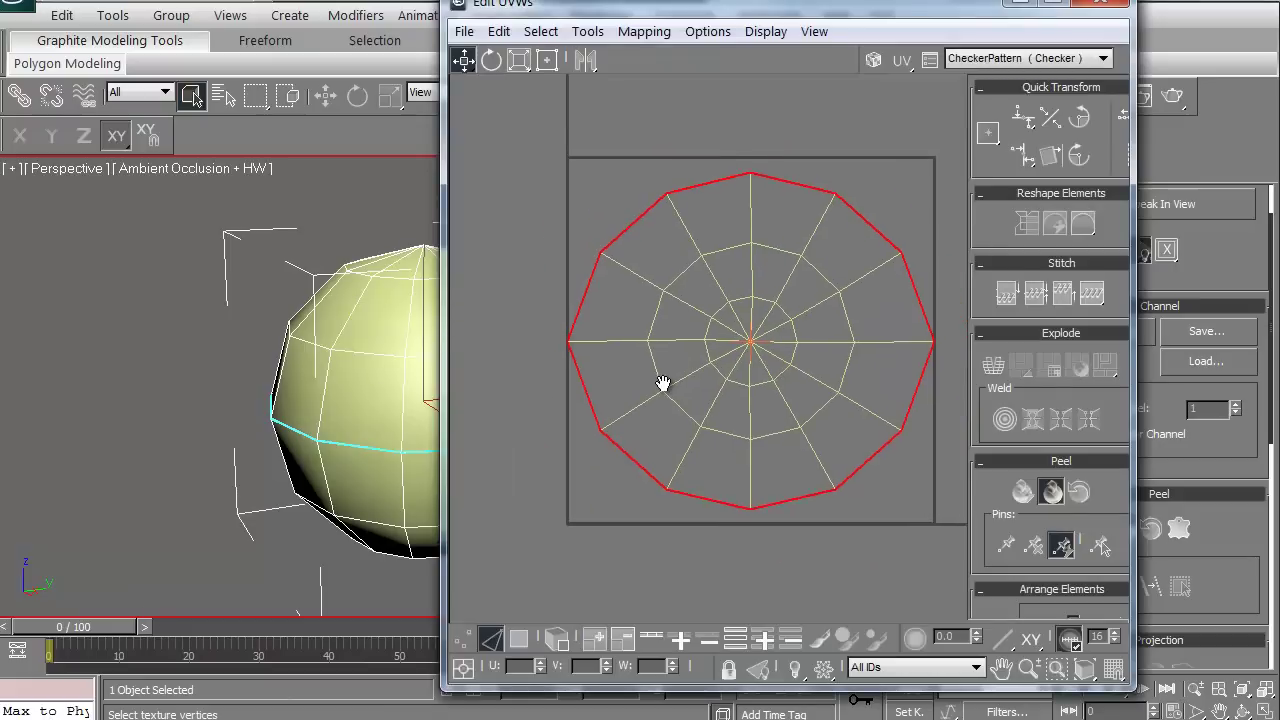
{"action": "scroll", "coordinate": [663, 383], "scroll_direction": "down", "scroll_amount": 2}
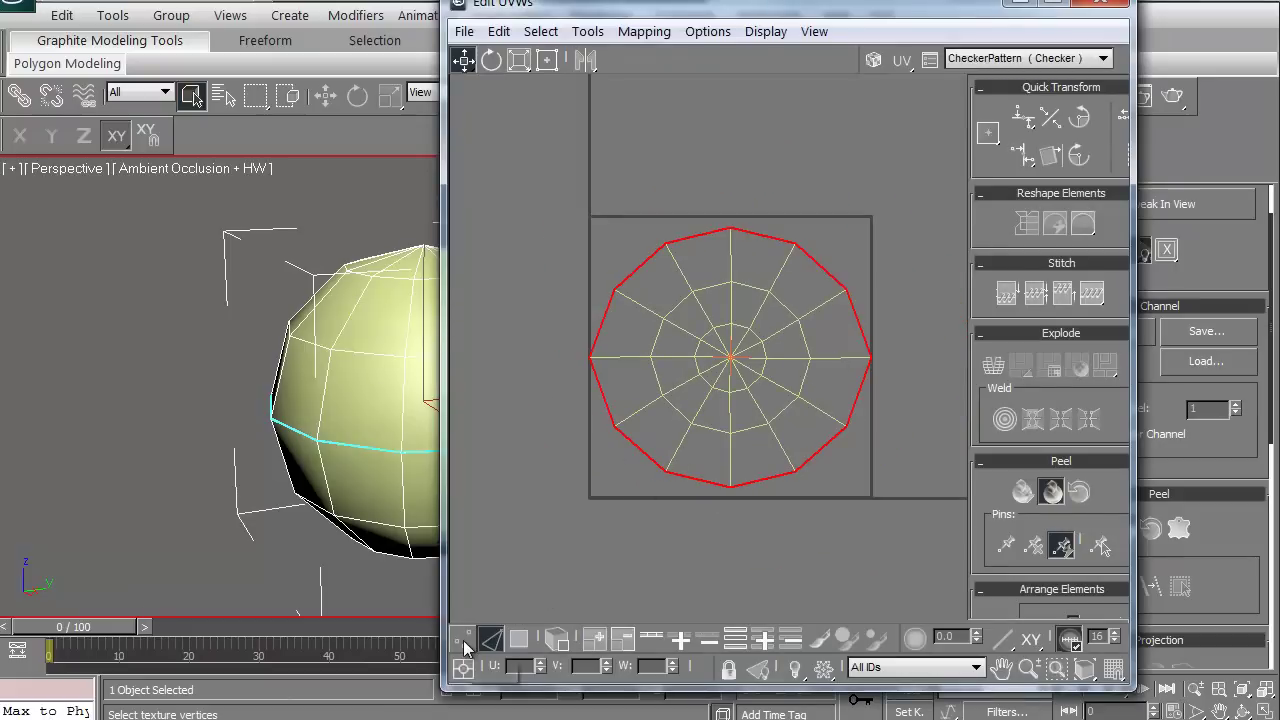
With element selection on at Vertex level, move one circular hemisphere shell straight up off the other, above the UV square
{"action": "left_click", "coordinate": [557, 639]}
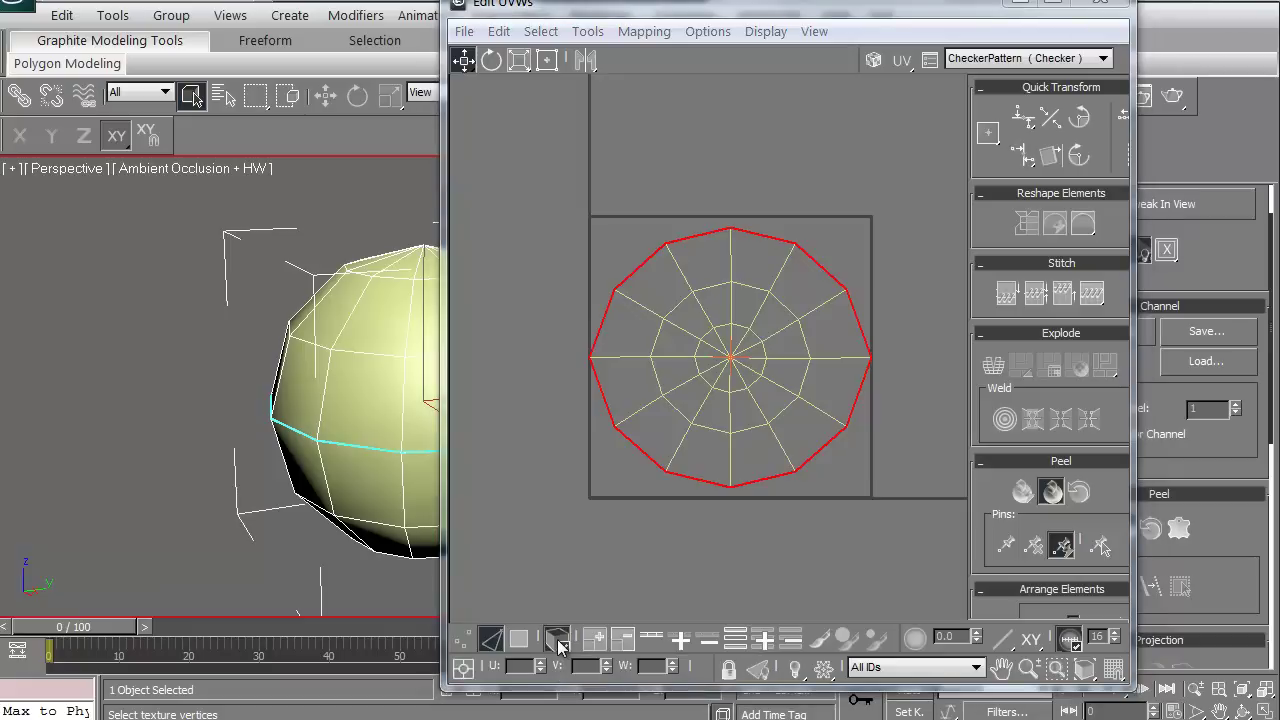
{"action": "left_click", "coordinate": [574, 460]}
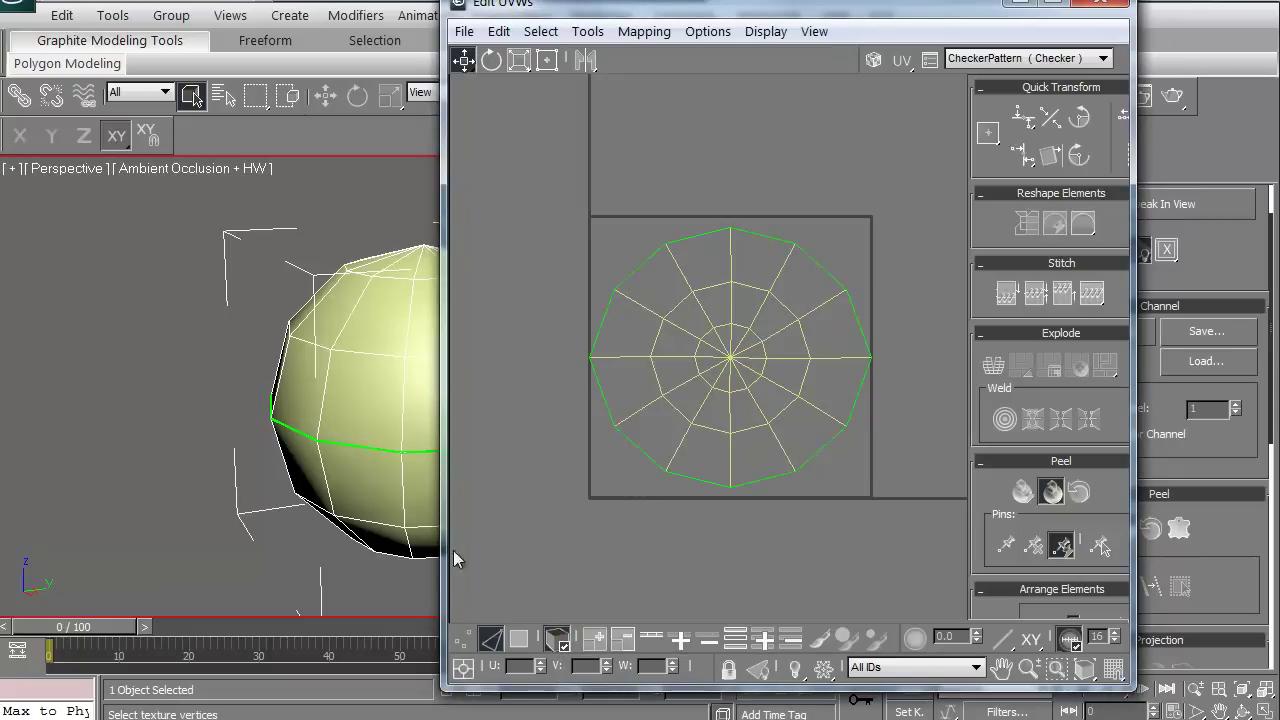
{"action": "left_click", "coordinate": [464, 640]}
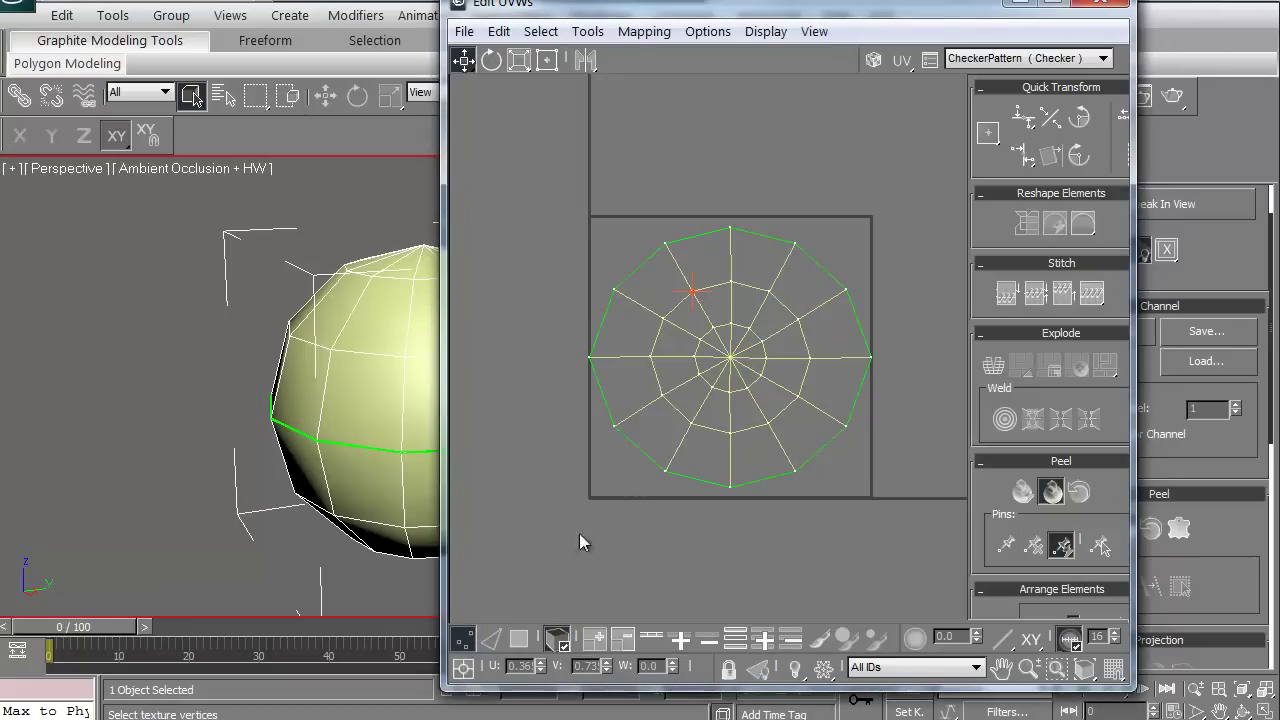
{"action": "key", "text": "ctrl+a"}
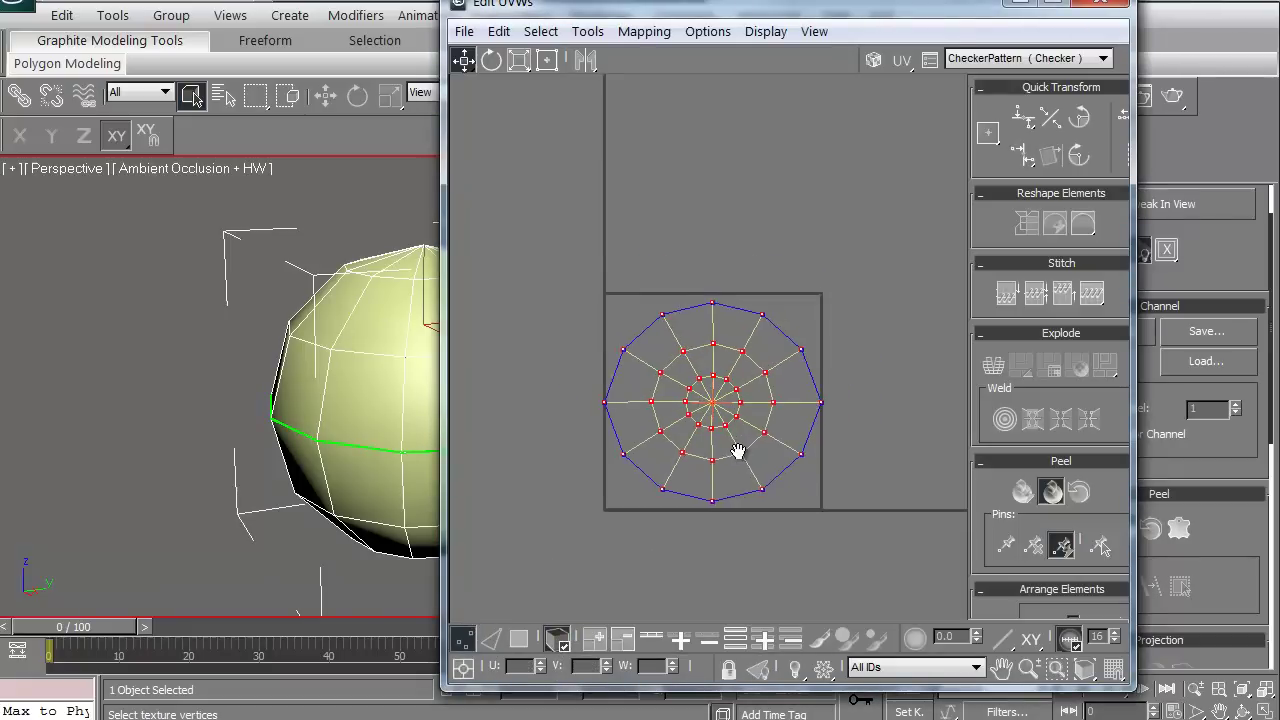
{"action": "middle_click_drag", "start_coordinate": [737, 450], "coordinate": [753, 486]}
{"action": "left_click_drag", "start_coordinate": [729, 438], "coordinate": [732, 226]}
{"action": "left_click_drag", "start_coordinate": [722, 6], "coordinate": [867, 10]}
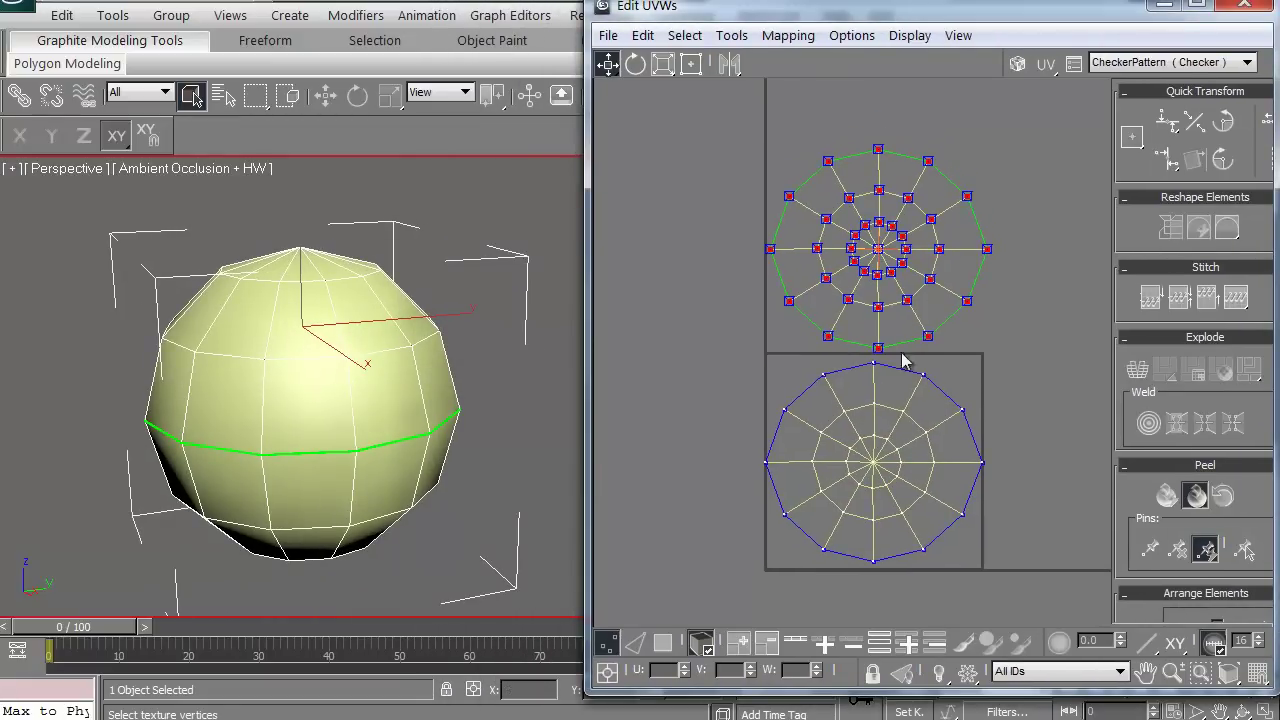
Select both hemisphere shells, scale them down to about half size, and move them to the lower-left area of the UV square
{"action": "left_click", "coordinate": [701, 401]}
{"action": "middle_click_drag", "start_coordinate": [701, 401], "coordinate": [676, 381]}
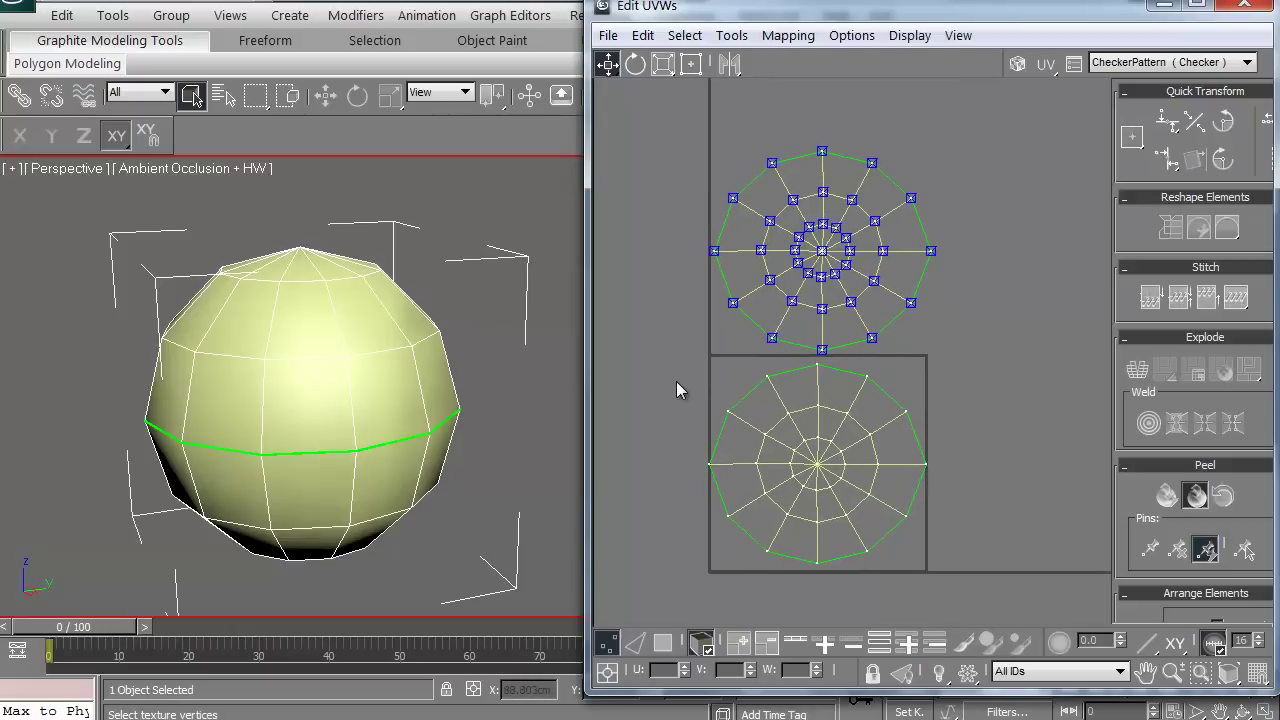
{"action": "left_click_drag", "start_coordinate": [674, 114], "coordinate": [1011, 600]}
{"action": "left_click", "coordinate": [662, 63]}
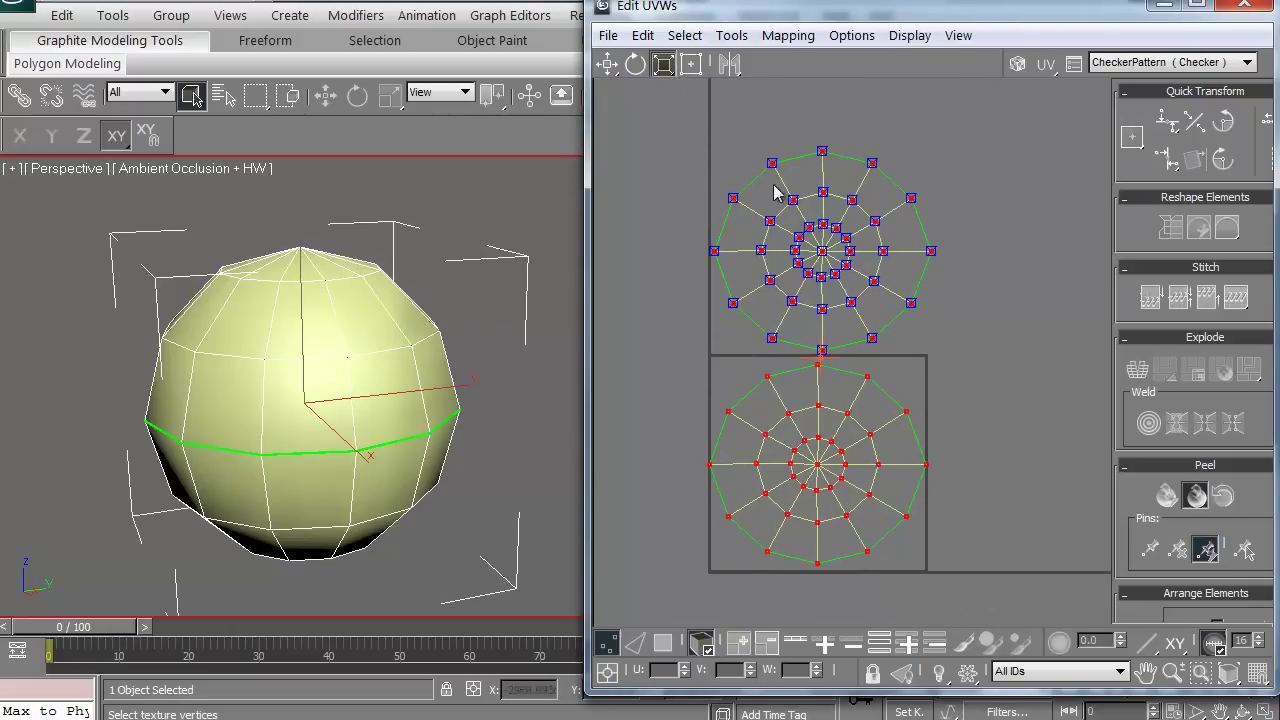
{"action": "left_click_drag", "start_coordinate": [791, 196], "coordinate": [650, 490]}
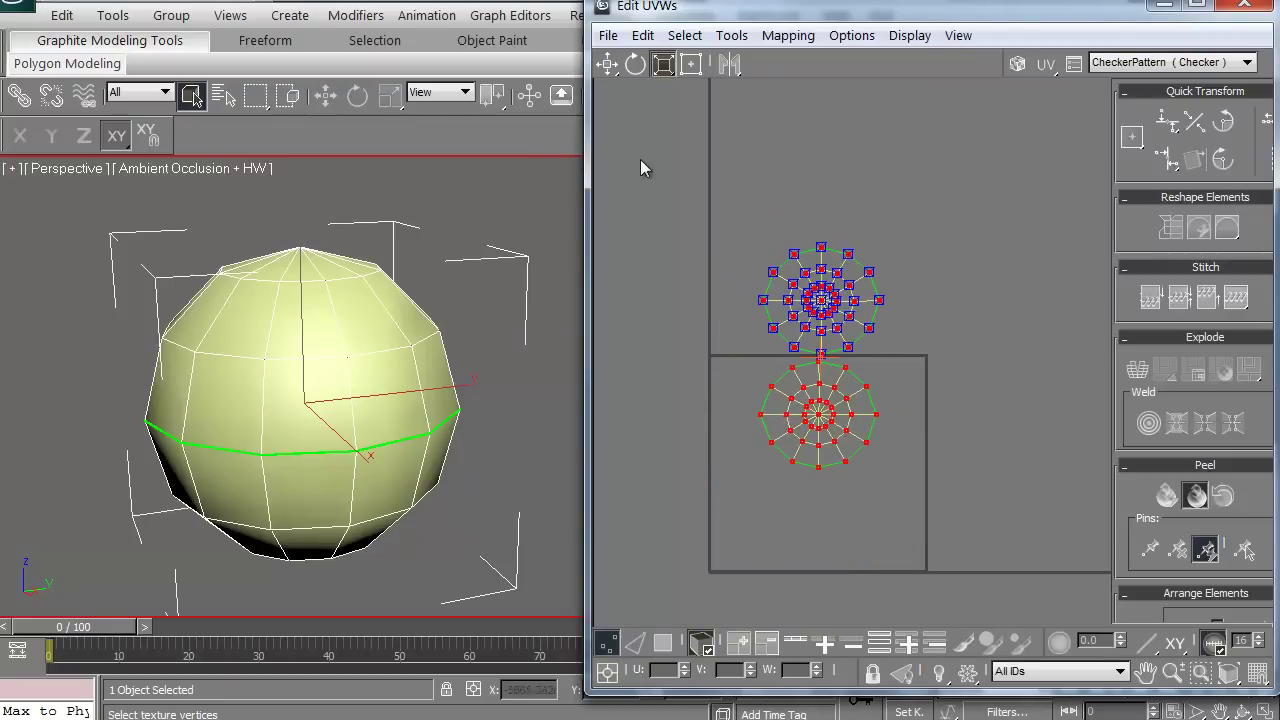
{"action": "left_click", "coordinate": [607, 63]}
{"action": "left_click_drag", "start_coordinate": [775, 446], "coordinate": [728, 546]}
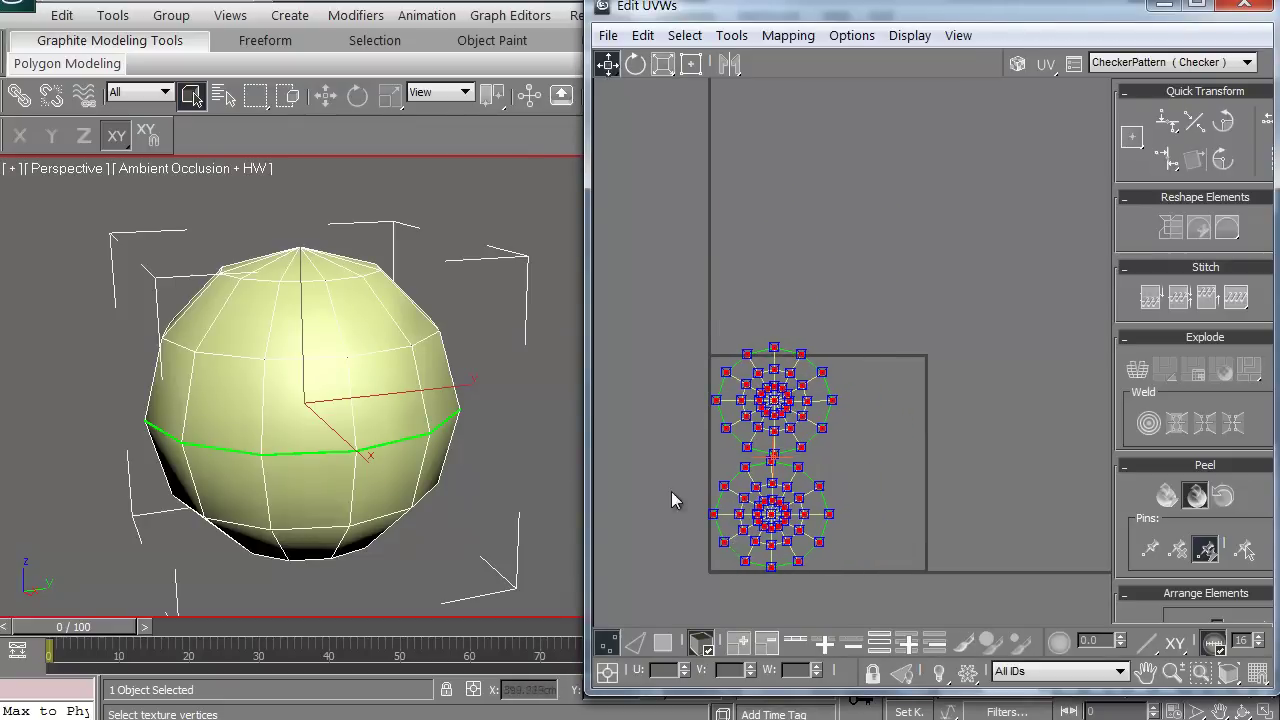
Select the upper hemisphere shell, shift it to the right within the UV square, and clear the selection
{"action": "left_click_drag", "start_coordinate": [714, 300], "coordinate": [845, 452]}
{"action": "left_click_drag", "start_coordinate": [773, 400], "coordinate": [861, 420]}
{"action": "left_click", "coordinate": [759, 436]}
{"action": "scroll", "coordinate": [752, 526], "scroll_direction": "up", "scroll_amount": 1}
{"action": "middle_click_drag", "start_coordinate": [730, 534], "coordinate": [730, 442]}
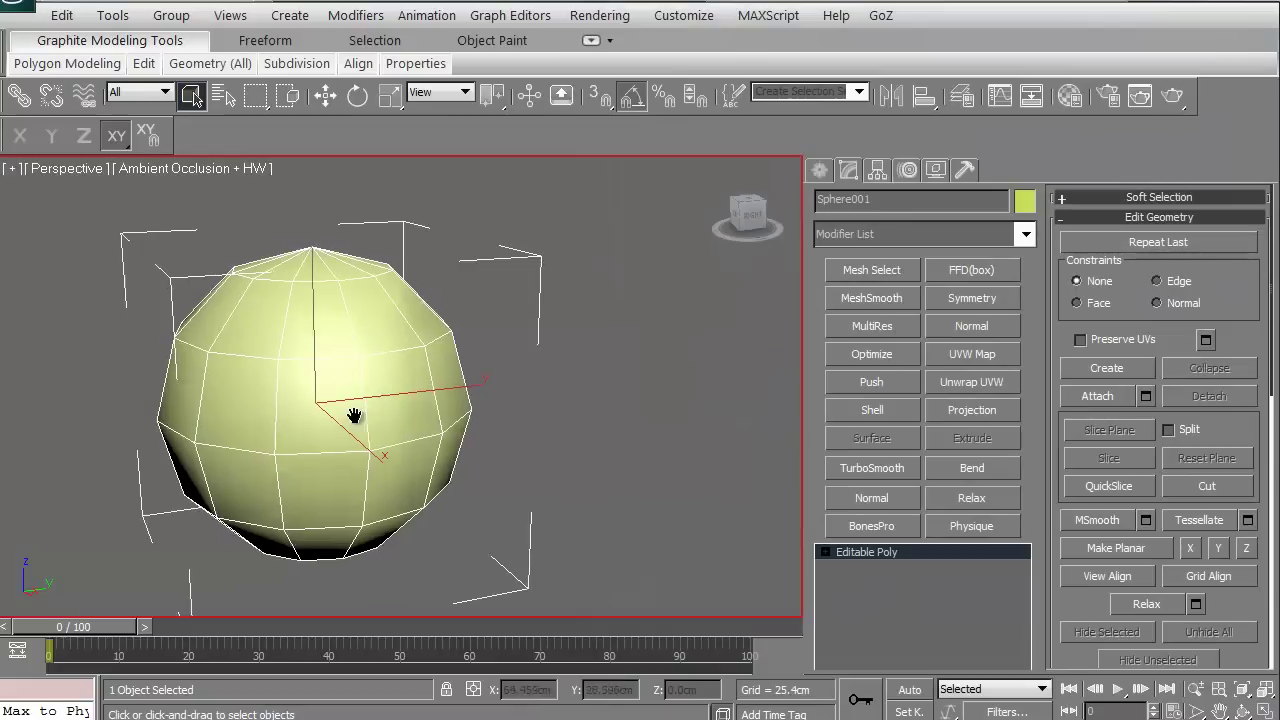
Apply a UVW Map modifier to the Editable Poly sphere and add an Unwrap UVW modifier above it
{"action": "middle_click_drag", "start_coordinate": [354, 415], "coordinate": [440, 415]}
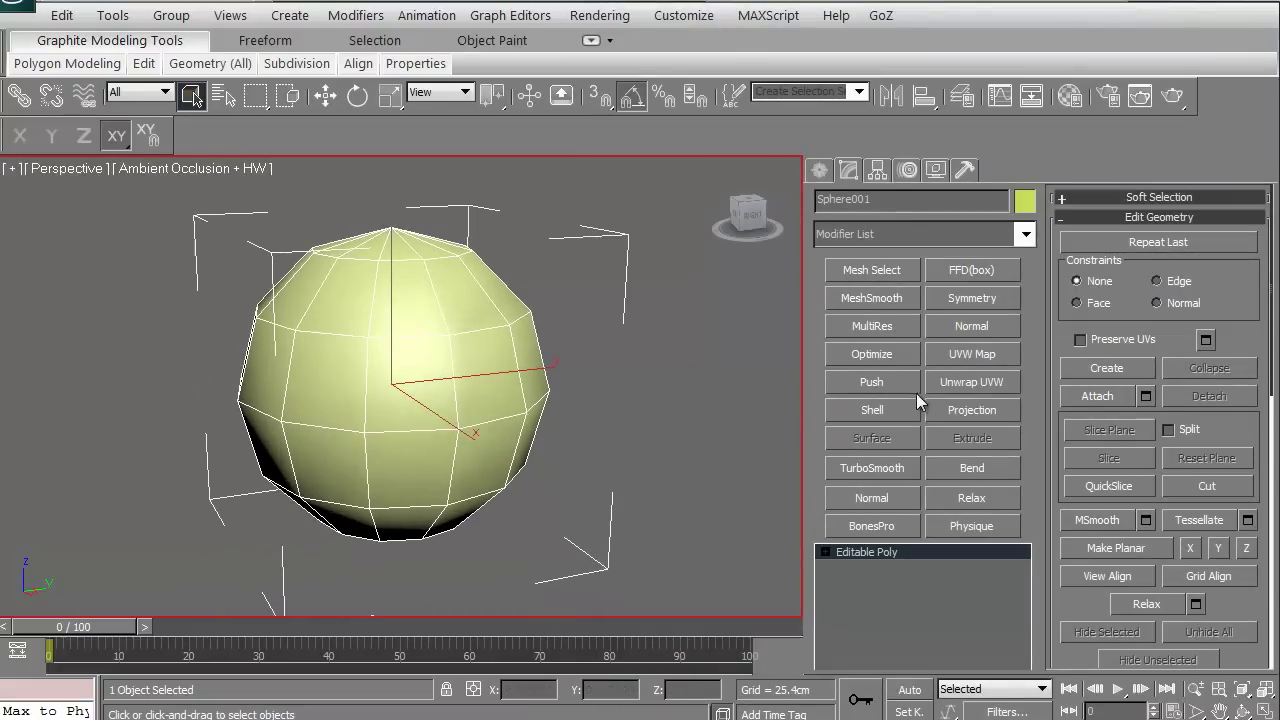
{"action": "left_click", "coordinate": [961, 356]}
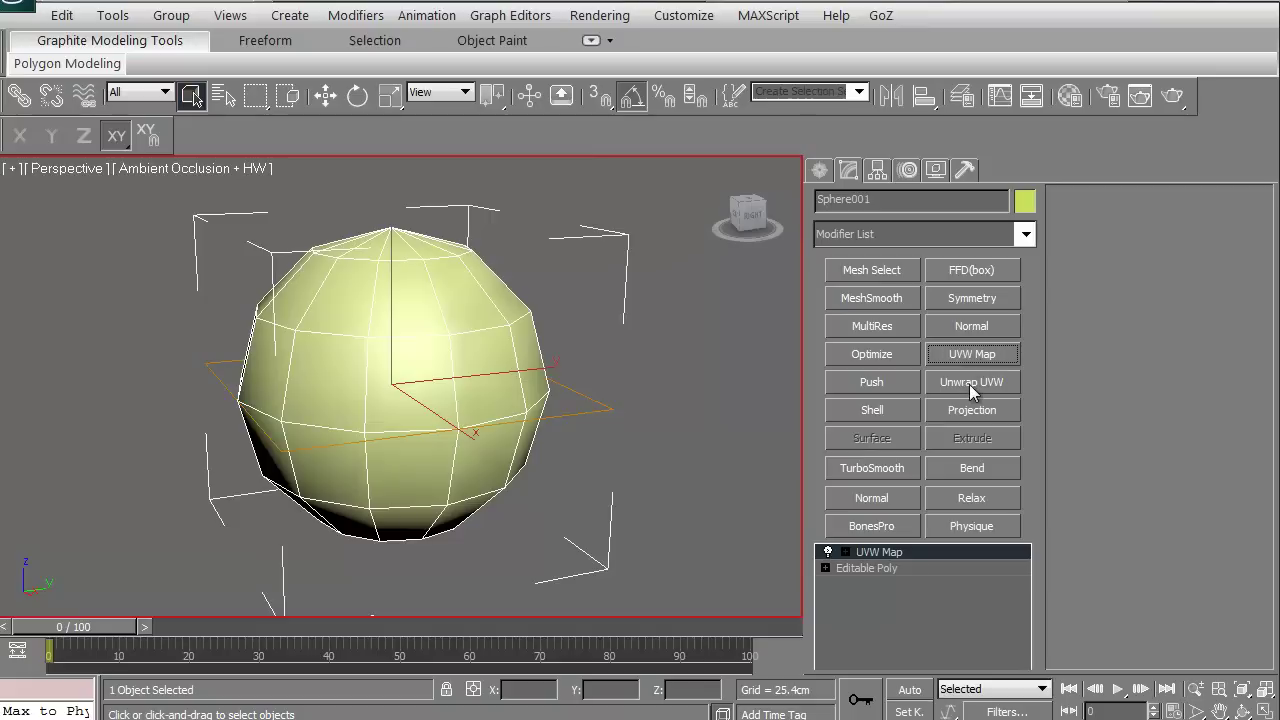
{"action": "left_click", "coordinate": [969, 382]}
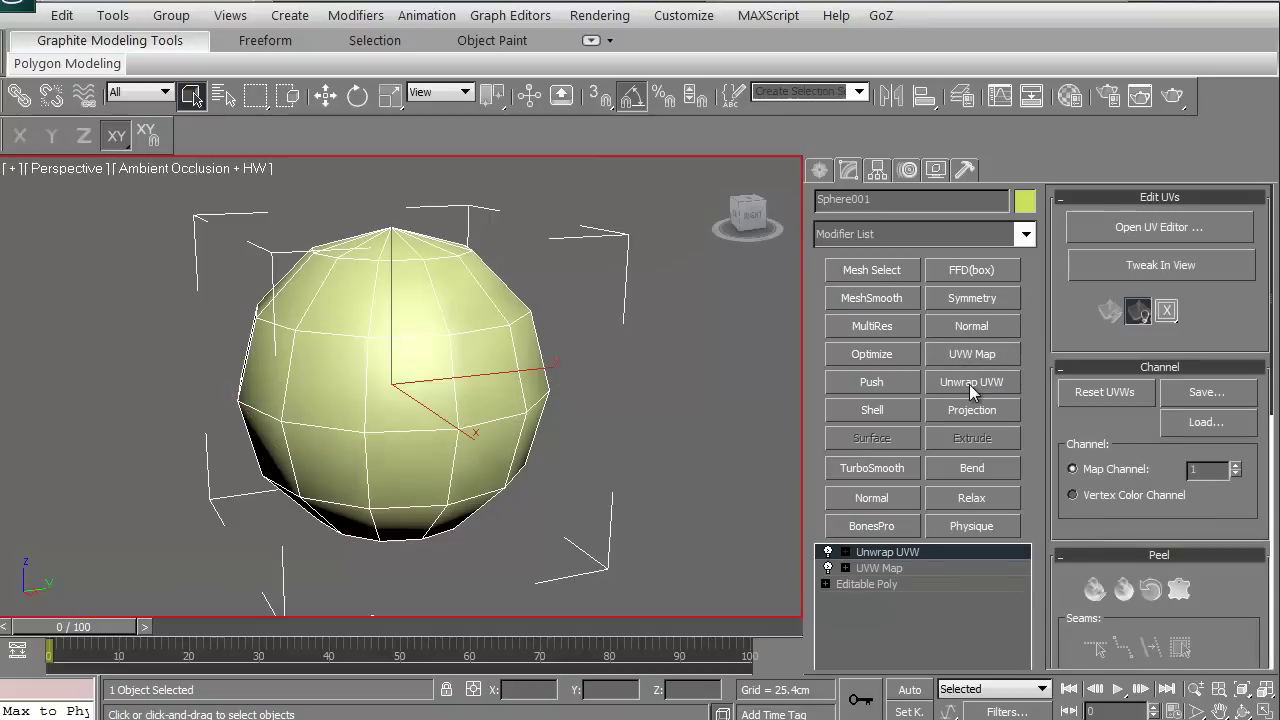
At the Vertex level of Unwrap UVW, draw a point-to-point seam across the front of the sphere's equator
{"action": "left_click", "coordinate": [845, 552]}
{"action": "left_click", "coordinate": [880, 568]}
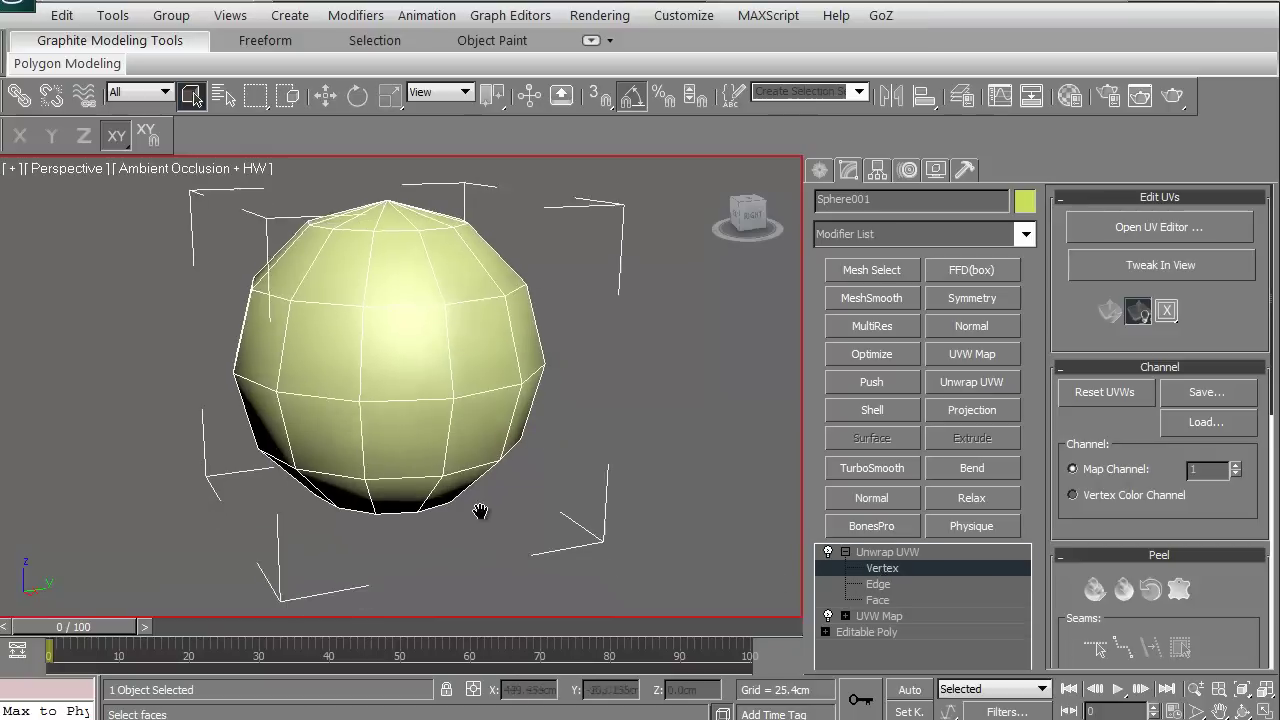
{"action": "middle_click_drag", "start_coordinate": [390, 402], "coordinate": [390, 479], "text": "alt"}
{"action": "left_click_drag", "start_coordinate": [390, 479], "coordinate": [400, 486]}
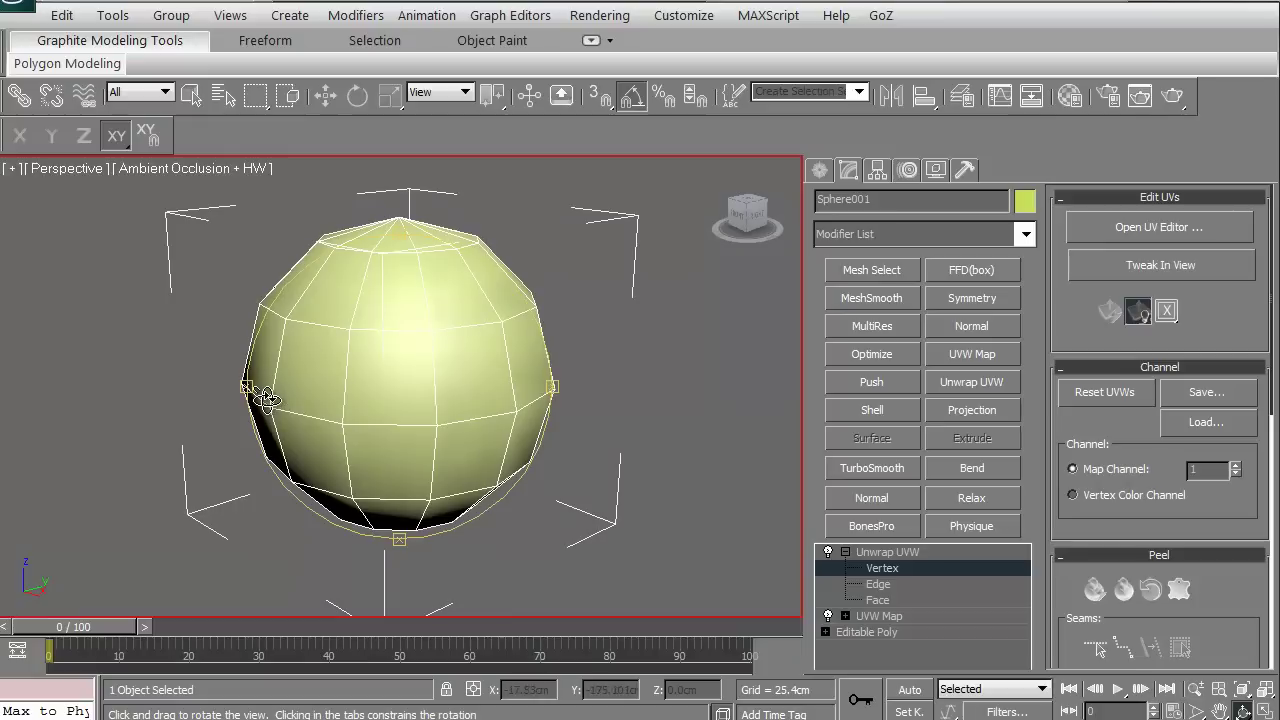
{"action": "left_click", "coordinate": [871, 585]}
{"action": "left_click", "coordinate": [884, 568]}
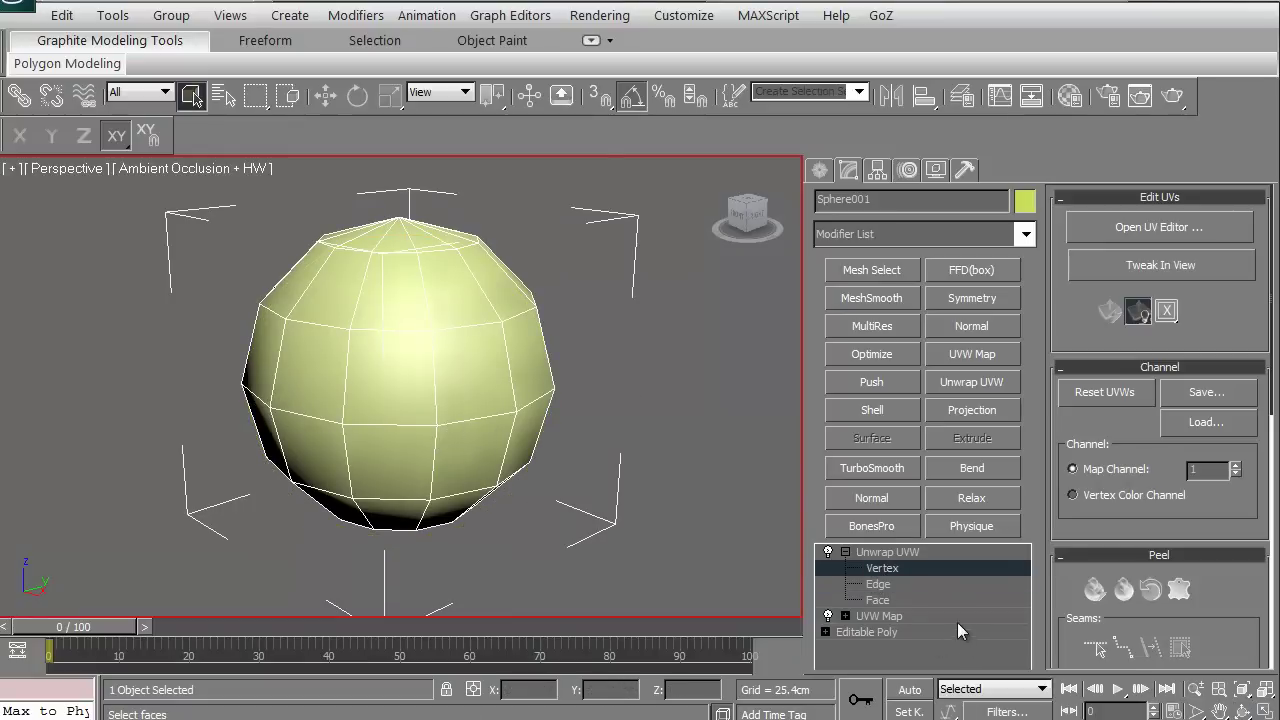
{"action": "left_click", "coordinate": [1124, 649]}
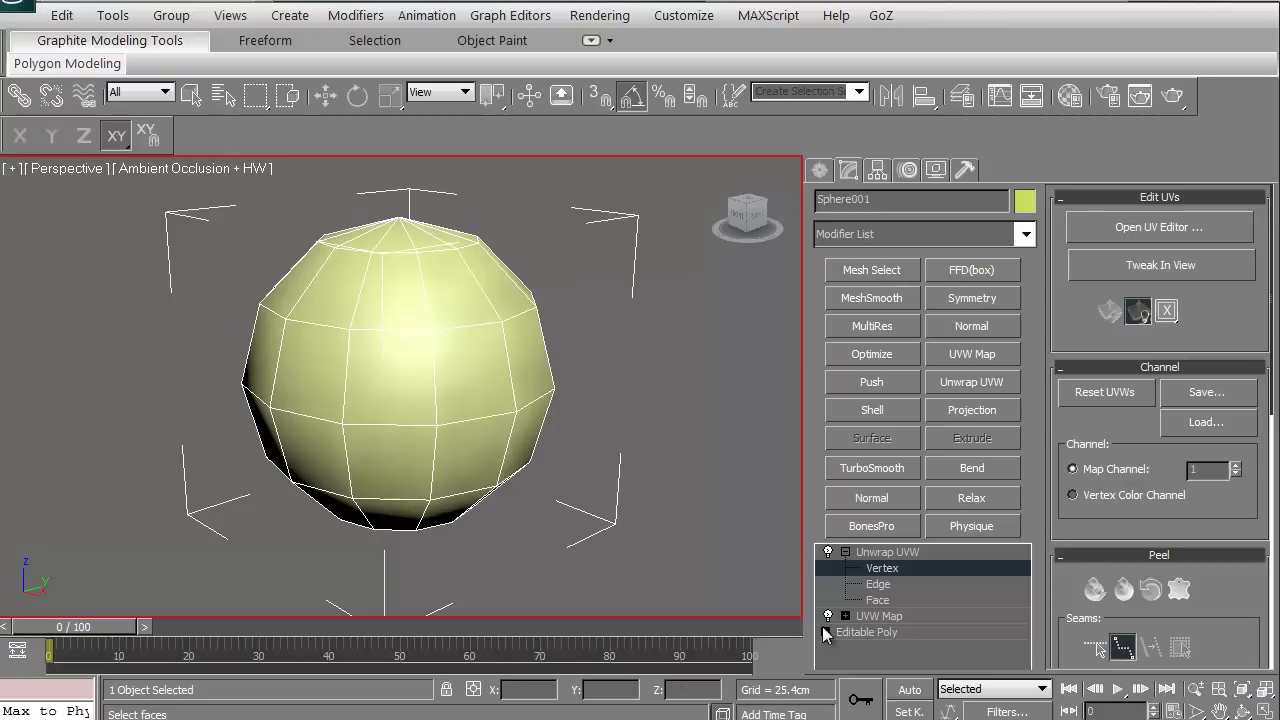
{"action": "left_click", "coordinate": [239, 383]}
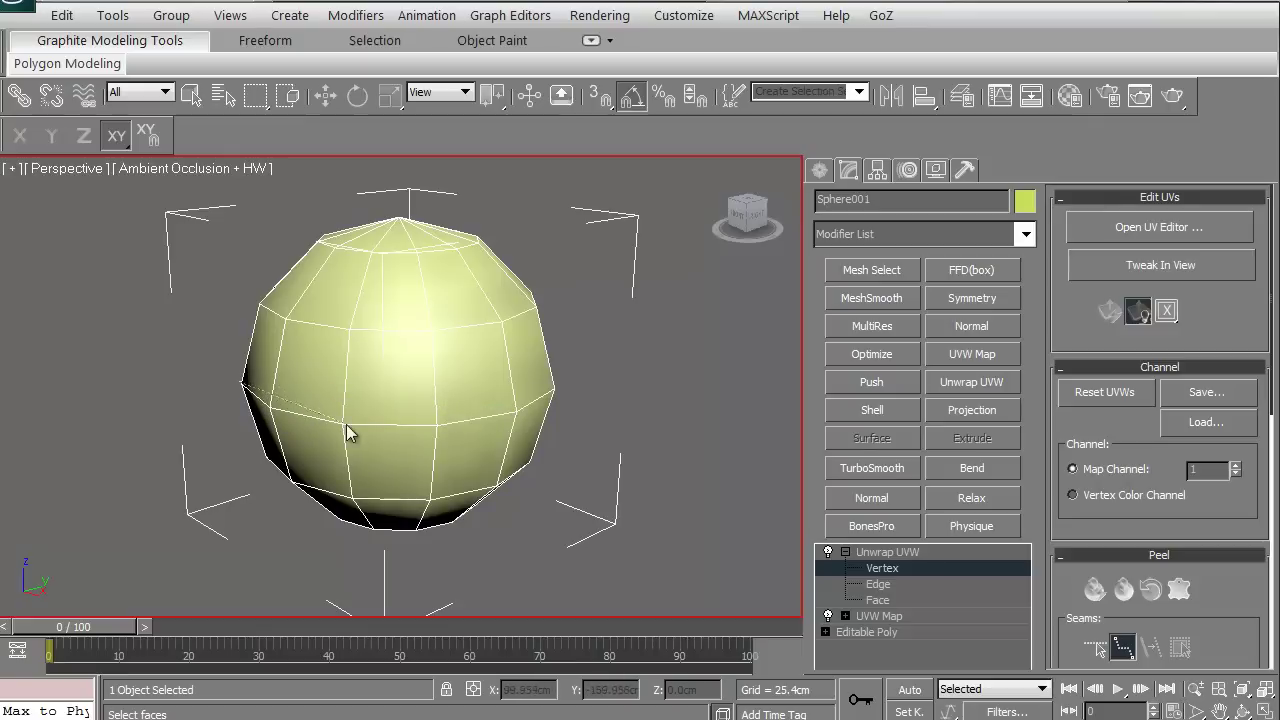
{"action": "left_click", "coordinate": [516, 411]}
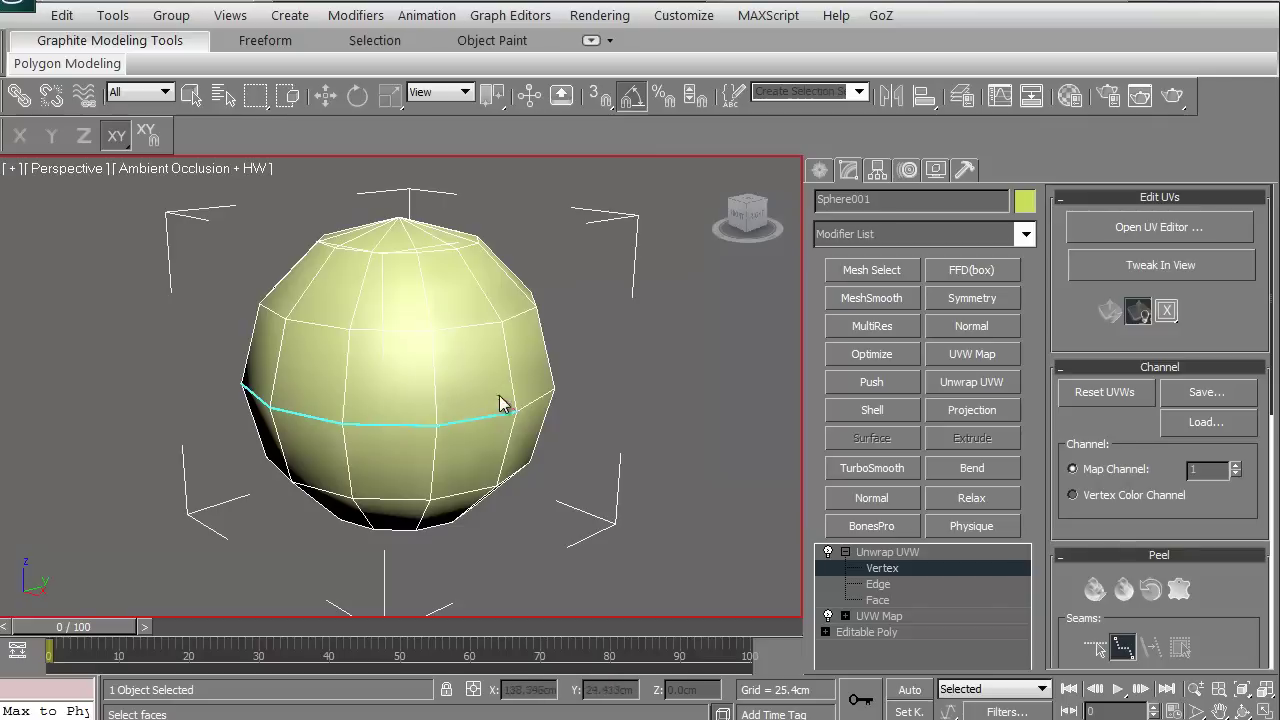
{"action": "left_click", "coordinate": [555, 389]}
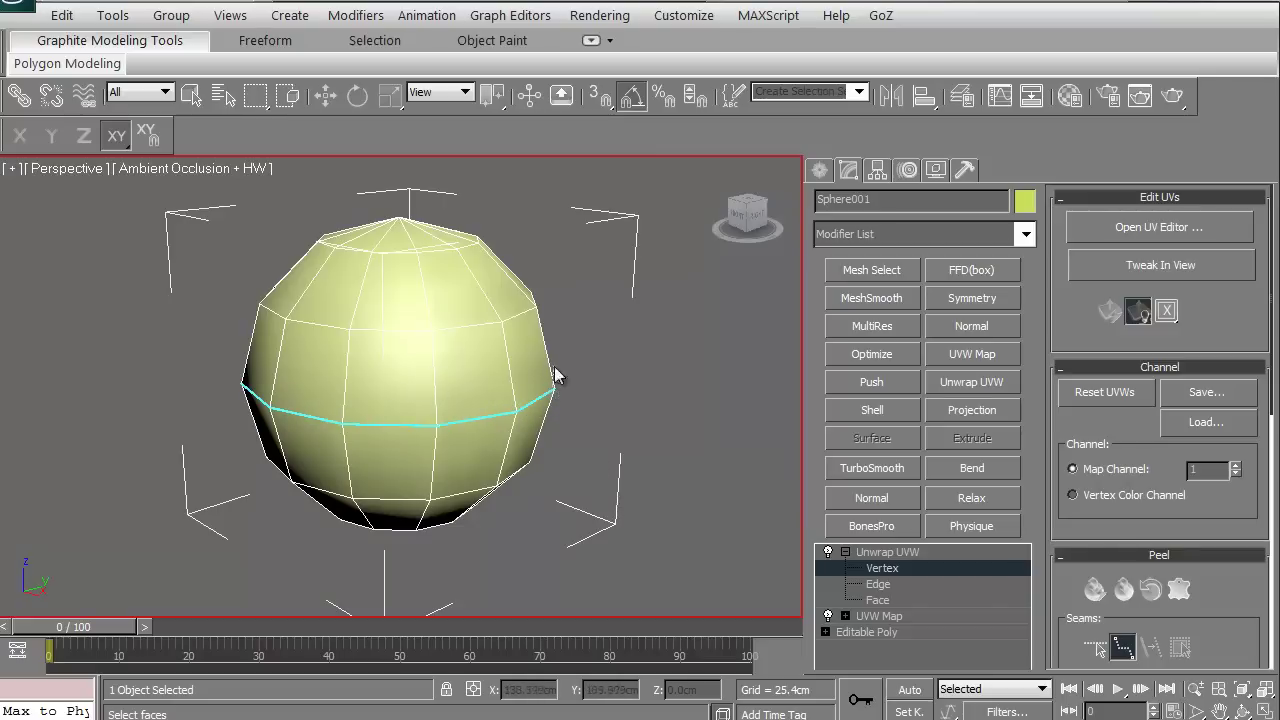
Extend the point-to-point seam up to the ring above the equator, across its front, and over the top of the sphere
{"action": "left_click", "coordinate": [536, 306]}
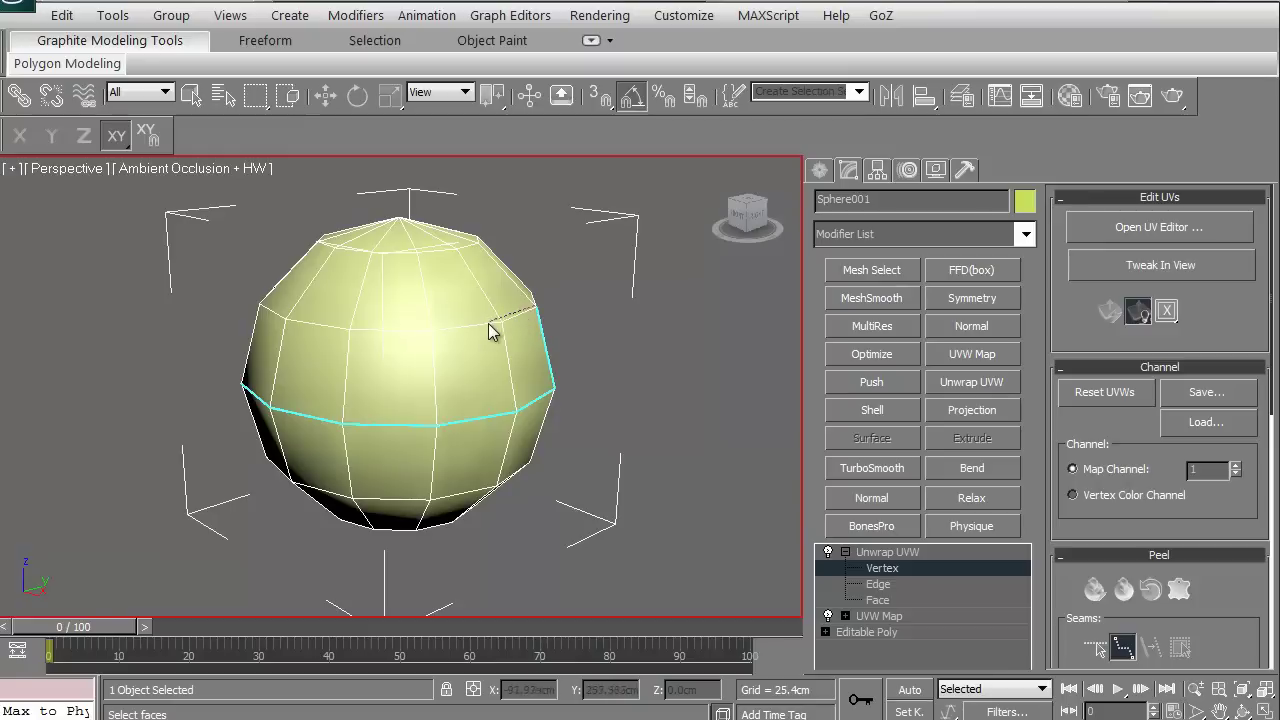
{"action": "left_click", "coordinate": [258, 305]}
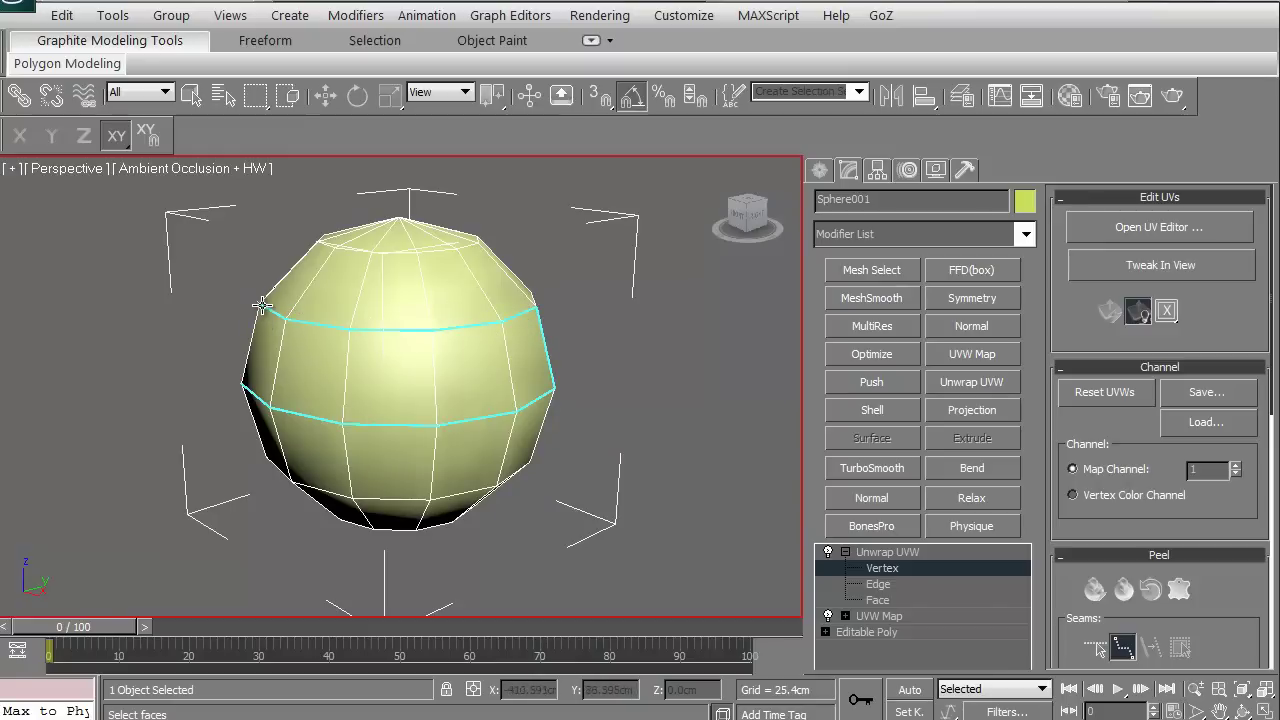
{"action": "left_click", "coordinate": [318, 241]}
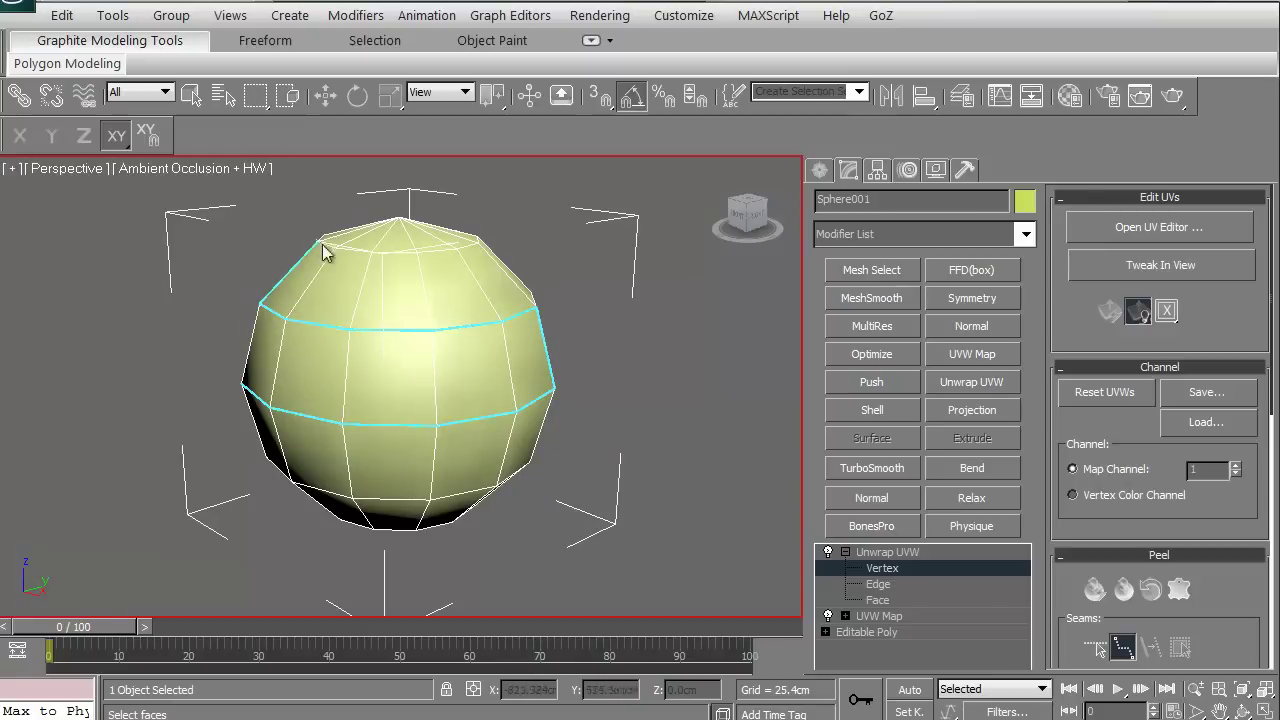
{"action": "left_click", "coordinate": [477, 243]}
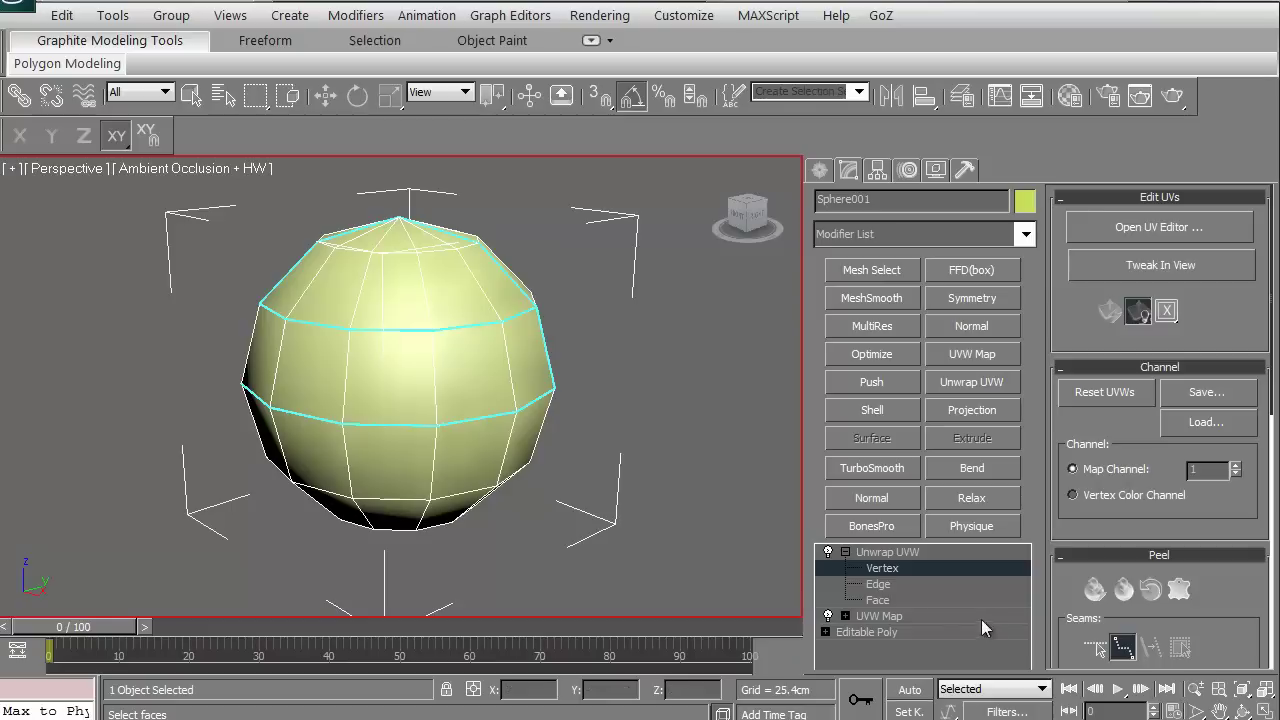
Start Peel mode to unwrap the sphere along the drawn seams and hide the checker background in the UV editor
{"action": "left_click", "coordinate": [1121, 595]}
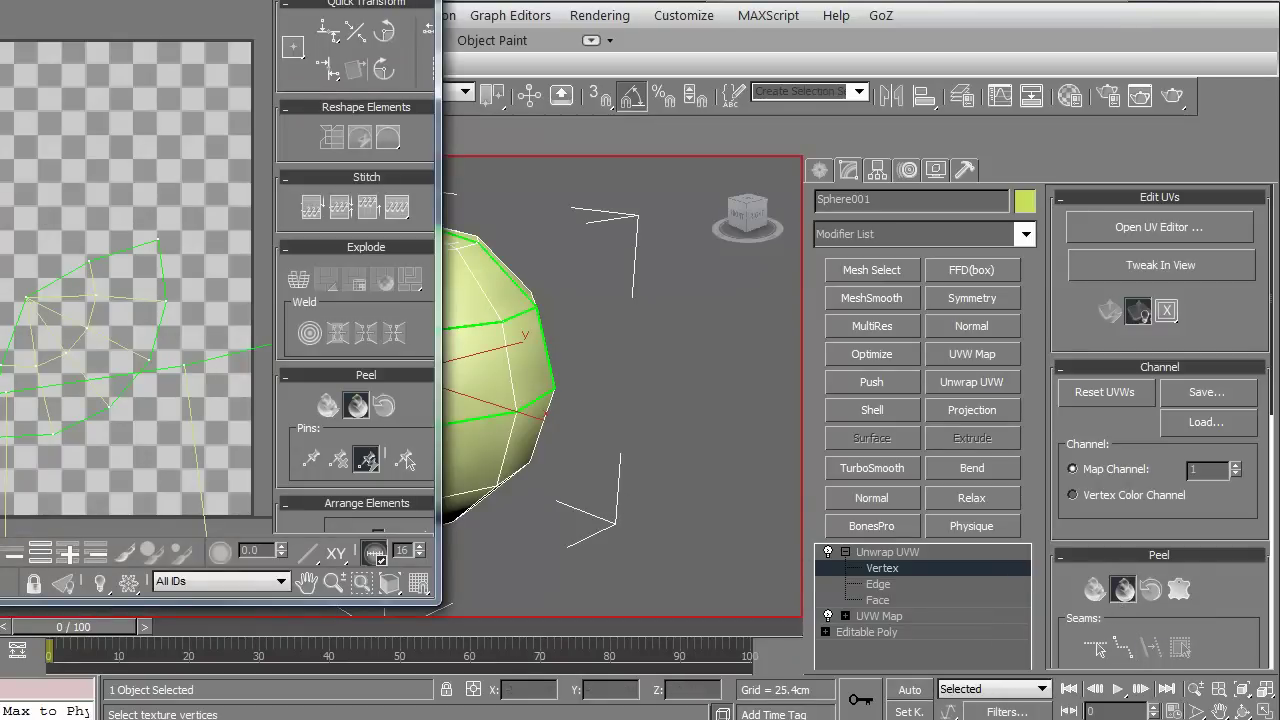
{"action": "left_click_drag", "start_coordinate": [56, 0], "coordinate": [813, 12]}
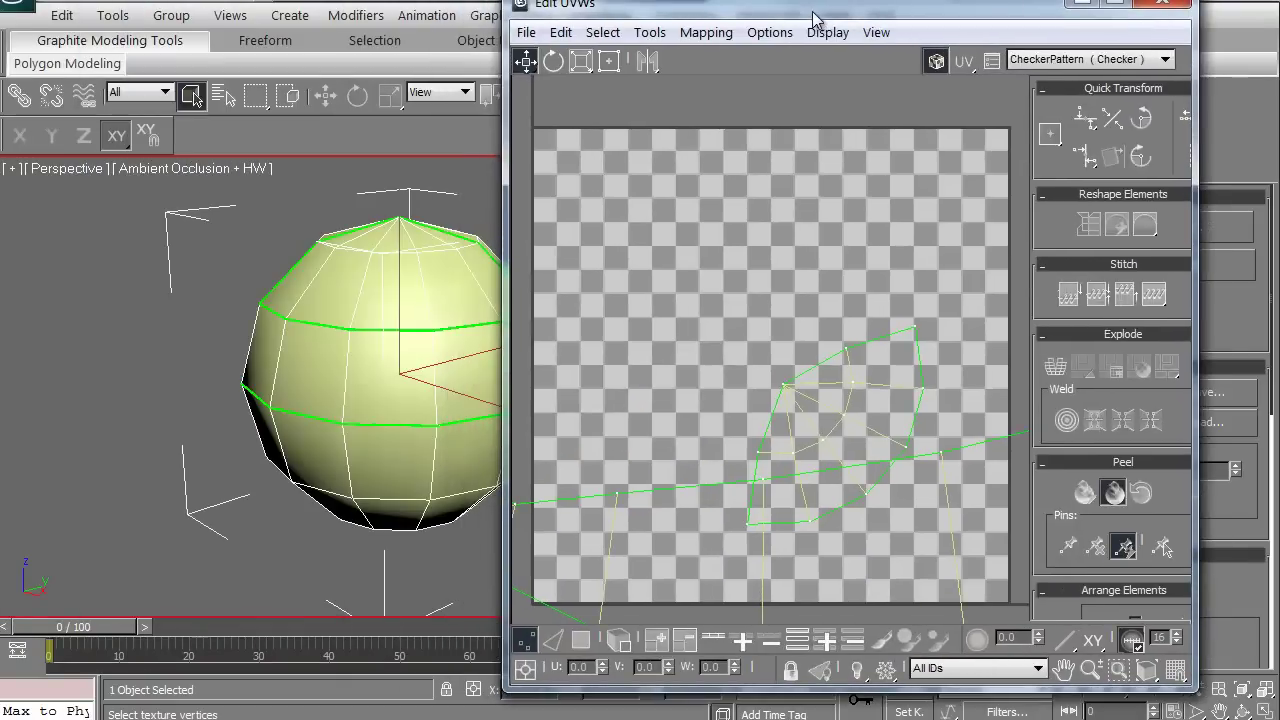
{"action": "left_click", "coordinate": [934, 61]}
{"action": "middle_click_drag", "start_coordinate": [737, 364], "coordinate": [701, 292]}
{"action": "scroll", "coordinate": [724, 268], "scroll_direction": "down", "scroll_amount": 3}
{"action": "scroll", "coordinate": [694, 292], "scroll_direction": "down", "scroll_amount": 1}
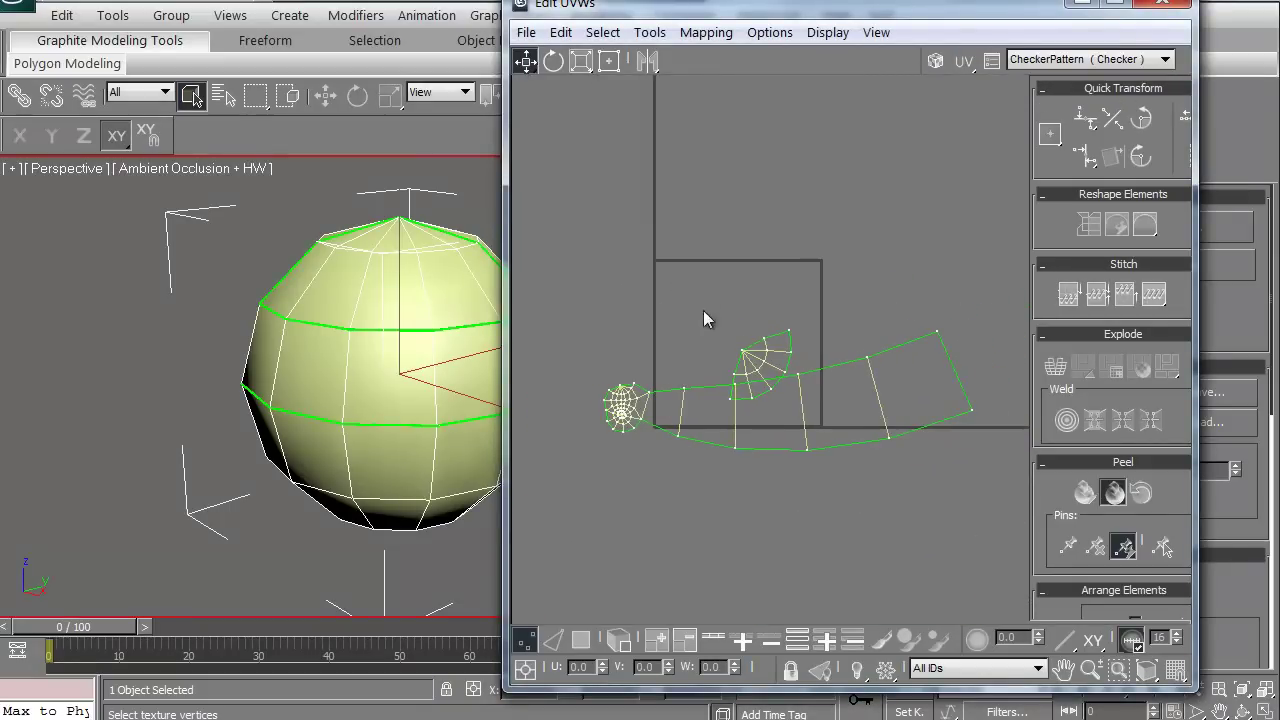
{"action": "scroll", "coordinate": [574, 451], "scroll_direction": "up", "scroll_amount": 4}
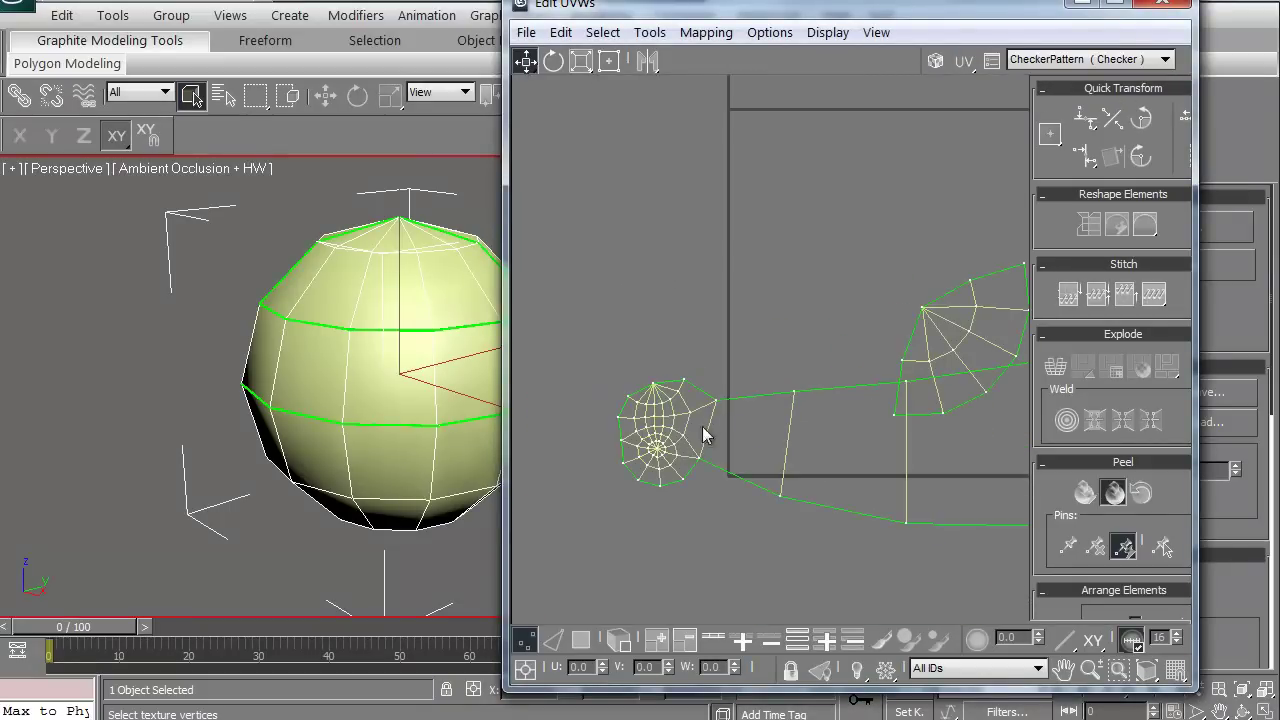
Break the UV edge joining the small round shell to the curved strip, splitting them into separate shells
{"action": "middle_click_drag", "start_coordinate": [429, 394], "coordinate": [320, 378]}
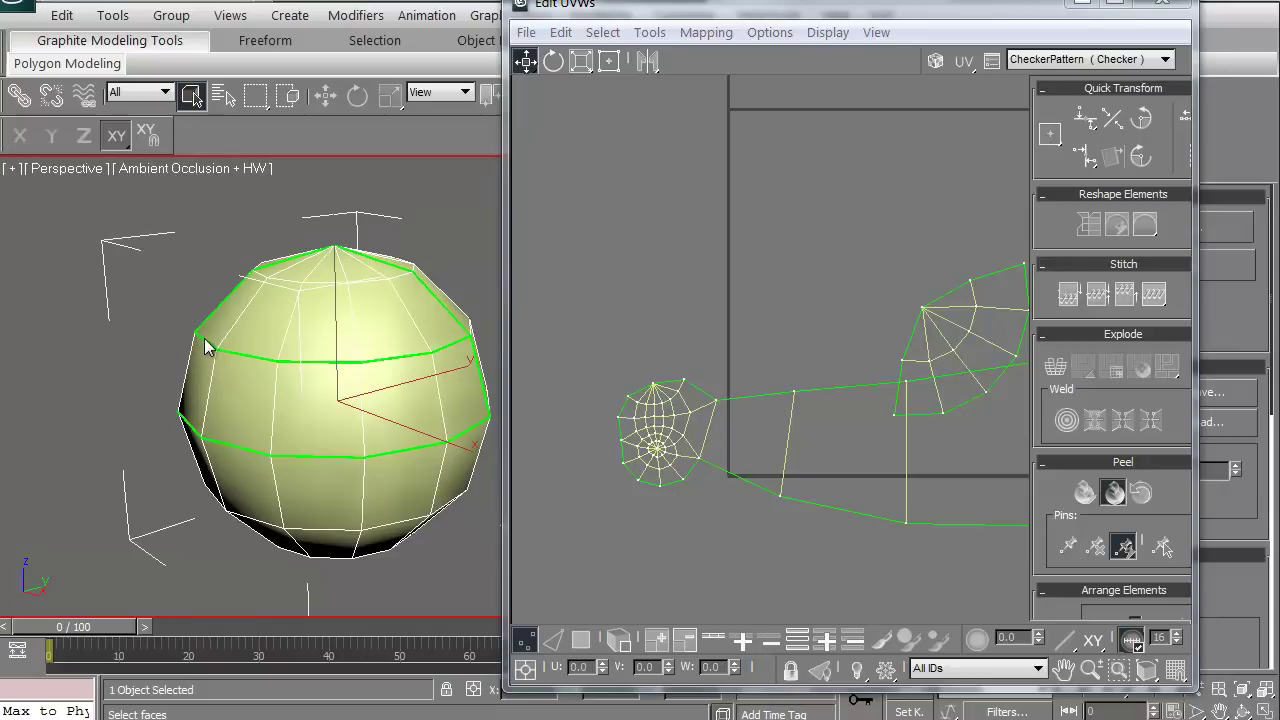
{"action": "middle_click_drag", "start_coordinate": [586, 455], "coordinate": [677, 417]}
{"action": "scroll", "coordinate": [677, 419], "scroll_direction": "up", "scroll_amount": 1}
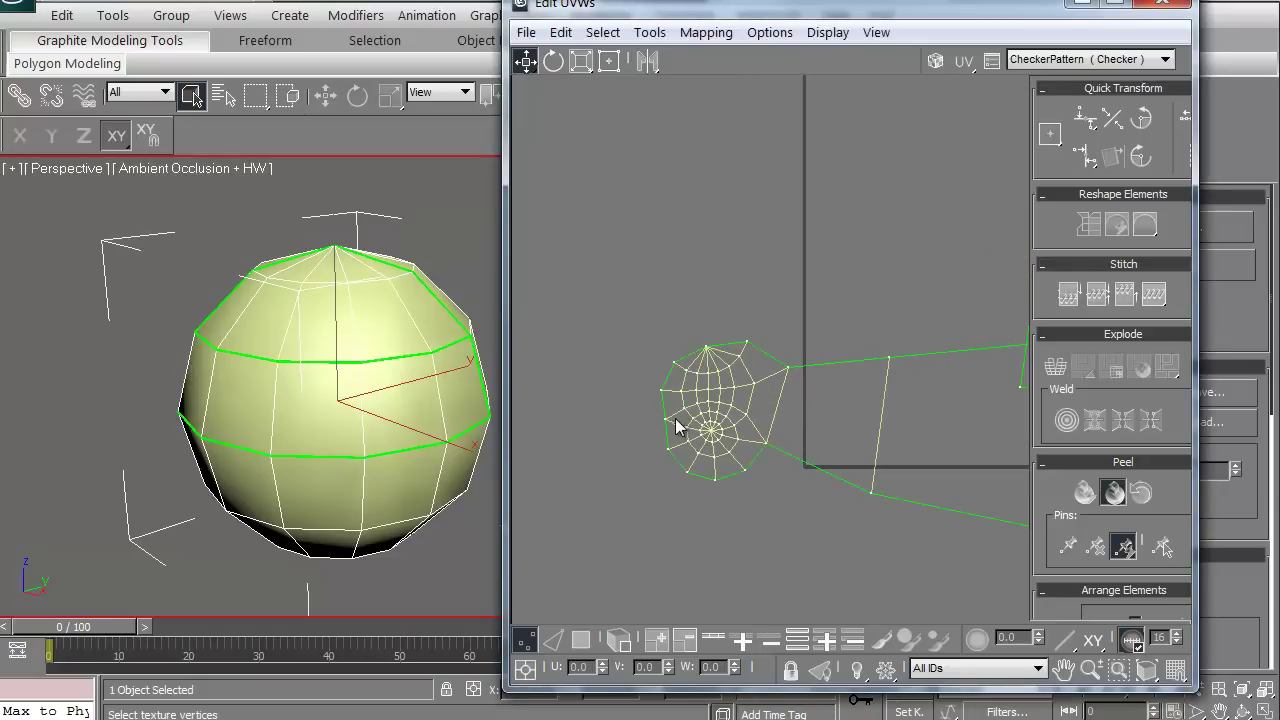
{"action": "left_click", "coordinate": [553, 637]}
{"action": "left_click", "coordinate": [775, 412]}
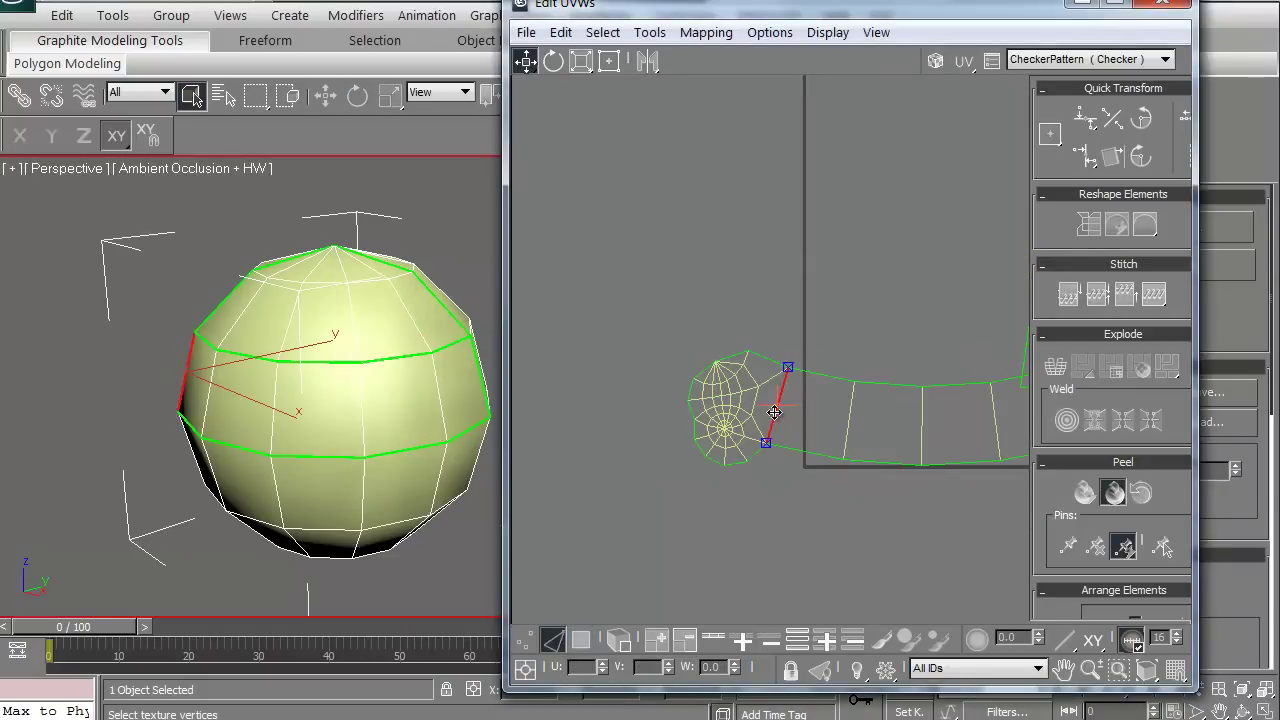
{"action": "left_click", "coordinate": [648, 33]}
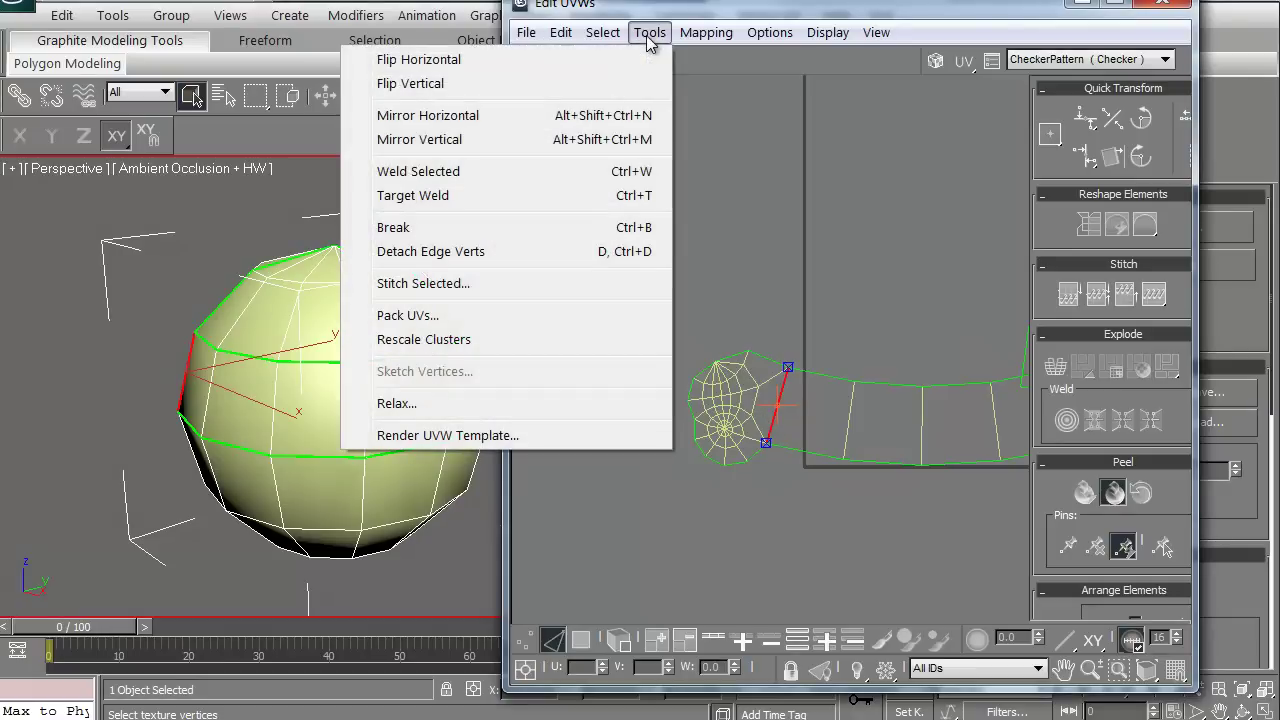
{"action": "left_click", "coordinate": [605, 228]}
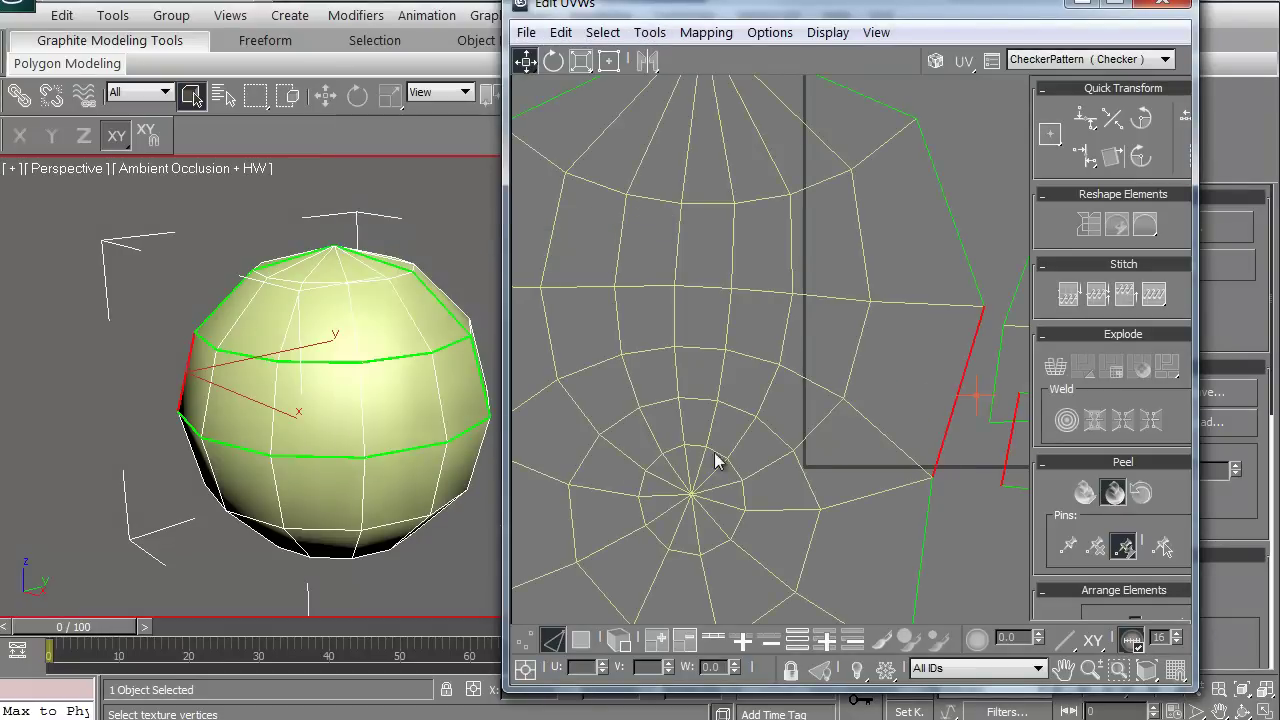
{"action": "scroll", "coordinate": [766, 363], "scroll_direction": "down", "scroll_amount": 3}
{"action": "middle_click_drag", "start_coordinate": [766, 363], "coordinate": [714, 372]}
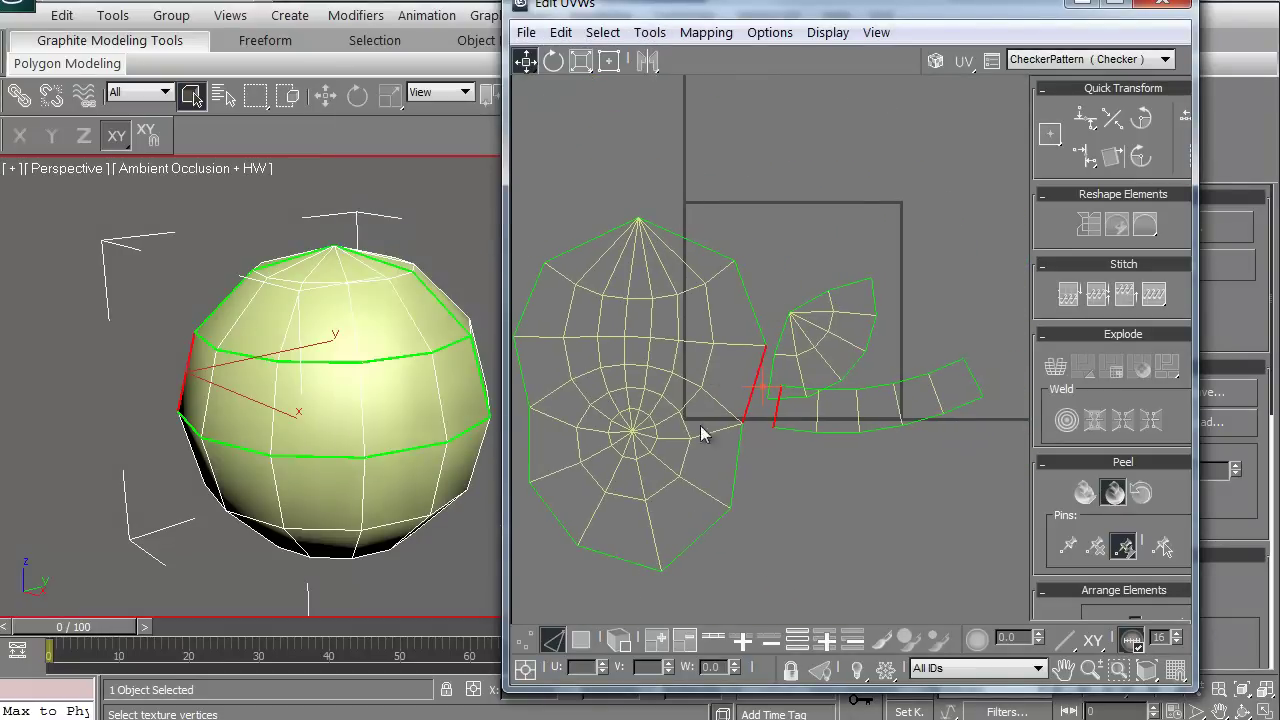
In vertex mode, enable whole-element selection, then shift the curved strip below the UV square and the fan-shaped shell out to its right
{"action": "left_click", "coordinate": [530, 643]}
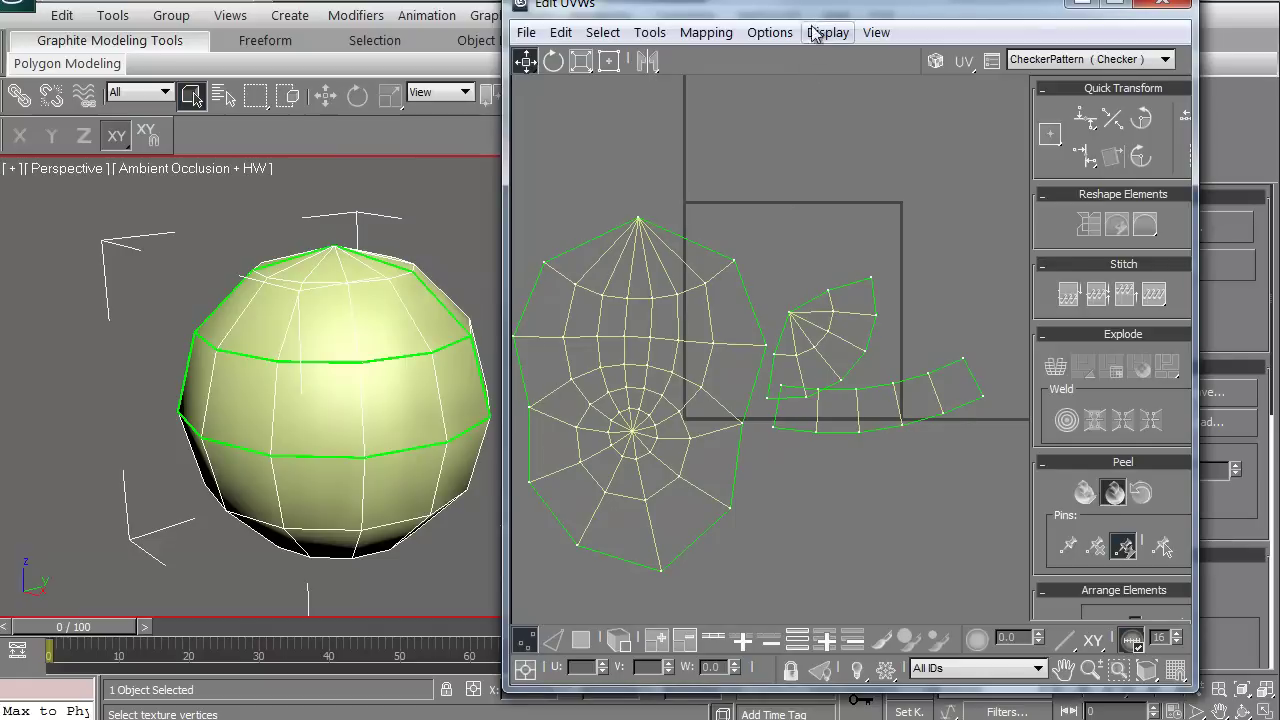
{"action": "left_click_drag", "start_coordinate": [805, 8], "coordinate": [577, 15]}
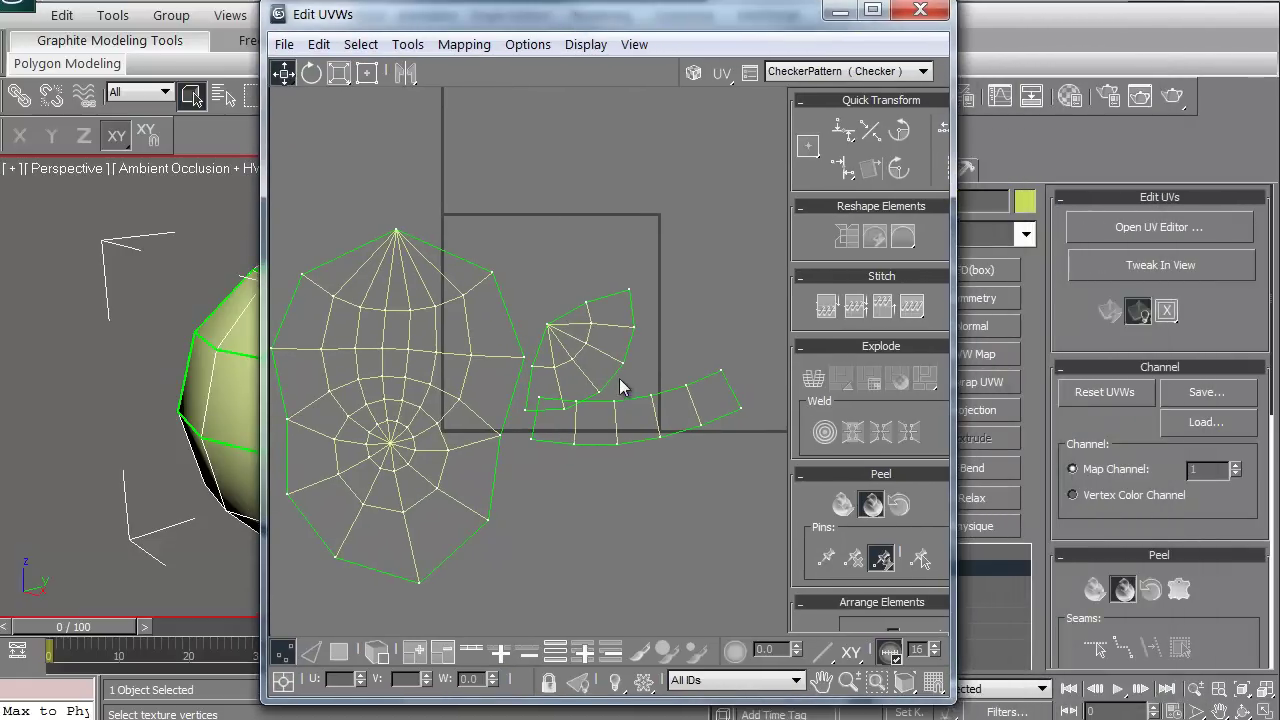
{"action": "left_click", "coordinate": [651, 397]}
{"action": "left_click", "coordinate": [384, 655]}
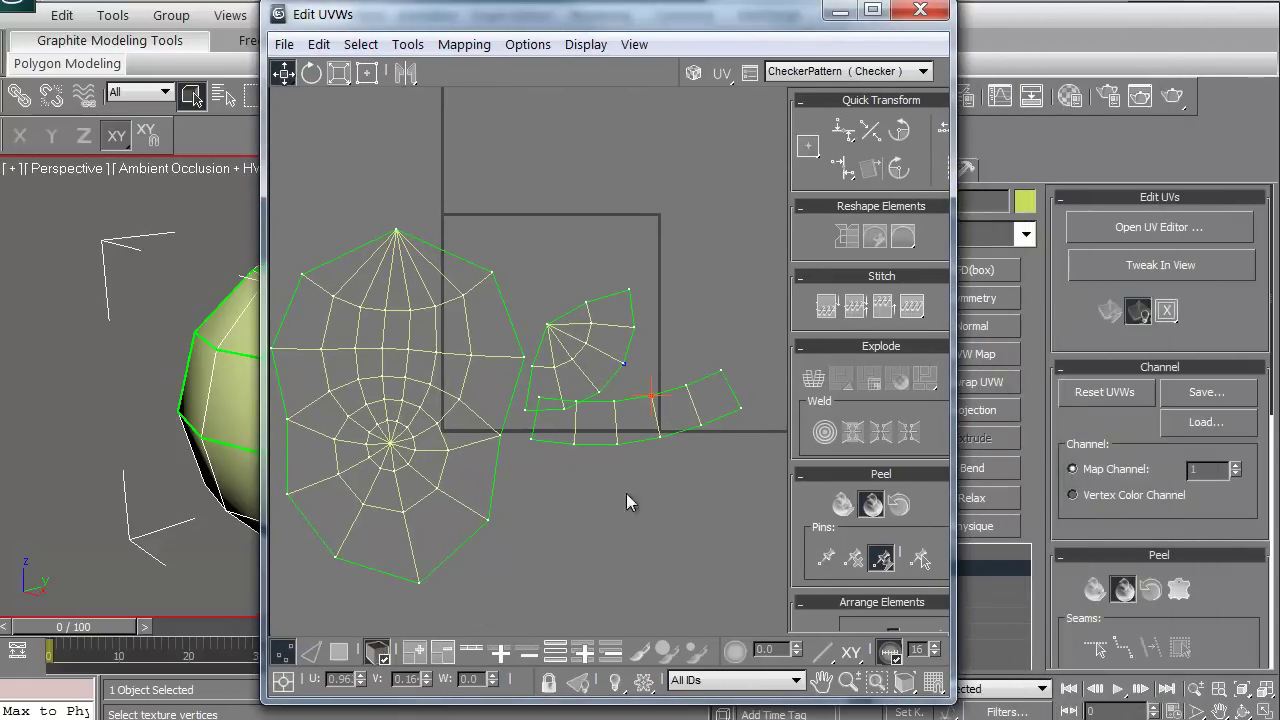
{"action": "left_click_drag", "start_coordinate": [605, 432], "coordinate": [636, 584]}
{"action": "left_click", "coordinate": [553, 326]}
{"action": "left_click_drag", "start_coordinate": [553, 326], "coordinate": [761, 369]}
Scale the large round shell to about half its size and place it in the upper left of the UV square
{"action": "left_click_drag", "start_coordinate": [457, 295], "coordinate": [508, 263]}
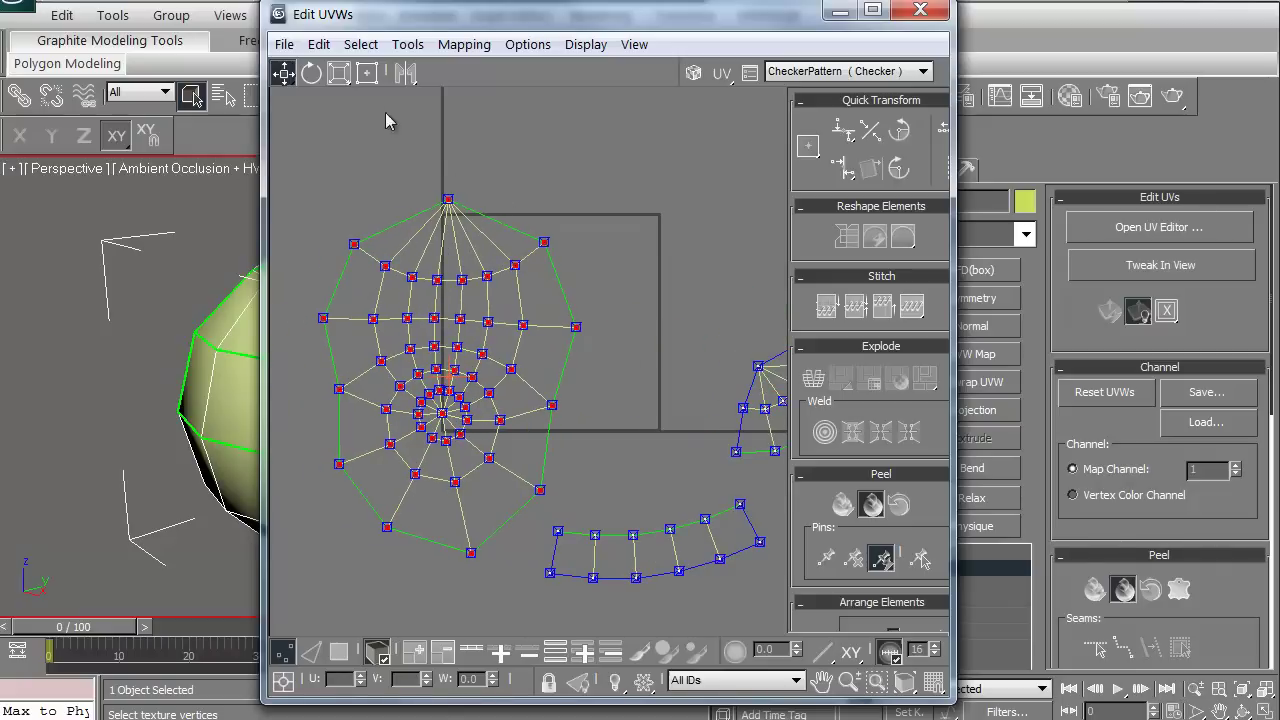
{"action": "left_click", "coordinate": [336, 75]}
{"action": "left_click_drag", "start_coordinate": [450, 210], "coordinate": [300, 500]}
{"action": "left_click", "coordinate": [283, 73]}
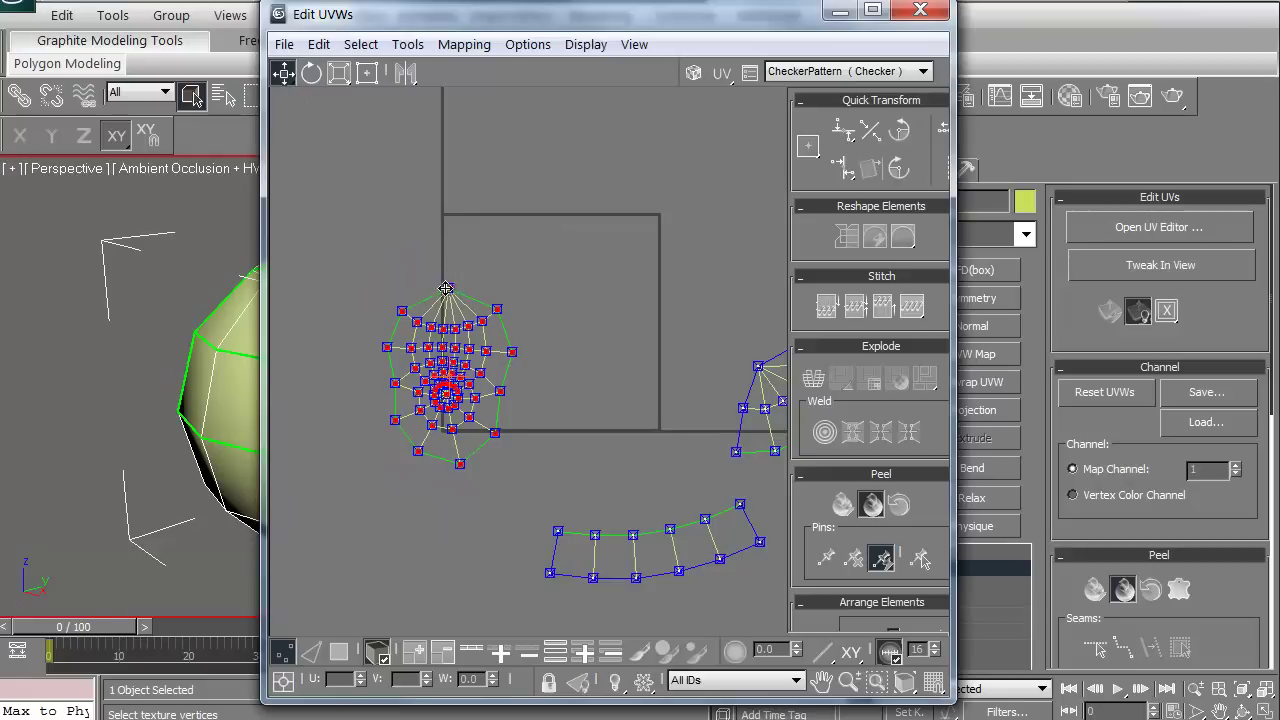
{"action": "left_click_drag", "start_coordinate": [446, 289], "coordinate": [506, 217]}
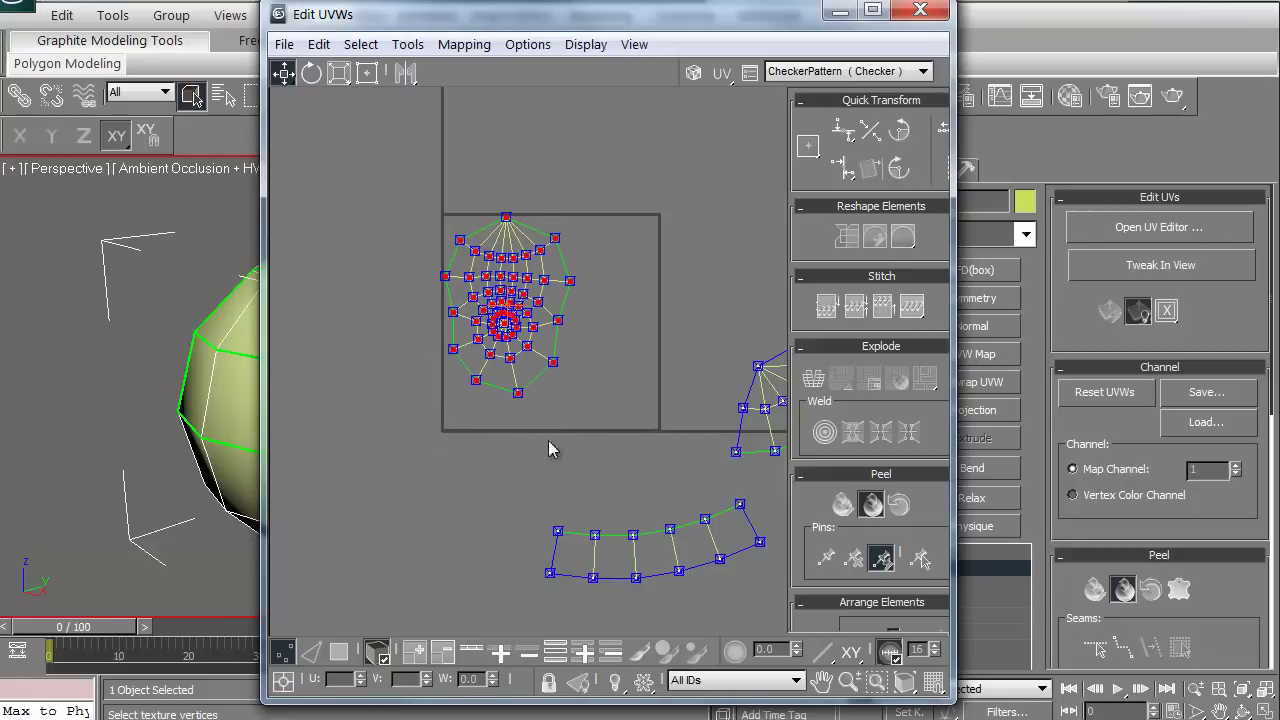
Place the curved strip shell along the bottom edge inside the UV square
{"action": "left_click", "coordinate": [613, 553]}
{"action": "left_click_drag", "start_coordinate": [632, 536], "coordinate": [540, 418]}
{"action": "key", "text": "r"}
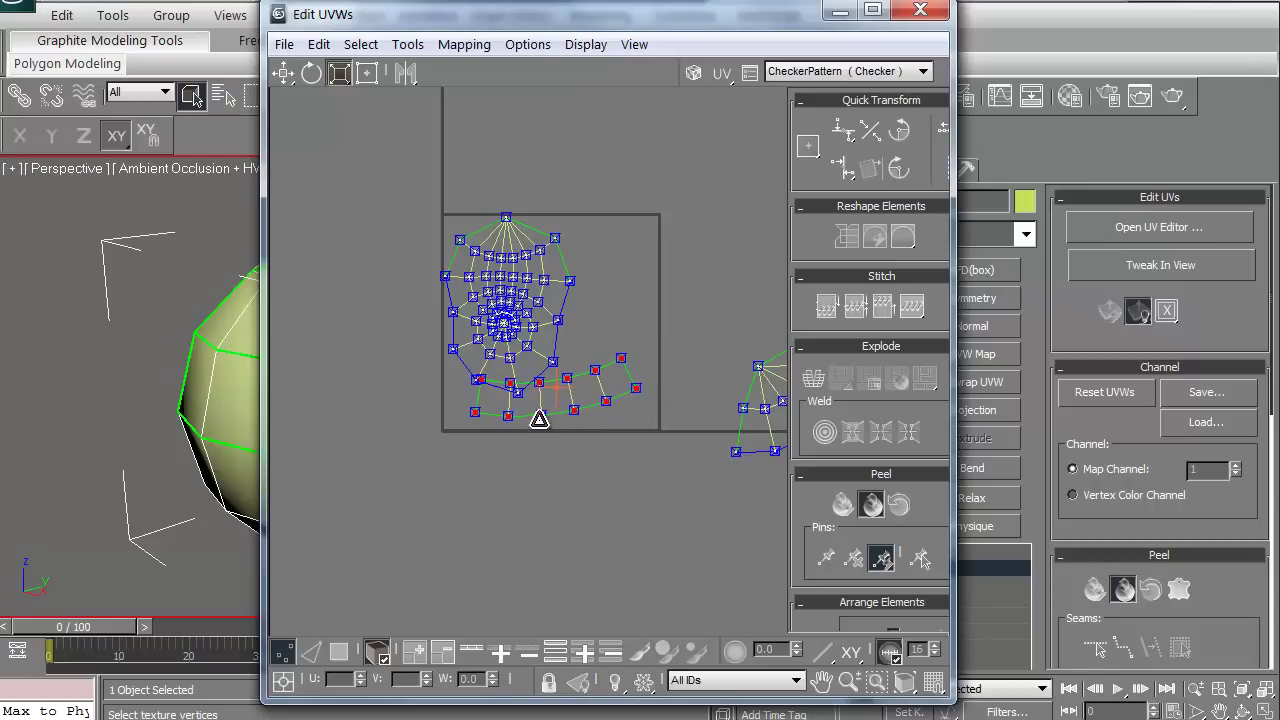
{"action": "scroll", "coordinate": [540, 418], "scroll_direction": "up", "scroll_amount": 2}
{"action": "left_click", "coordinate": [284, 73]}
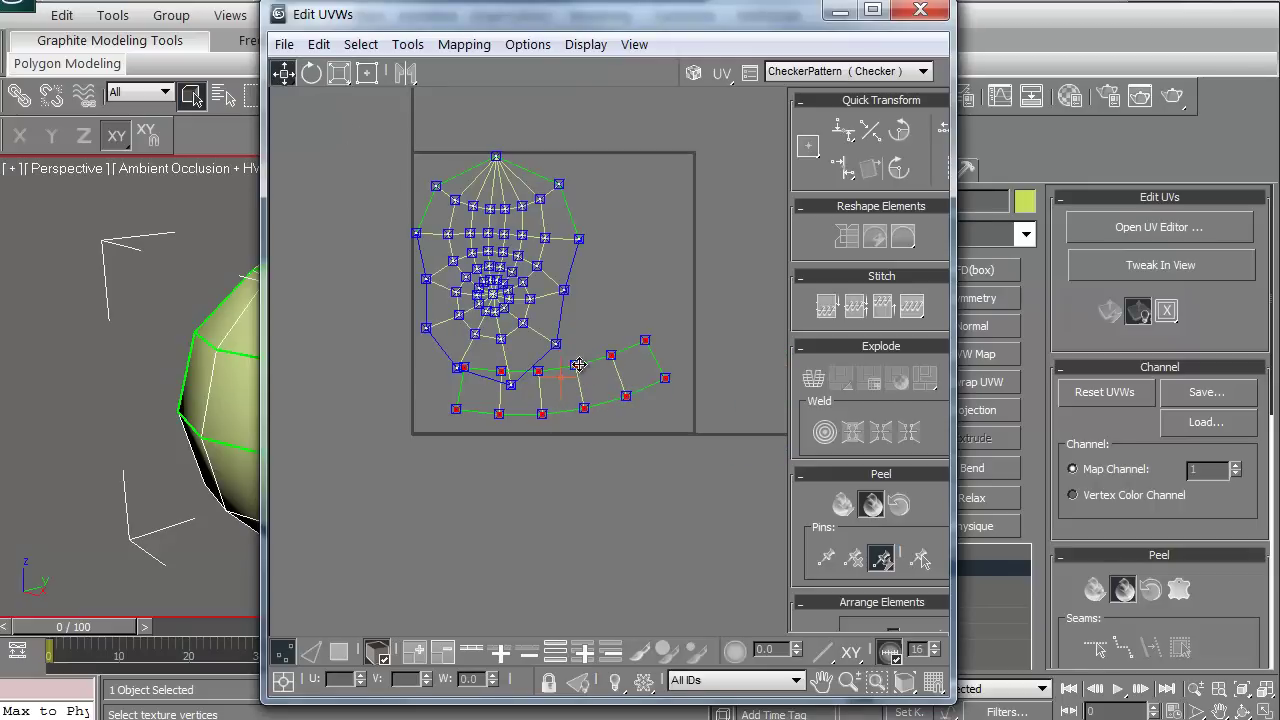
{"action": "left_click_drag", "start_coordinate": [579, 365], "coordinate": [585, 379]}
{"action": "left_click", "coordinate": [650, 457]}
Place the fan-shaped shell in the upper right of the UV square and rotate it to fit beside the large shell
{"action": "middle_click_drag", "start_coordinate": [650, 457], "coordinate": [474, 476]}
{"action": "scroll", "coordinate": [474, 476], "scroll_direction": "down", "scroll_amount": 2}
{"action": "left_click", "coordinate": [643, 412]}
{"action": "left_click_drag", "start_coordinate": [610, 403], "coordinate": [424, 306]}
{"action": "scroll", "coordinate": [422, 306], "scroll_direction": "up", "scroll_amount": 3}
{"action": "key", "text": "e"}
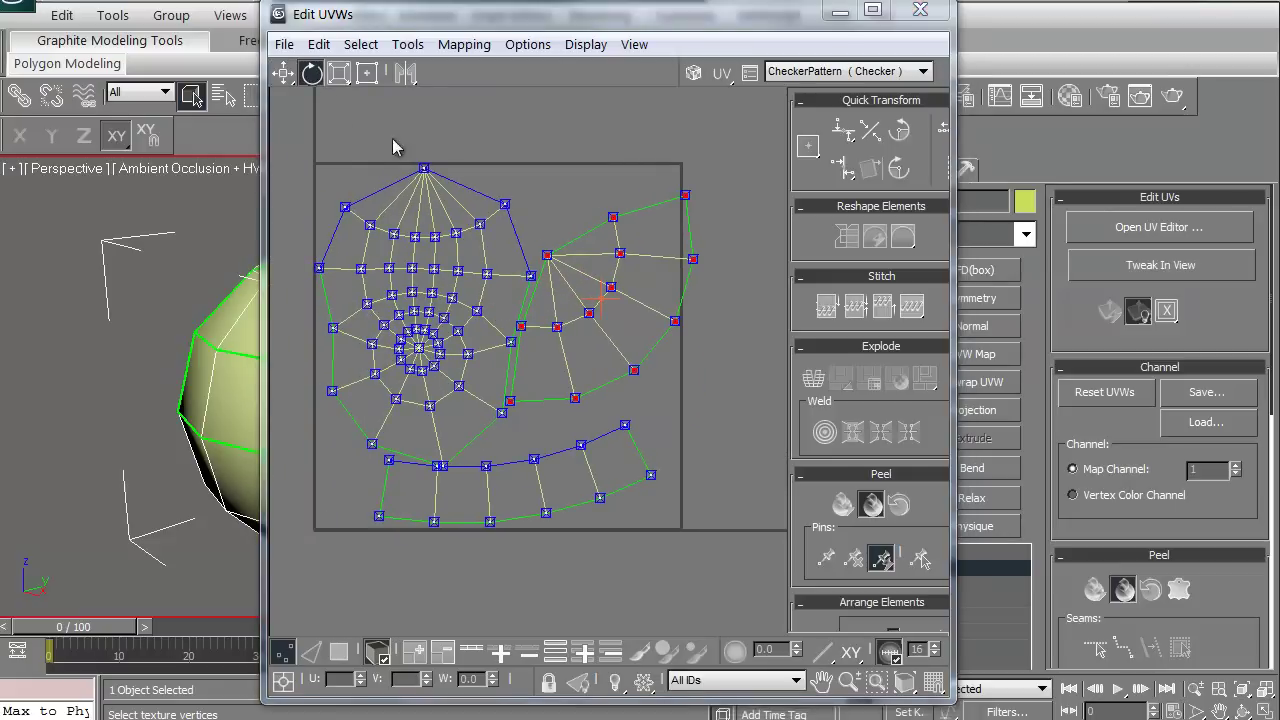
{"action": "left_click_drag", "start_coordinate": [543, 263], "coordinate": [557, 289]}
{"action": "left_click", "coordinate": [509, 293]}
{"action": "middle_click_drag", "start_coordinate": [516, 290], "coordinate": [416, 320]}
{"action": "scroll", "coordinate": [500, 331], "scroll_direction": "up", "scroll_amount": 4}
{"action": "scroll", "coordinate": [416, 320], "scroll_direction": "down", "scroll_amount": 4}
{"action": "middle_click_drag", "start_coordinate": [372, 374], "coordinate": [500, 333]}
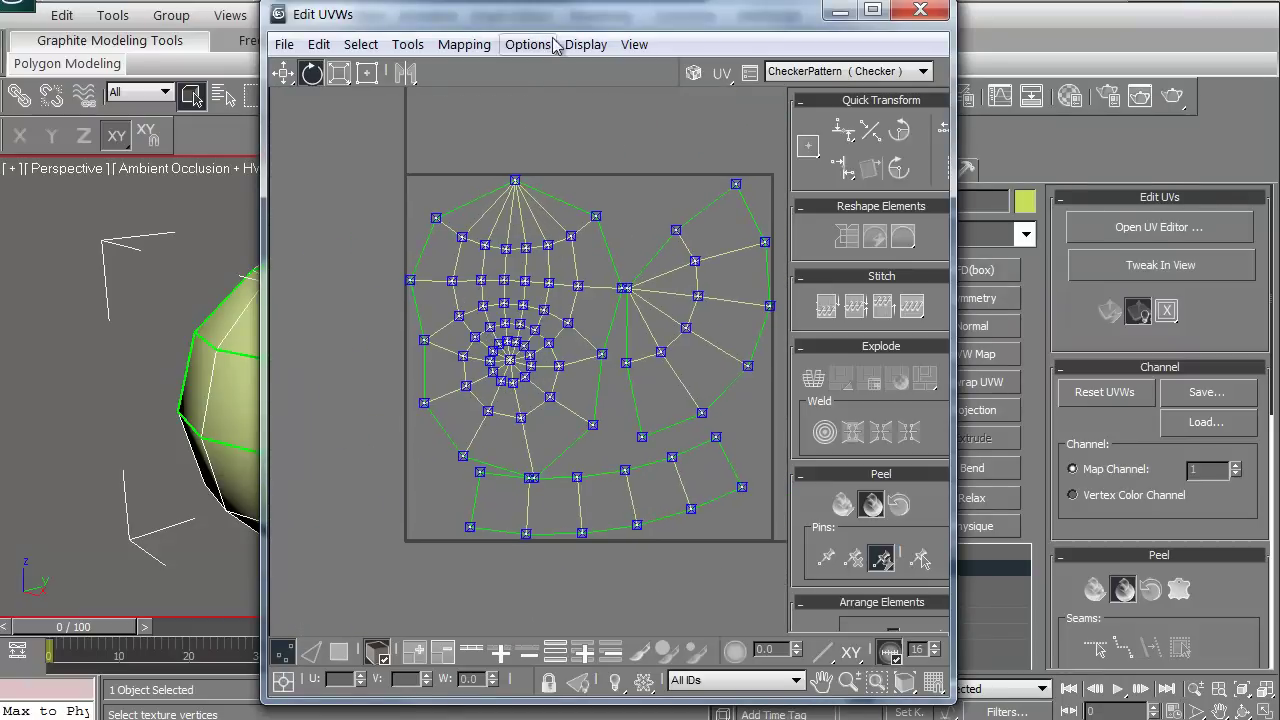
Add a Checker map to the diffuse color of the 20 - Default material, with U and V tiling of 10
{"action": "left_click_drag", "start_coordinate": [535, 14], "coordinate": [803, 31]}
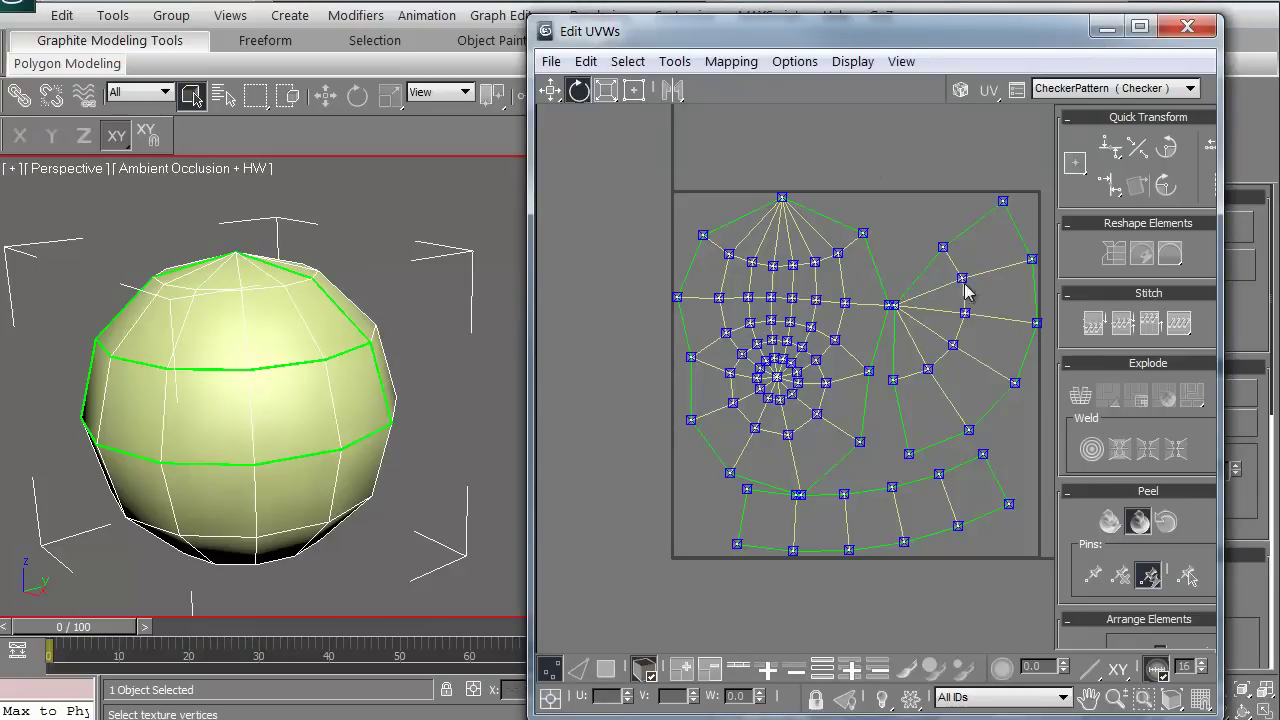
{"action": "left_click", "coordinate": [1107, 27]}
{"action": "middle_click_drag", "start_coordinate": [288, 399], "coordinate": [354, 371]}
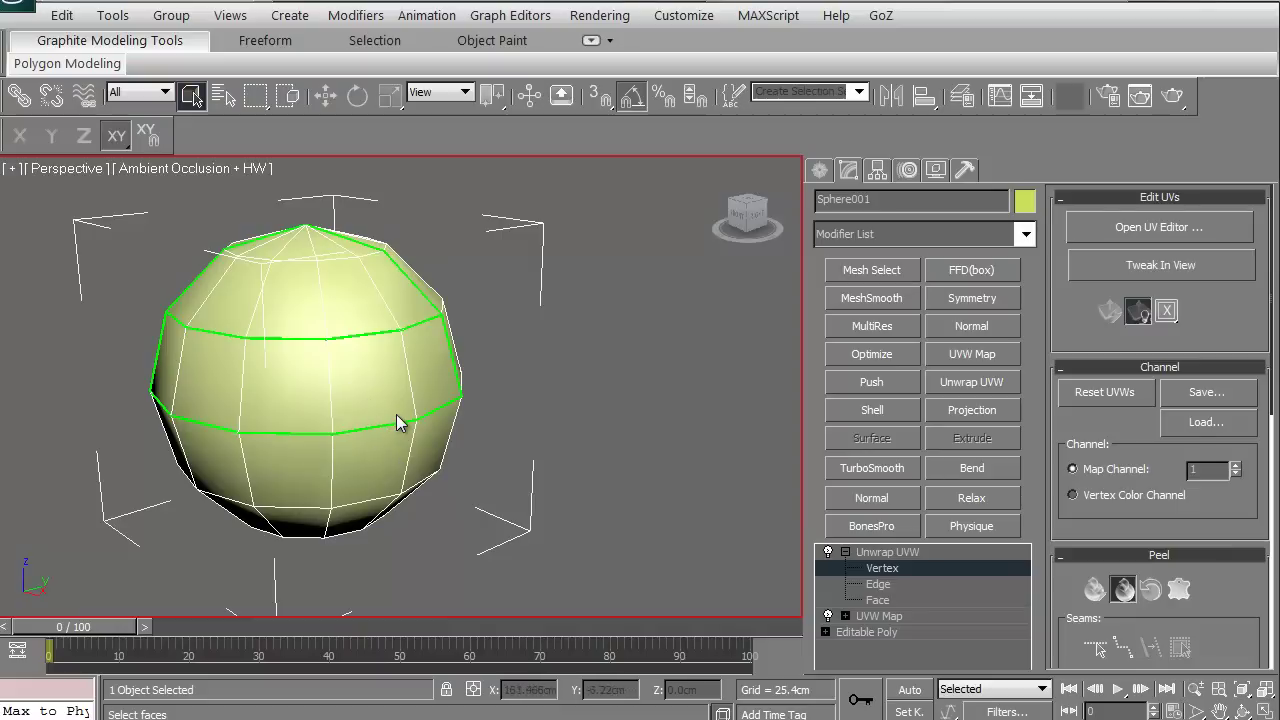
{"action": "left_click", "coordinate": [1070, 95]}
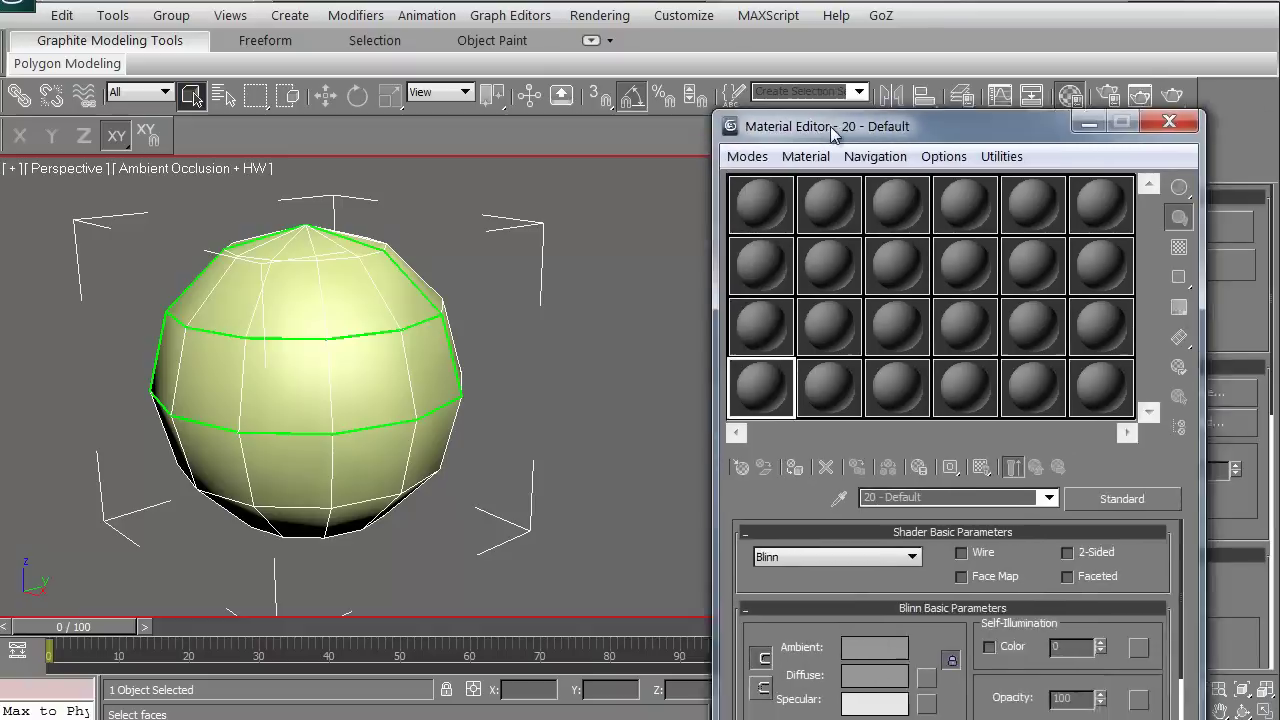
{"action": "left_click_drag", "start_coordinate": [846, 133], "coordinate": [660, 12]}
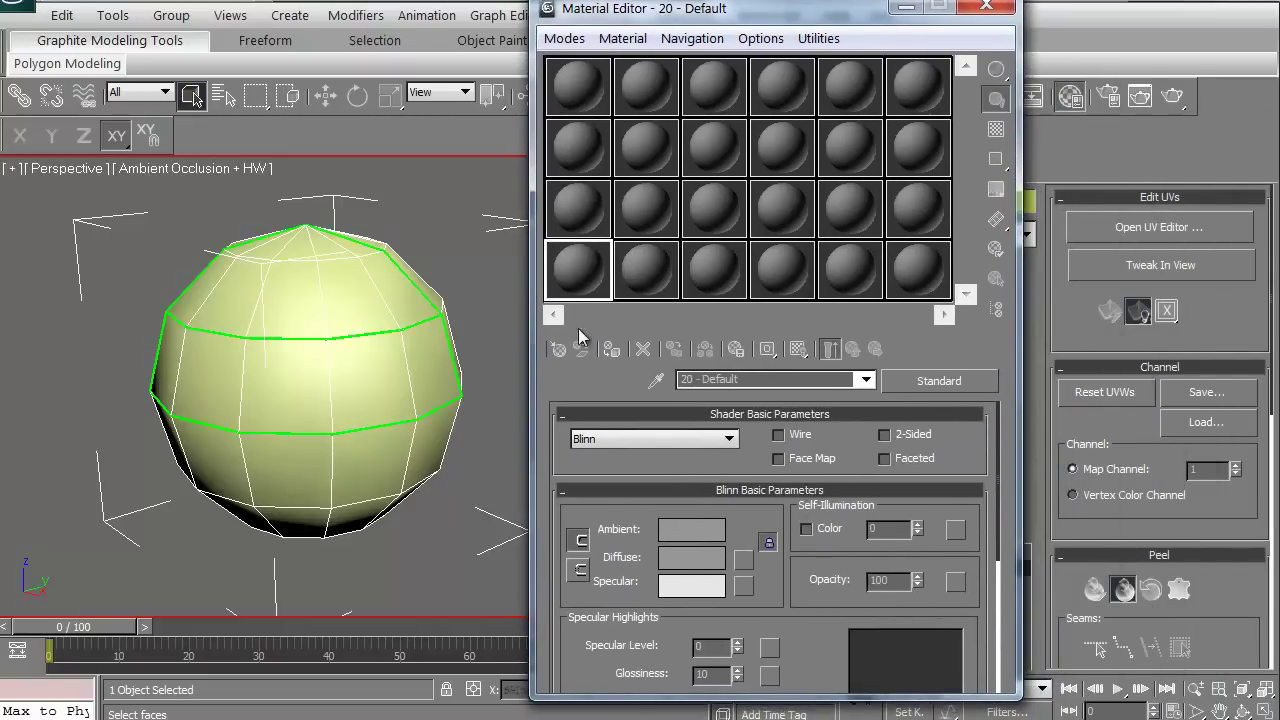
{"action": "left_click_drag", "start_coordinate": [565, 470], "coordinate": [553, 363]}
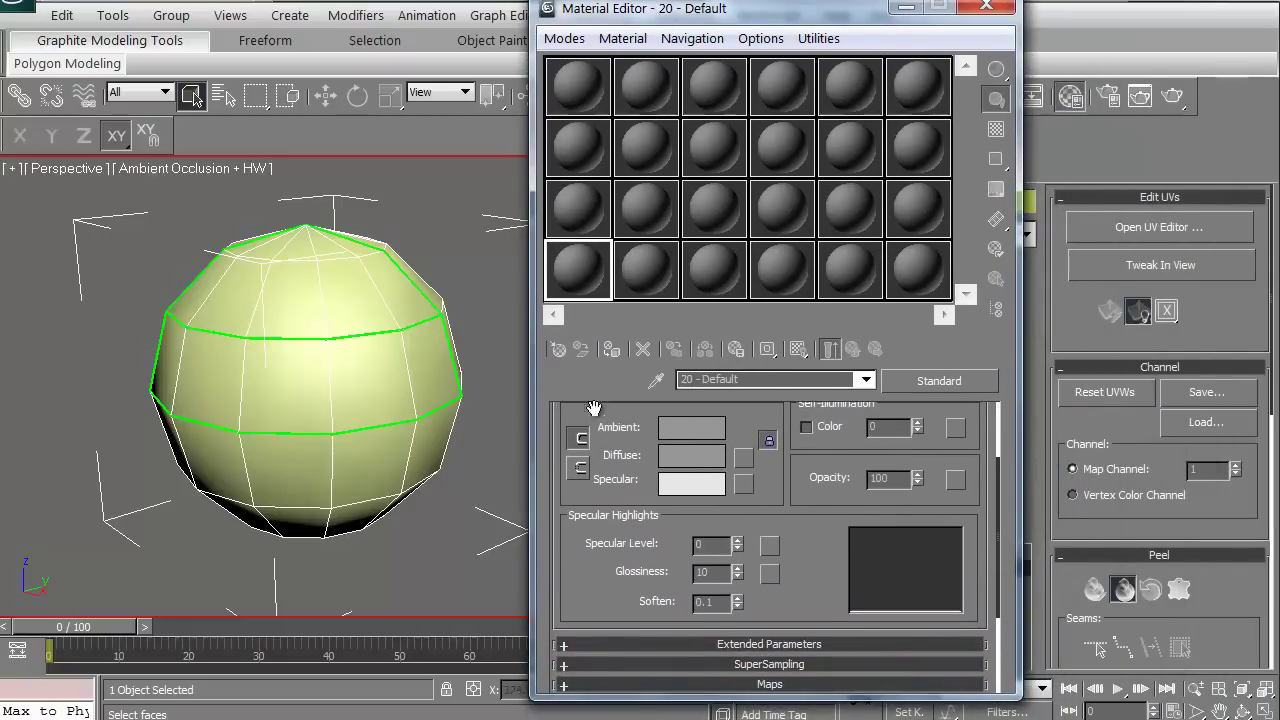
{"action": "left_click", "coordinate": [742, 458]}
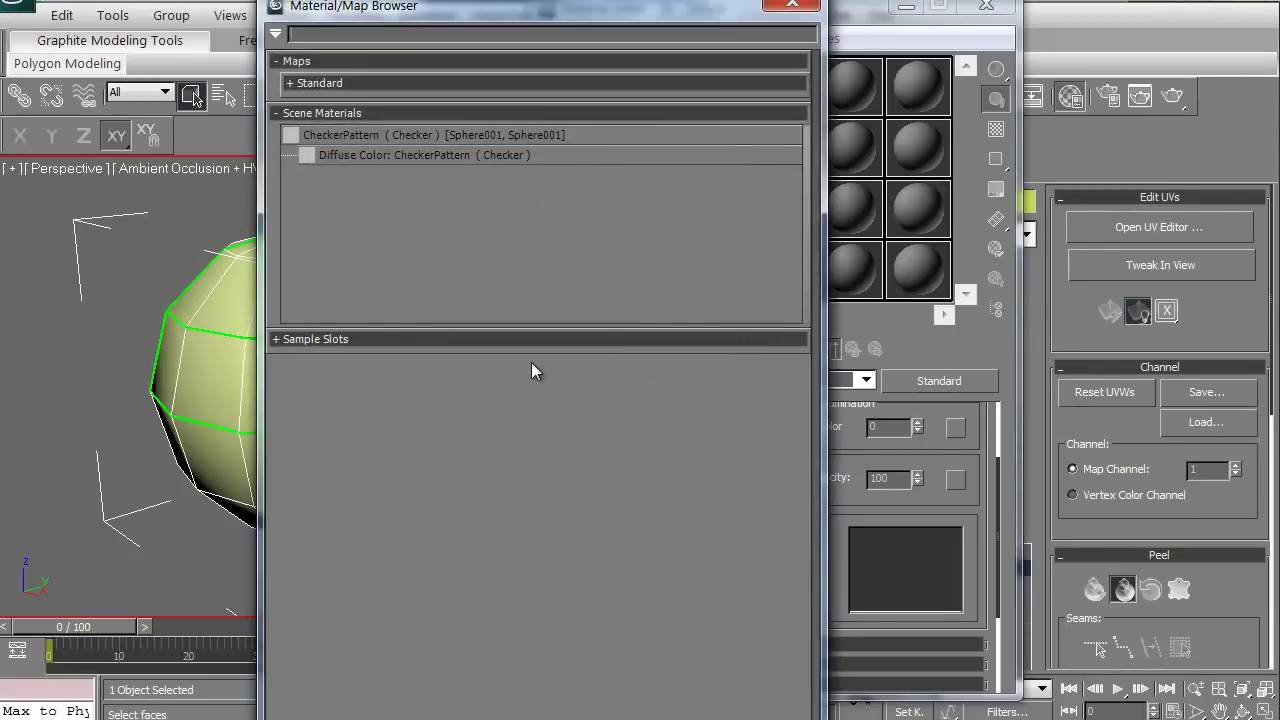
{"action": "left_click", "coordinate": [328, 82]}
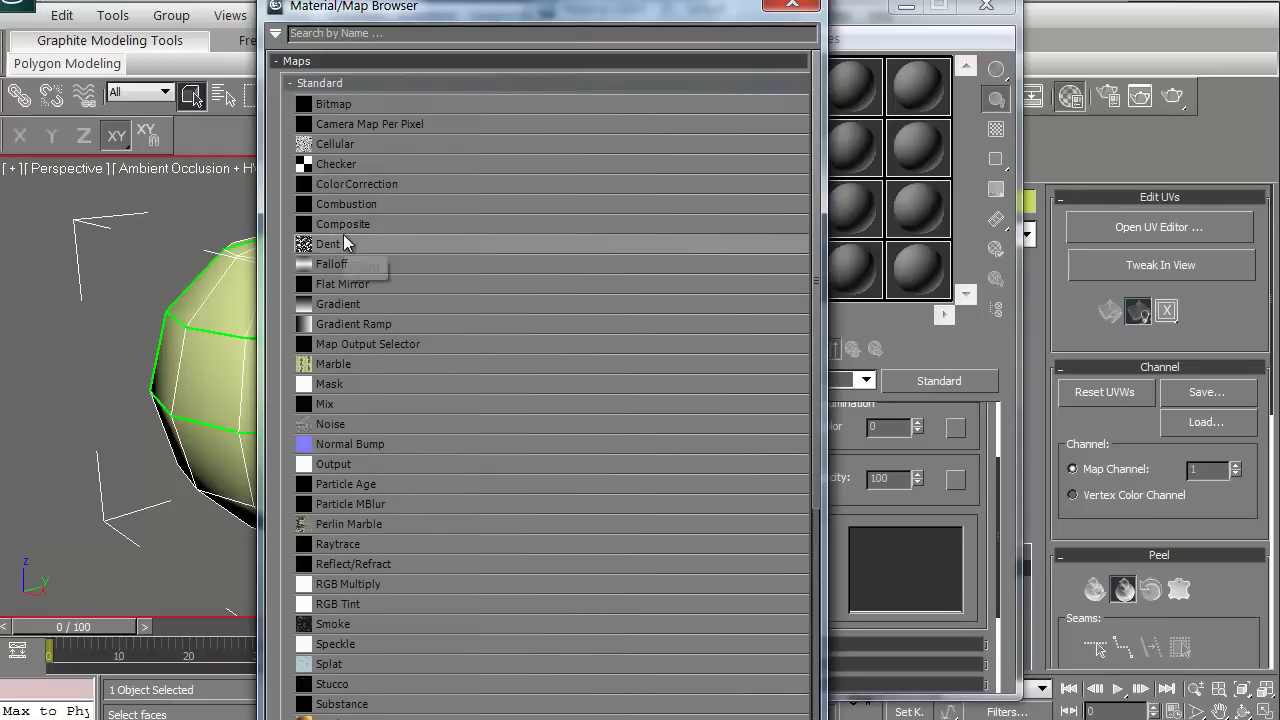
{"action": "left_click", "coordinate": [336, 166]}
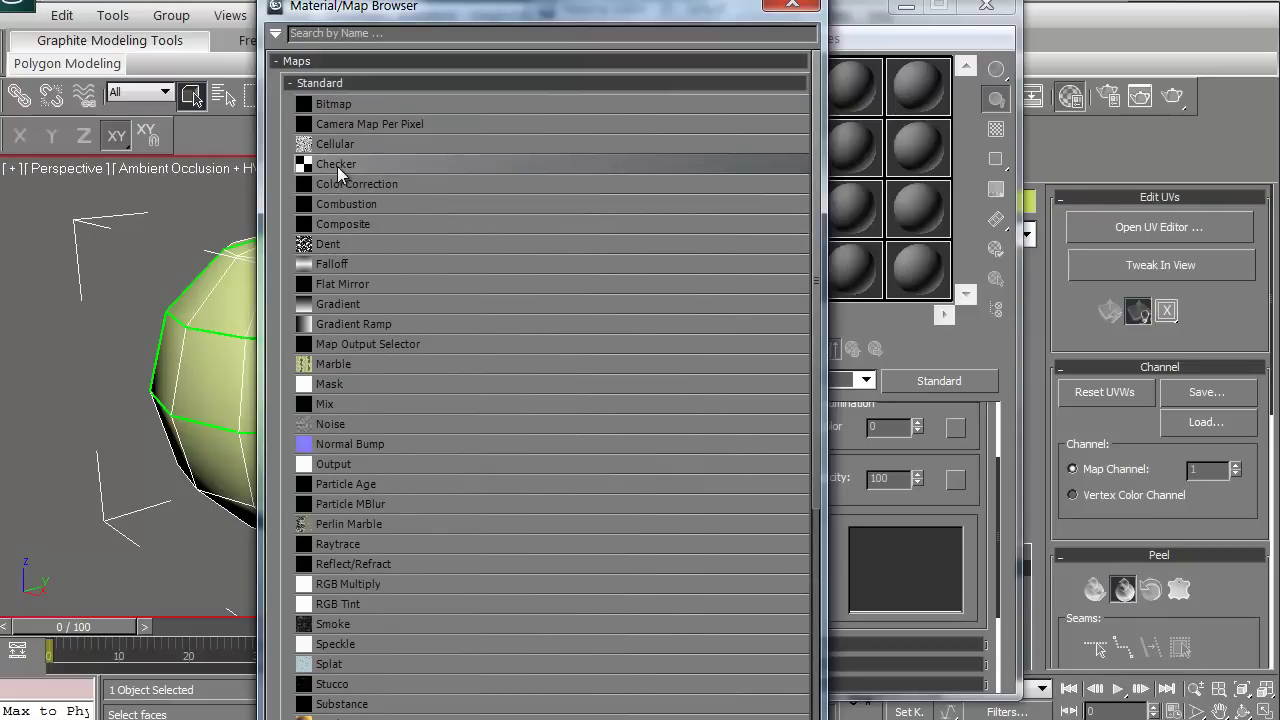
{"action": "left_click", "coordinate": [650, 719]}
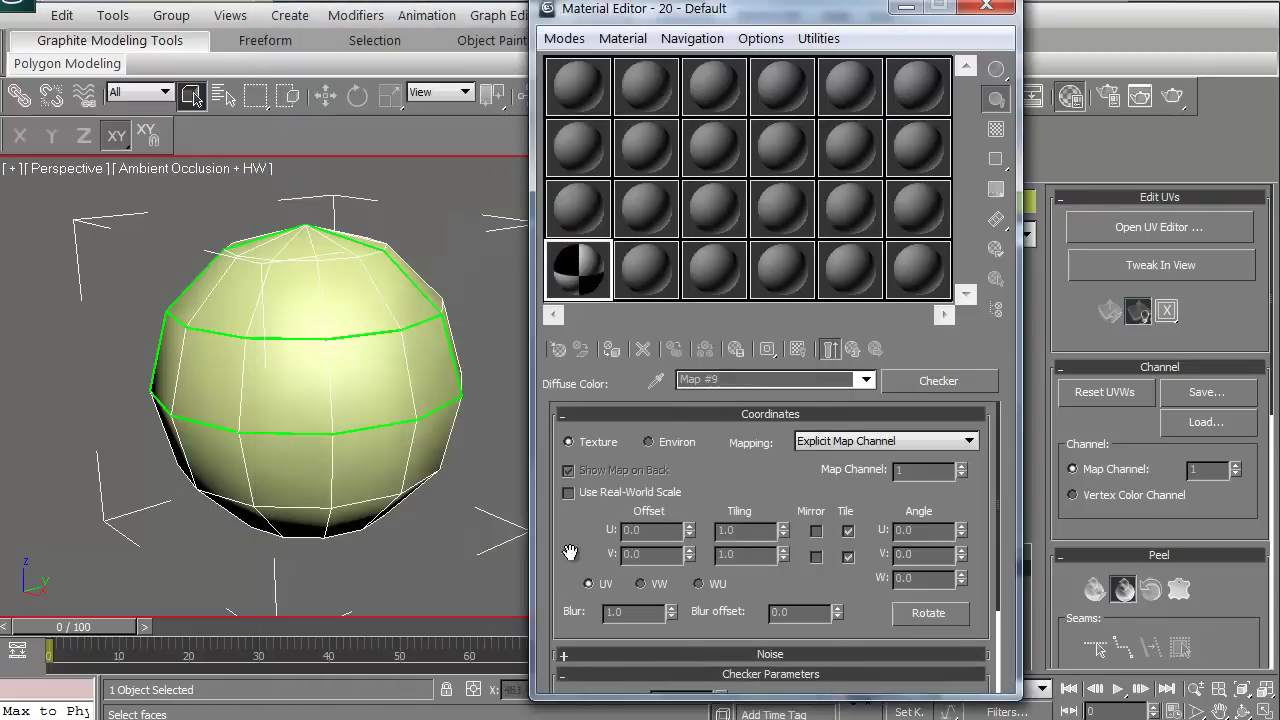
{"action": "left_click_drag", "start_coordinate": [596, 574], "coordinate": [597, 505]}
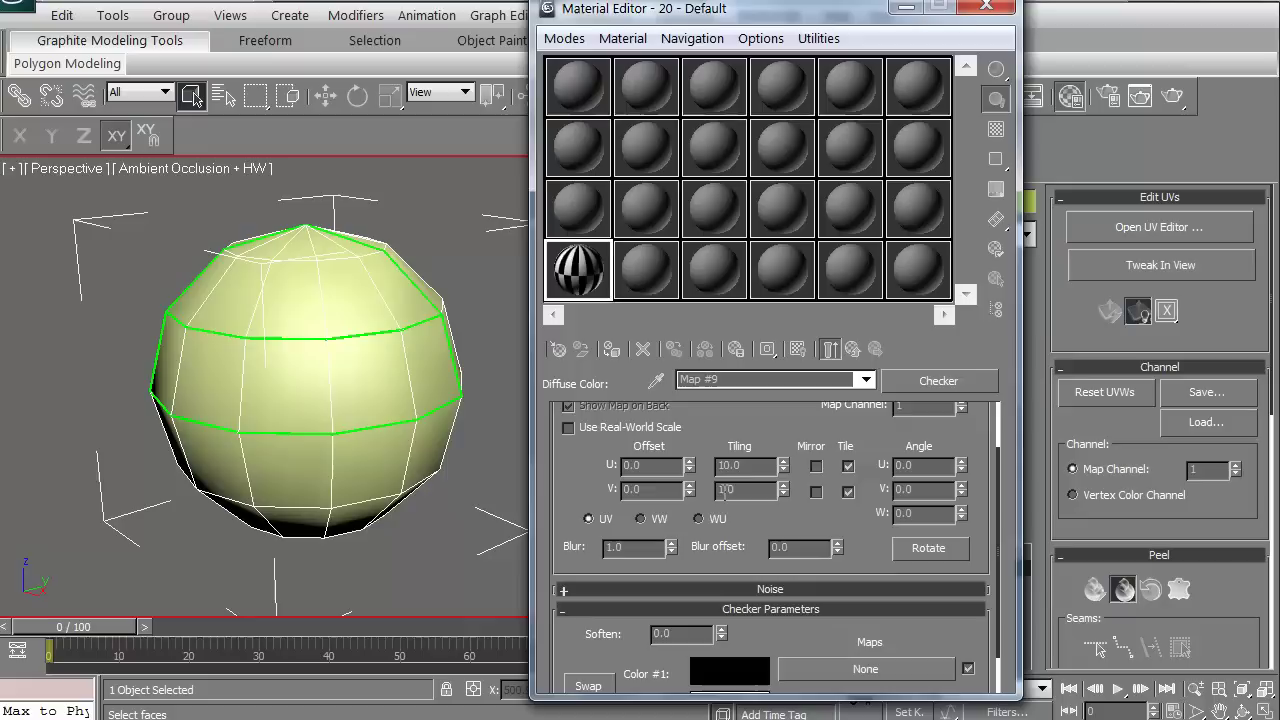
{"action": "key", "text": "Return"}
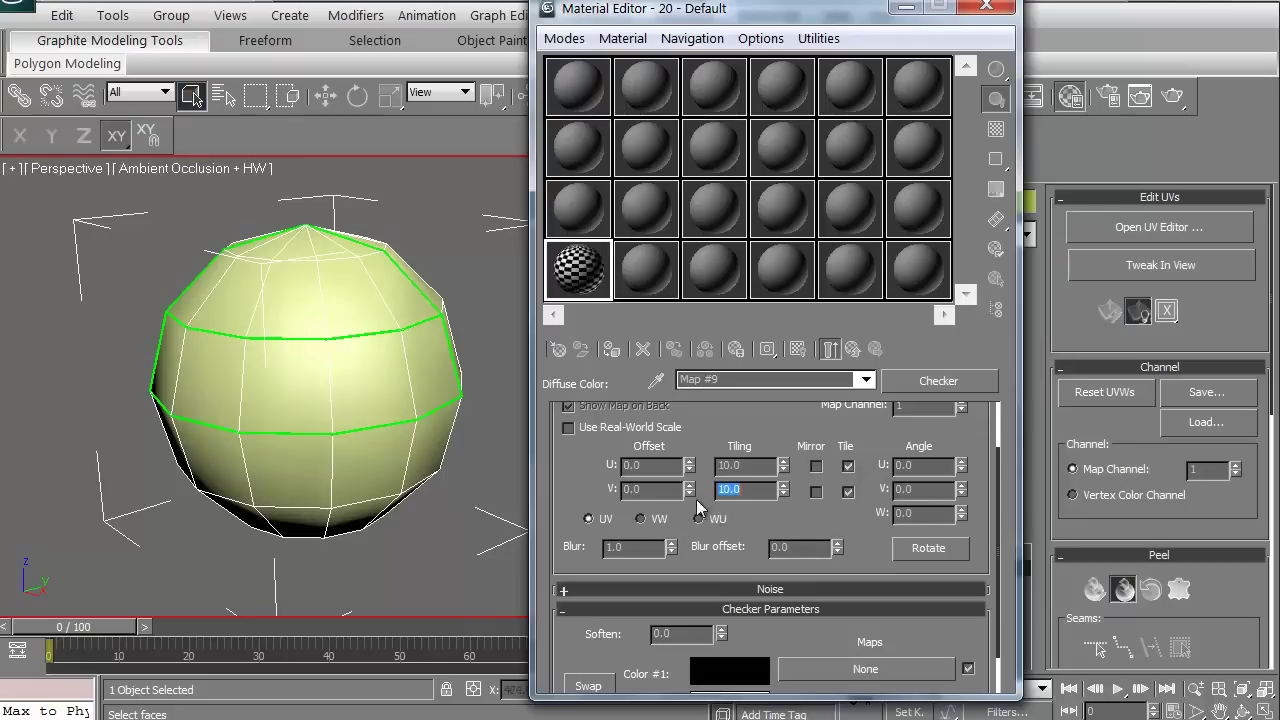
Assign the checker material to the sphere and show its map in the viewport to check the texture around the back
{"action": "left_click", "coordinate": [611, 352]}
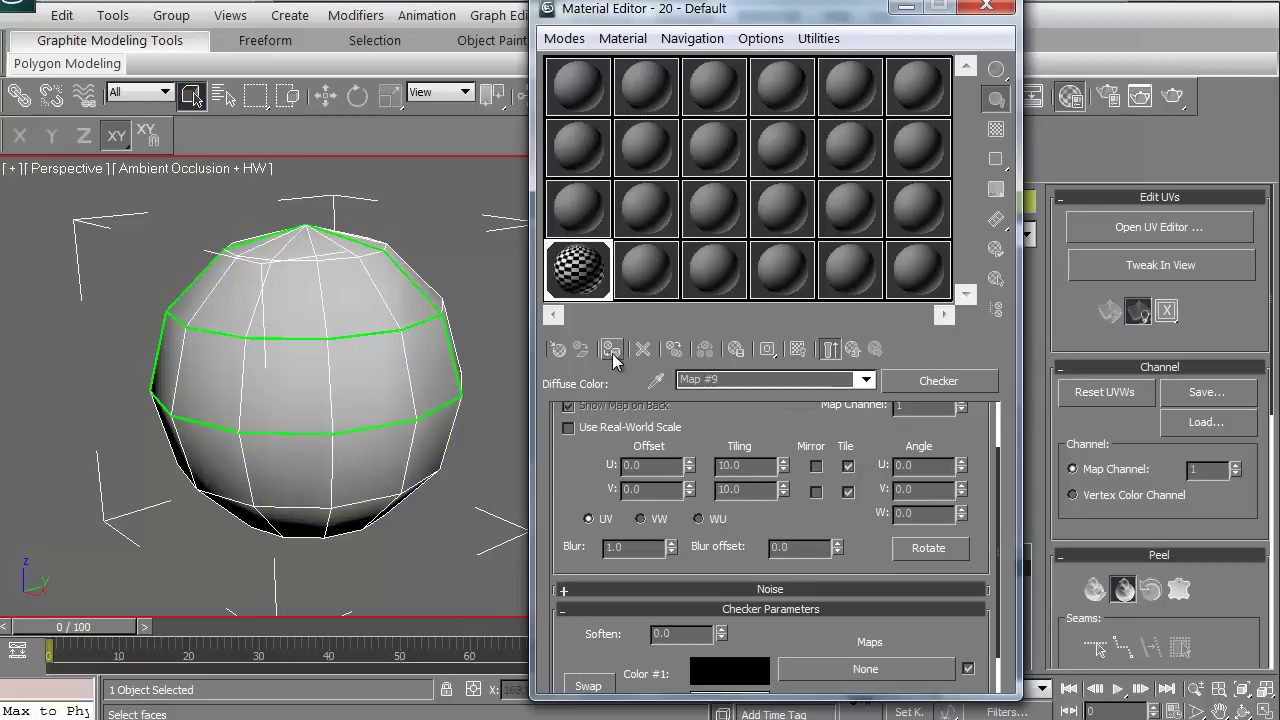
{"action": "left_click", "coordinate": [796, 352]}
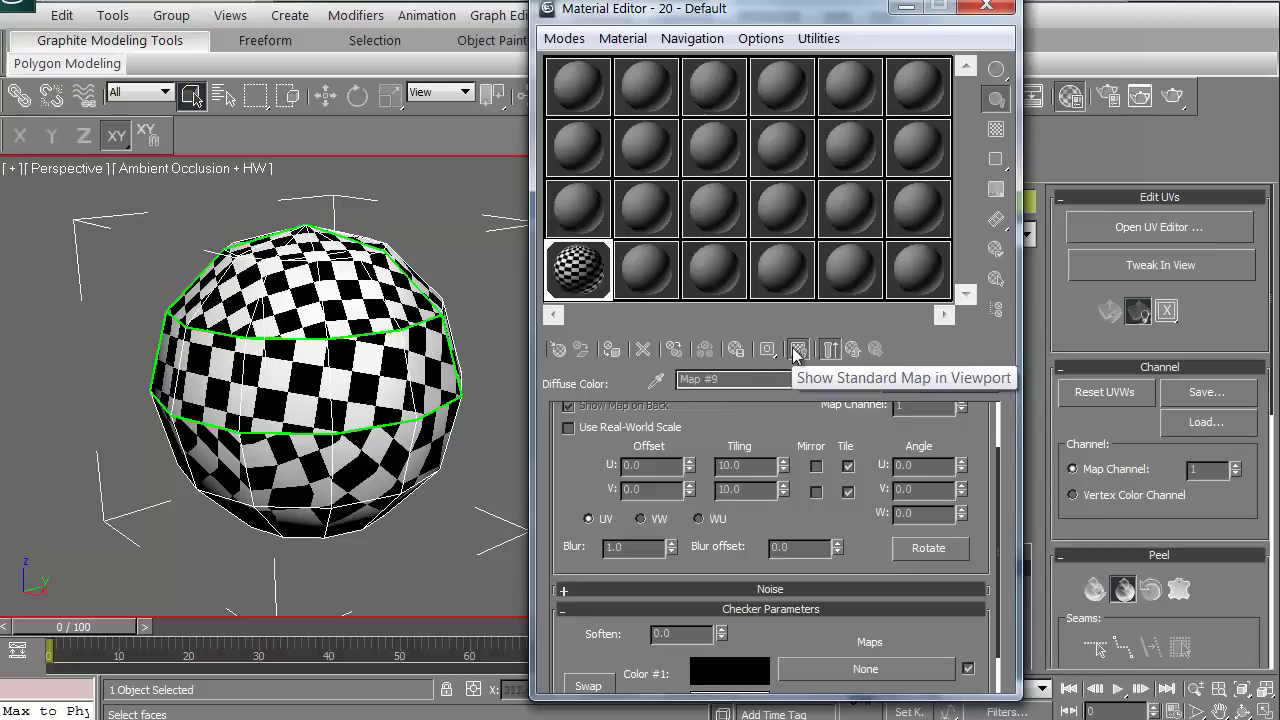
{"action": "left_click", "coordinate": [906, 7]}
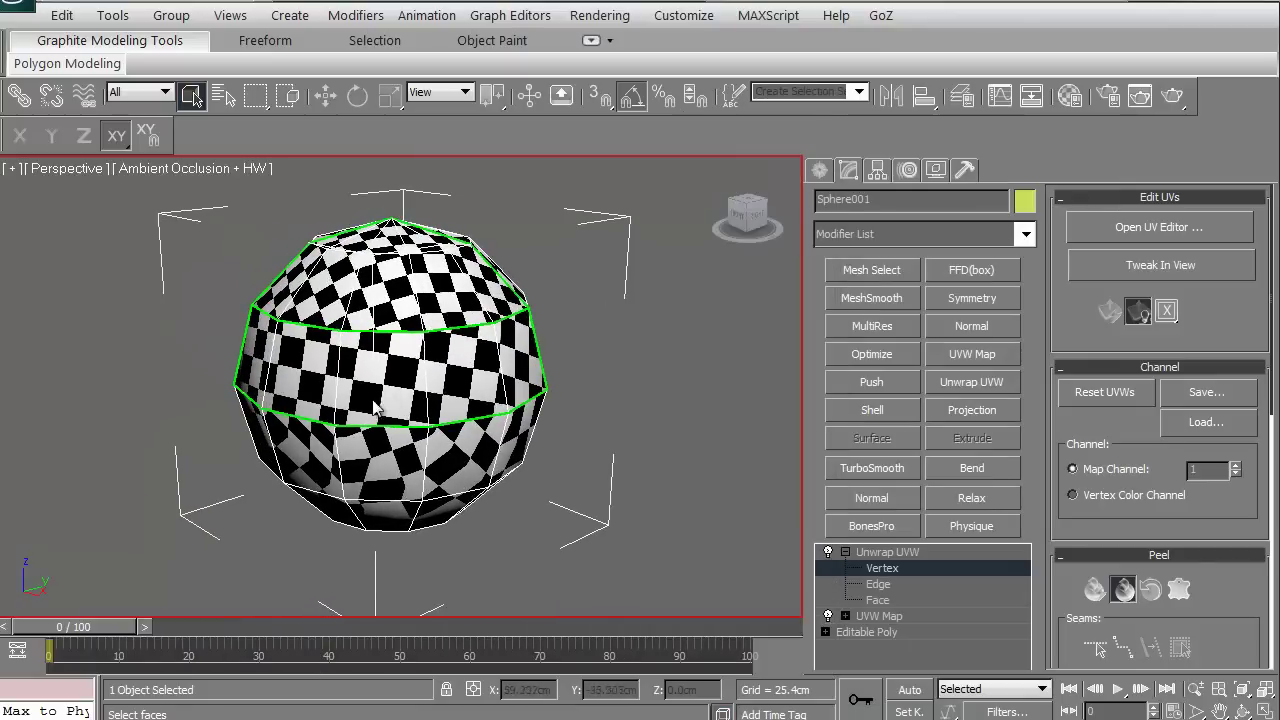
{"action": "middle_click_drag", "start_coordinate": [388, 400], "coordinate": [151, 391], "text": "alt"}
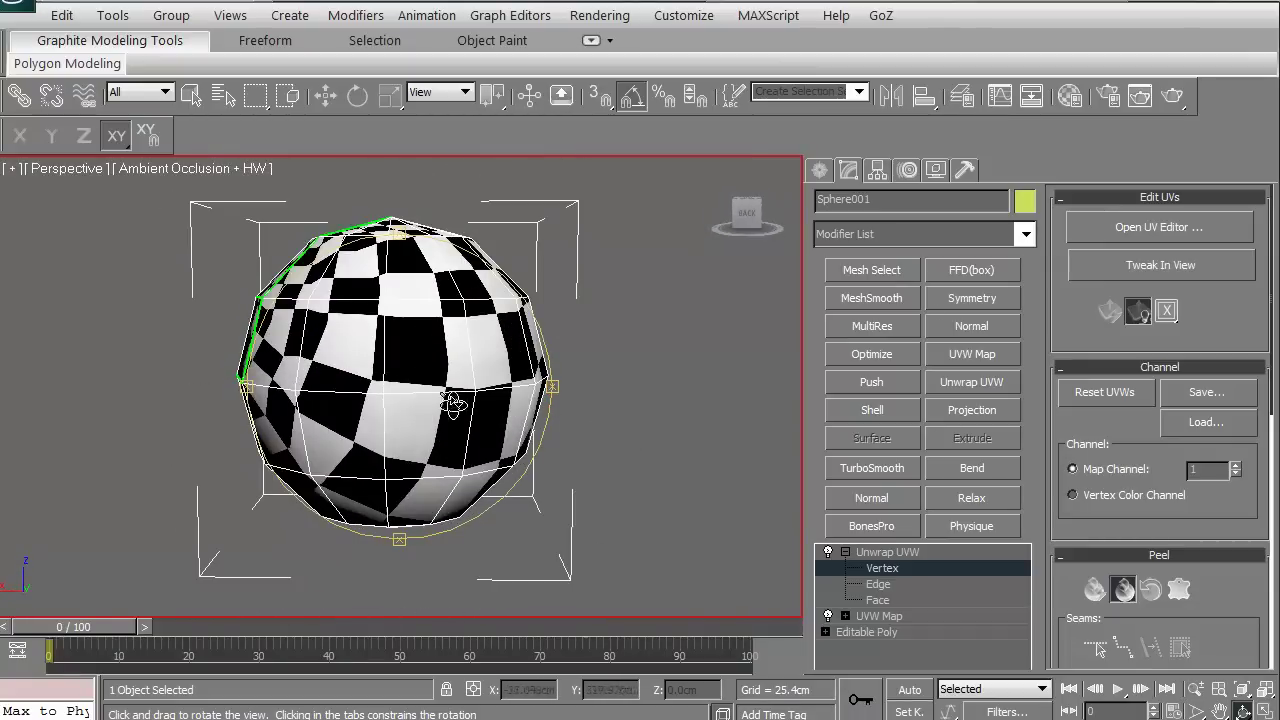
Examine the checker pattern around the sphere's front, sides and top to compare square size and distortion between the shells
{"action": "left_click_drag", "start_coordinate": [276, 449], "coordinate": [585, 462]}
{"action": "middle_click_drag", "start_coordinate": [408, 476], "coordinate": [440, 478], "text": "alt"}
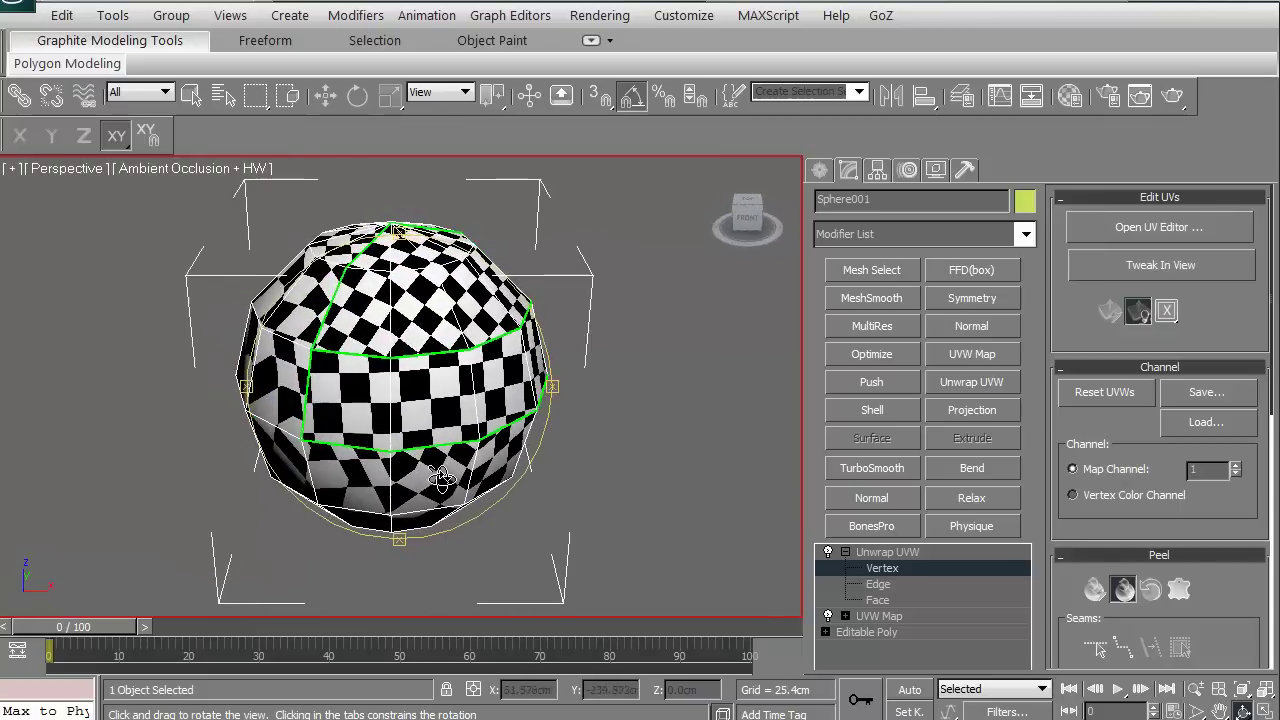
{"action": "middle_click_drag", "start_coordinate": [392, 413], "coordinate": [375, 306], "text": "alt"}
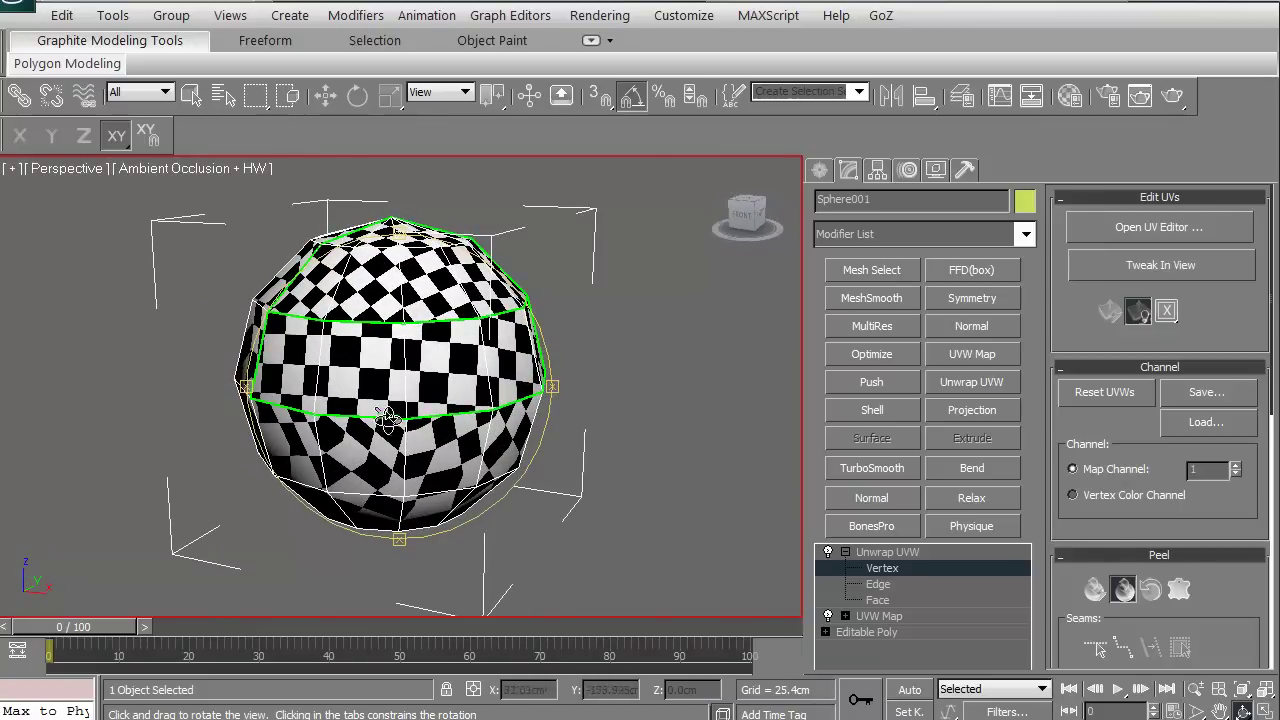
{"action": "middle_click_drag", "start_coordinate": [368, 470], "coordinate": [342, 433], "text": "alt"}
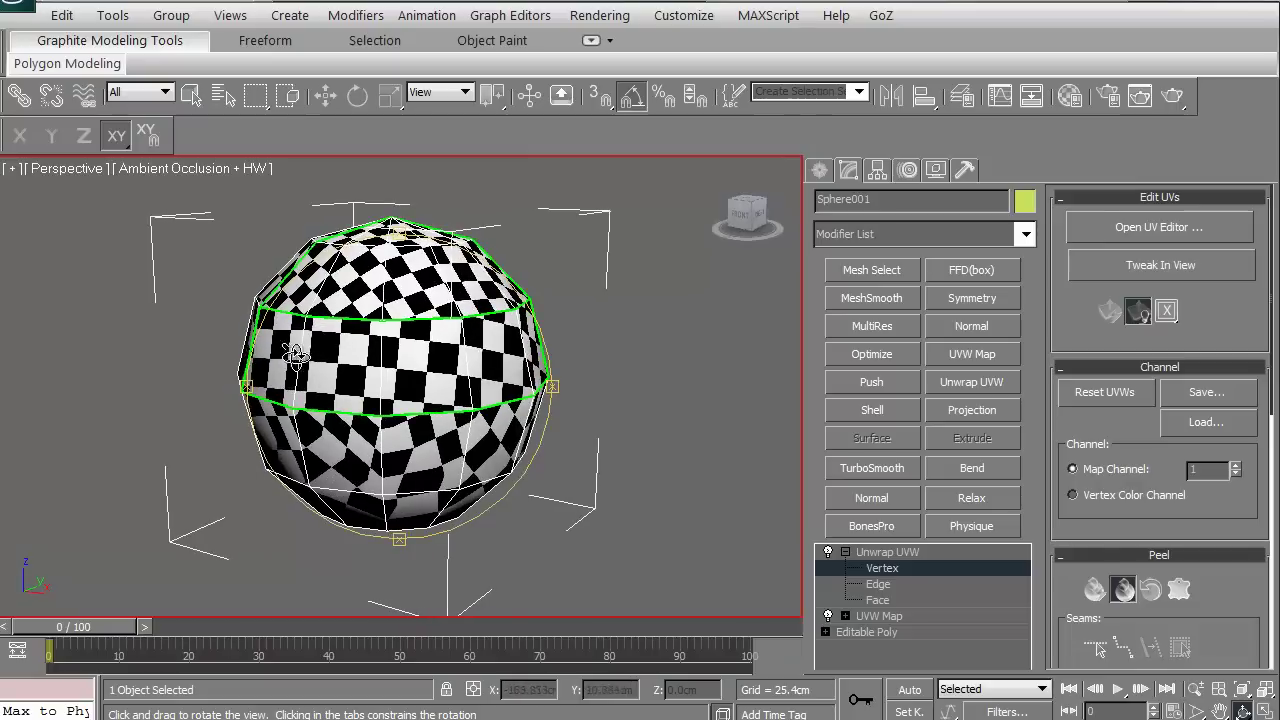
{"action": "middle_click_drag", "start_coordinate": [340, 370], "coordinate": [363, 303], "text": "alt"}
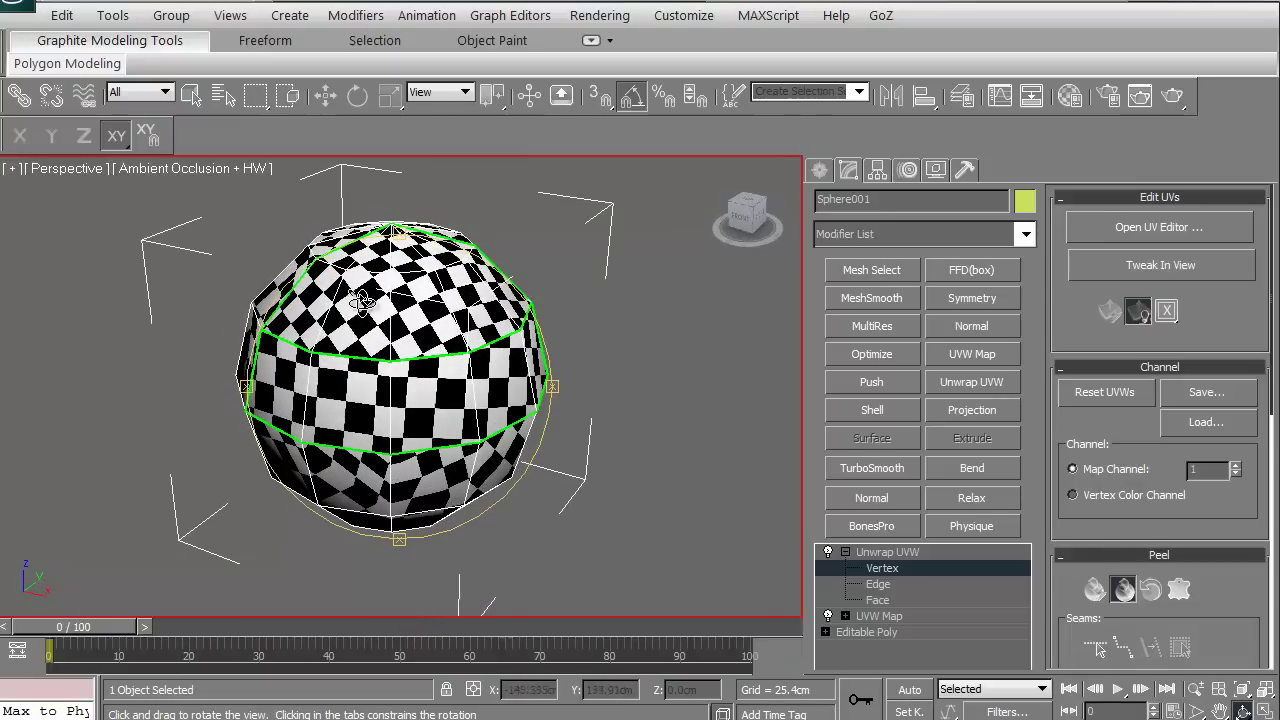
{"action": "mouse_move", "coordinate": [372, 440]}
{"action": "middle_mouse_down", "text": "alt"}
{"action": "mouse_move", "coordinate": [333, 399]}
{"action": "mouse_move", "coordinate": [354, 434]}
{"action": "middle_mouse_up", "text": "alt"}
{"action": "scroll", "coordinate": [354, 434], "scroll_direction": "up", "scroll_amount": 3}
{"action": "left_click_drag", "start_coordinate": [354, 434], "coordinate": [374, 446]}
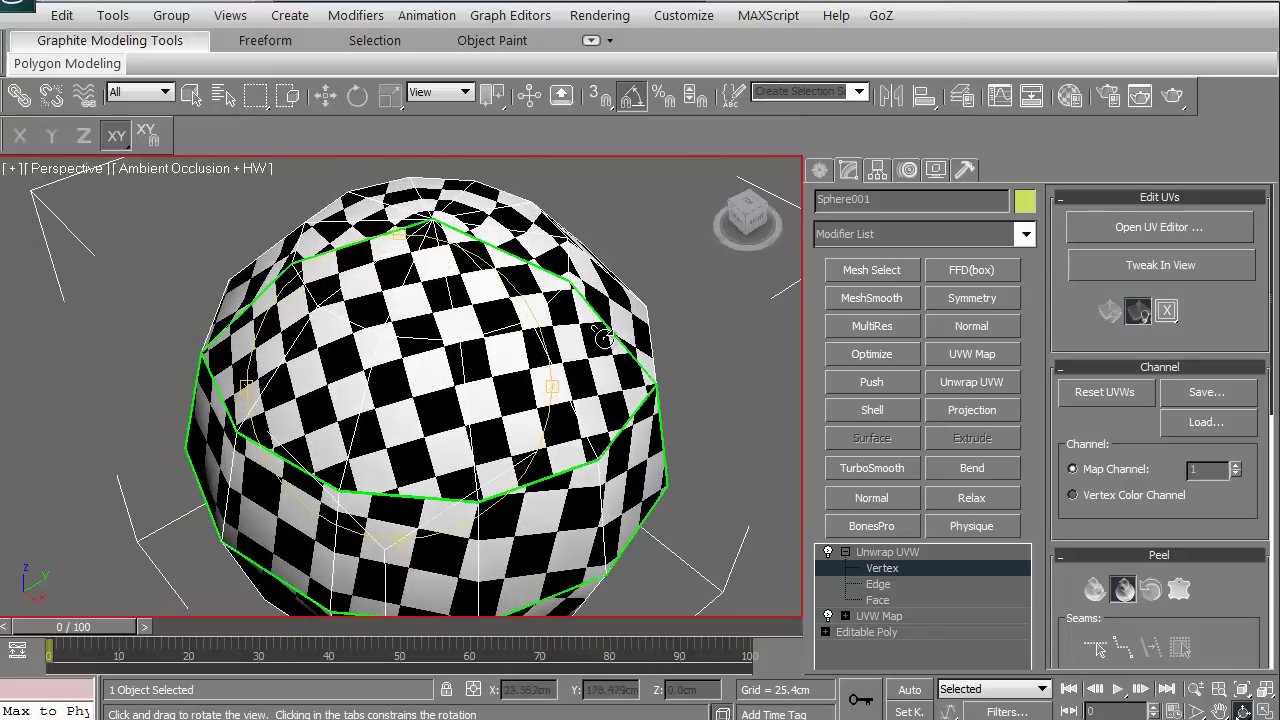
{"action": "left_click_drag", "start_coordinate": [305, 387], "coordinate": [363, 362]}
{"action": "scroll", "coordinate": [363, 362], "scroll_direction": "down", "scroll_amount": 3}
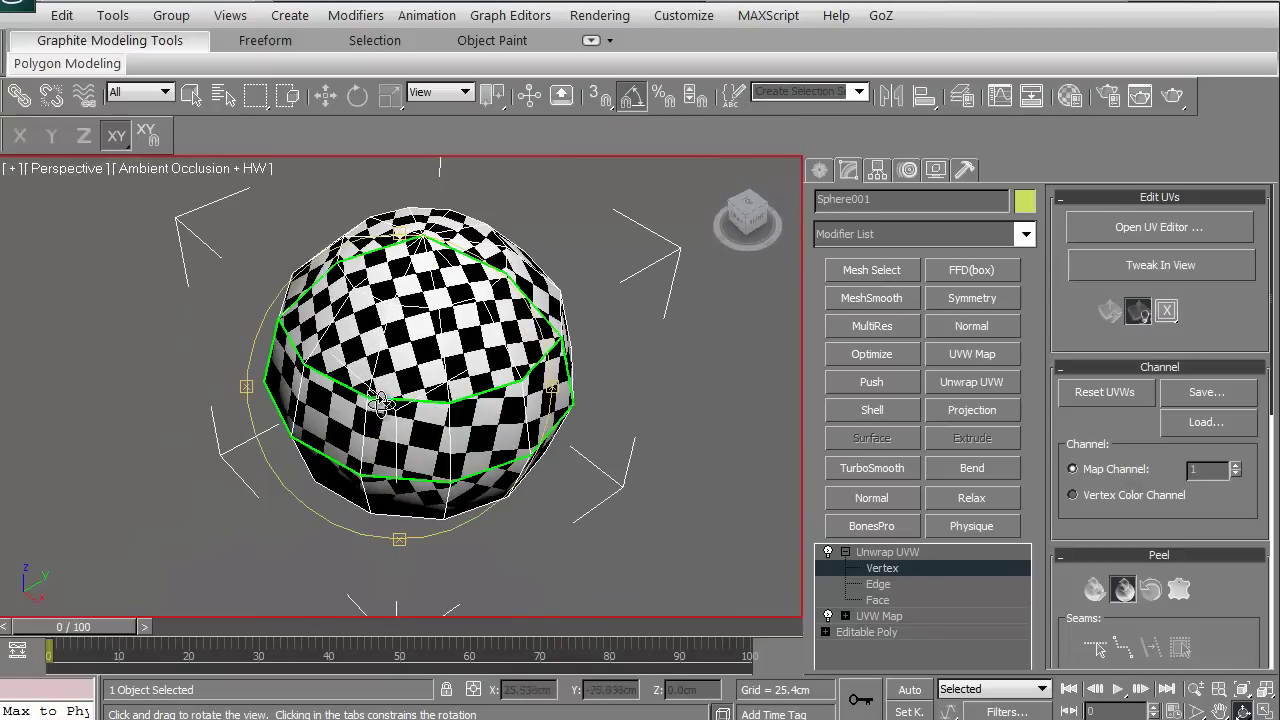
{"action": "left_click_drag", "start_coordinate": [383, 405], "coordinate": [400, 368]}
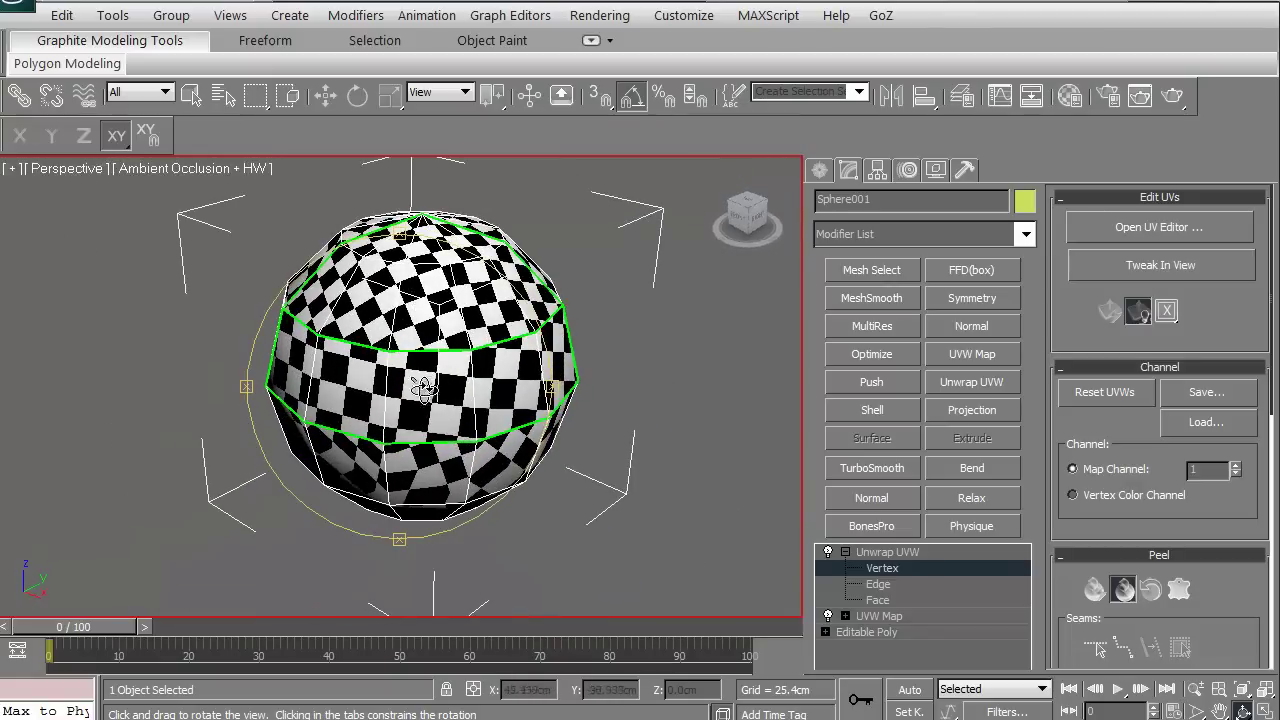
Select the fan-shaped shell in the UV editor and scale it down about its centre
{"action": "key", "text": "ctrl+e"}
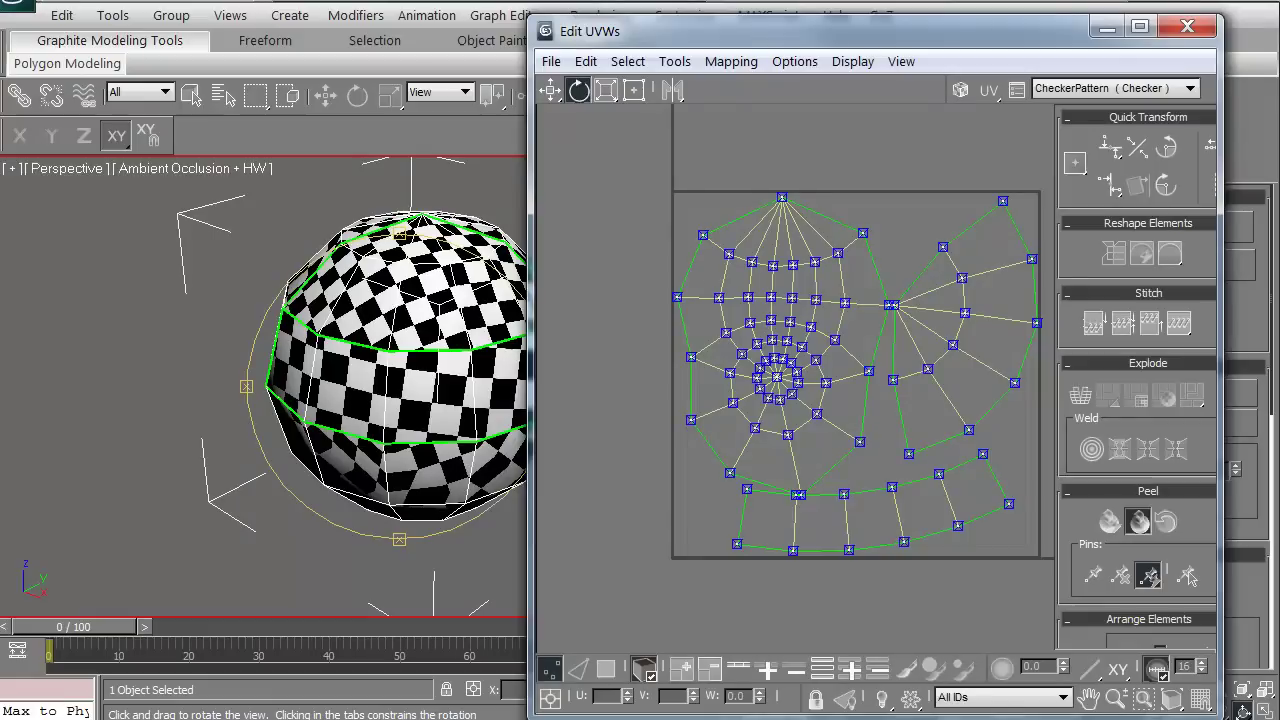
{"action": "middle_click_drag", "start_coordinate": [752, 404], "coordinate": [664, 421]}
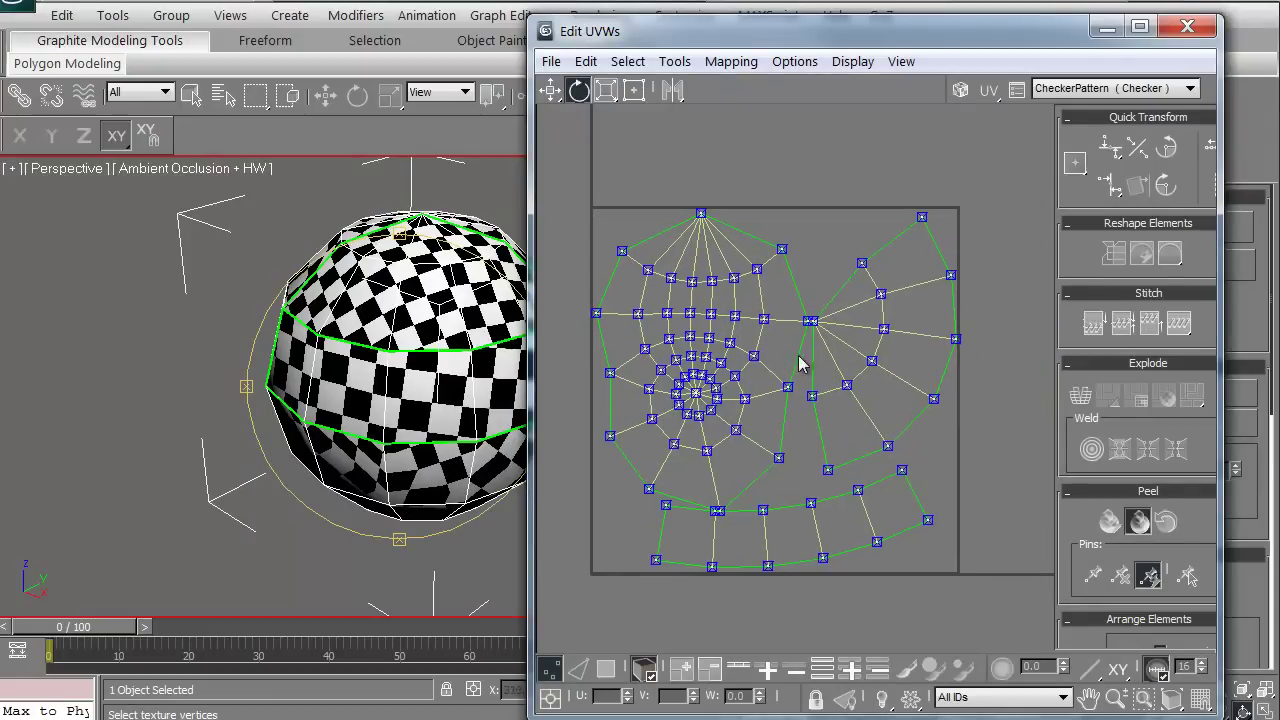
{"action": "left_click", "coordinate": [879, 275]}
{"action": "middle_click_drag", "start_coordinate": [851, 317], "coordinate": [811, 317]}
{"action": "scroll", "coordinate": [811, 317], "scroll_direction": "up", "scroll_amount": 2}
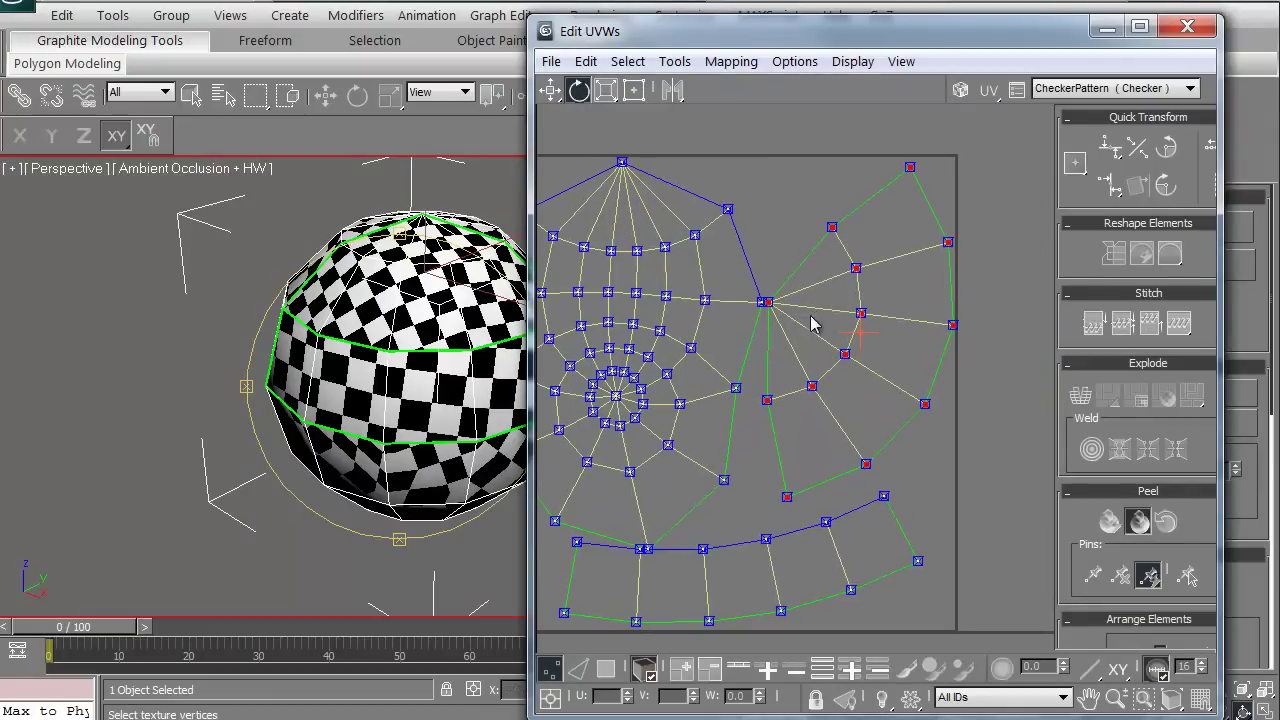
{"action": "middle_click_drag", "start_coordinate": [405, 310], "coordinate": [352, 400], "text": "alt"}
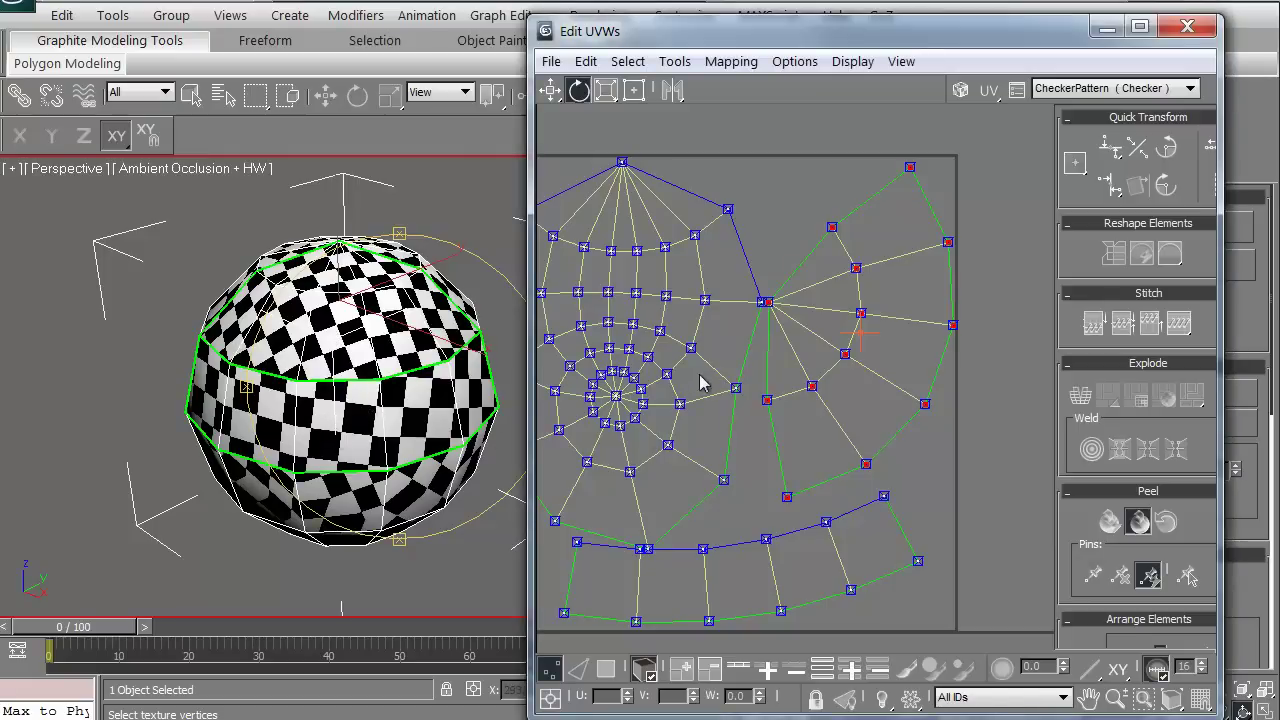
{"action": "left_click", "coordinate": [606, 92]}
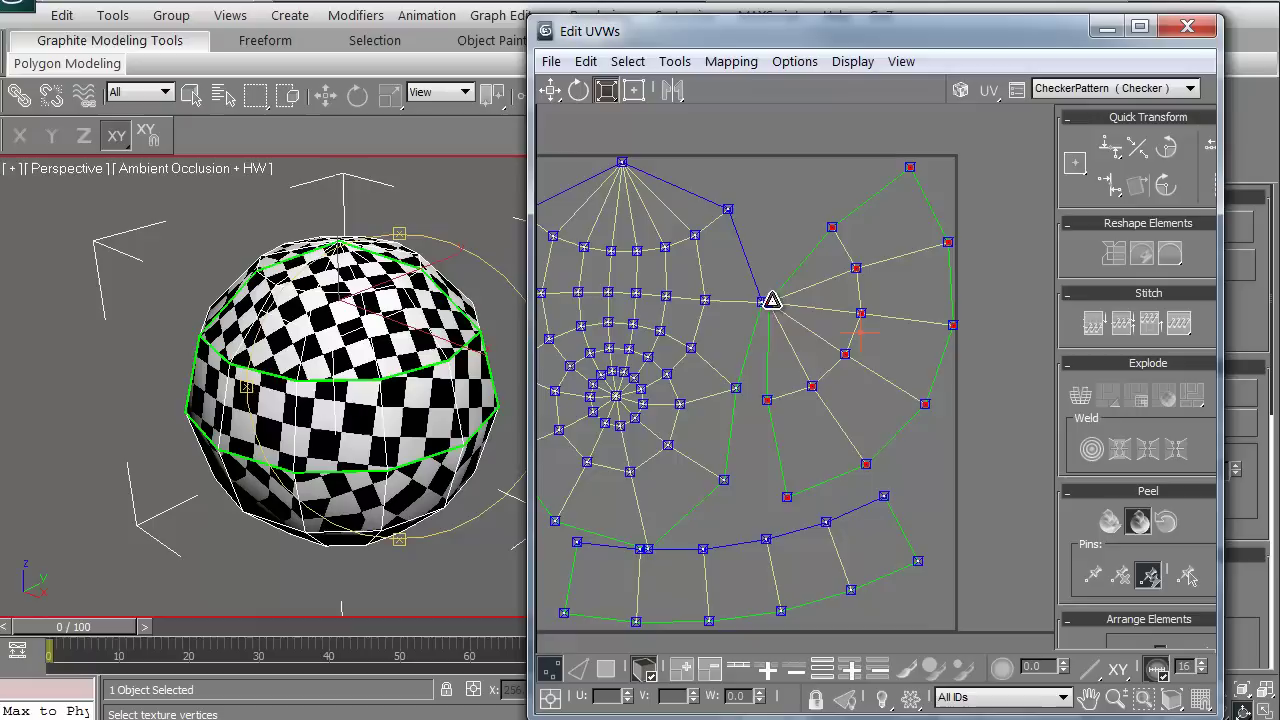
{"action": "left_click_drag", "start_coordinate": [767, 297], "coordinate": [759, 351]}
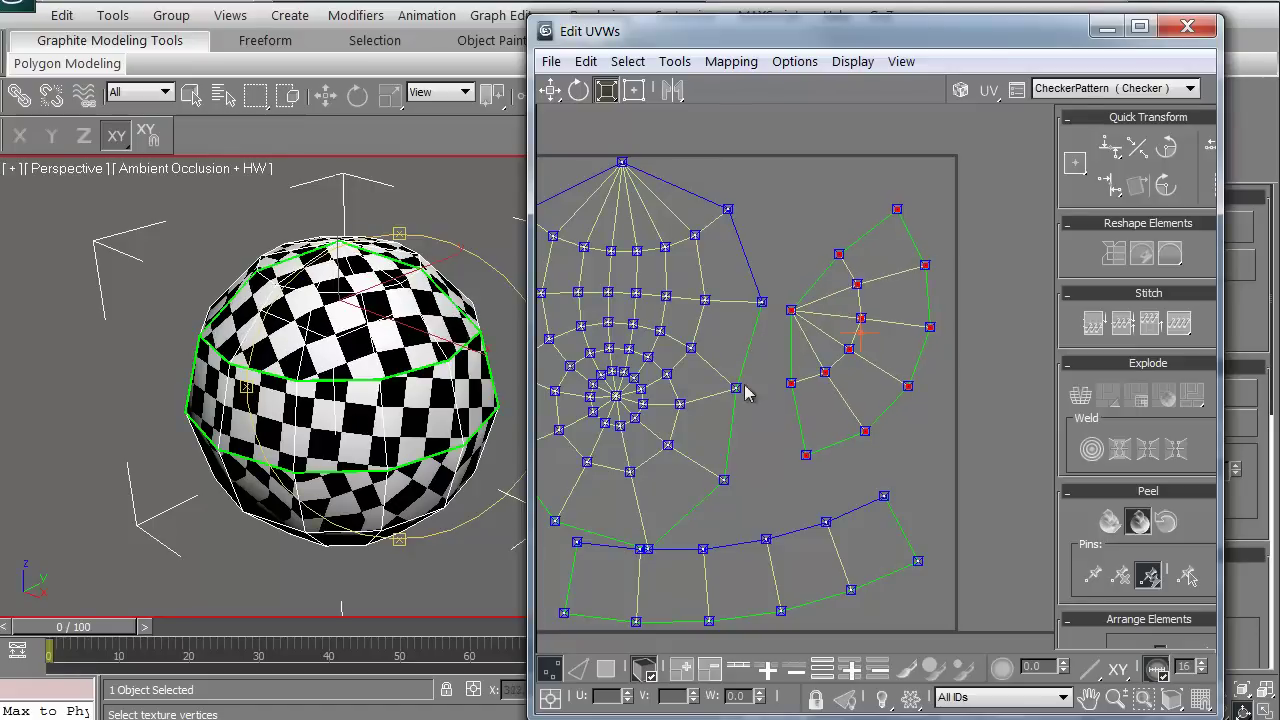
Select the large shell in the UV editor and compare its layout with the checker on the sphere's back, then deselect it
{"action": "middle_click_drag", "start_coordinate": [312, 444], "coordinate": [457, 463], "text": "alt"}
{"action": "middle_click_drag", "start_coordinate": [571, 363], "coordinate": [728, 368]}
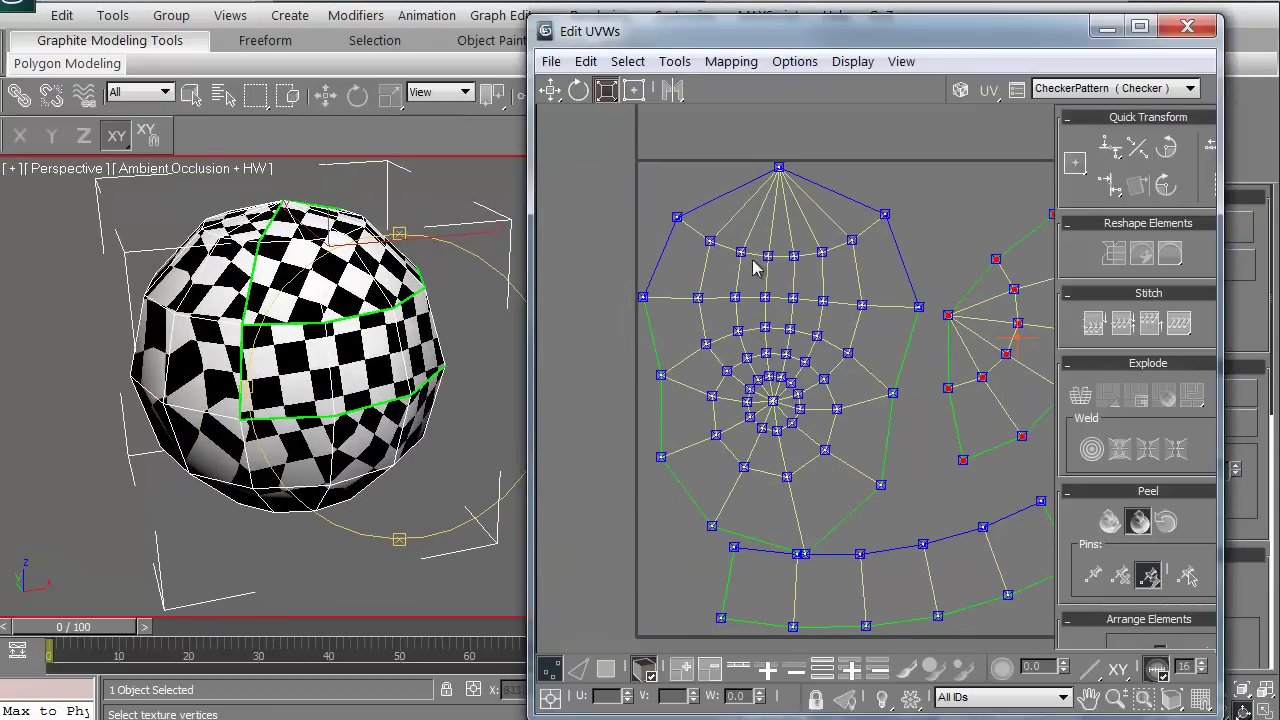
{"action": "left_click", "coordinate": [778, 166]}
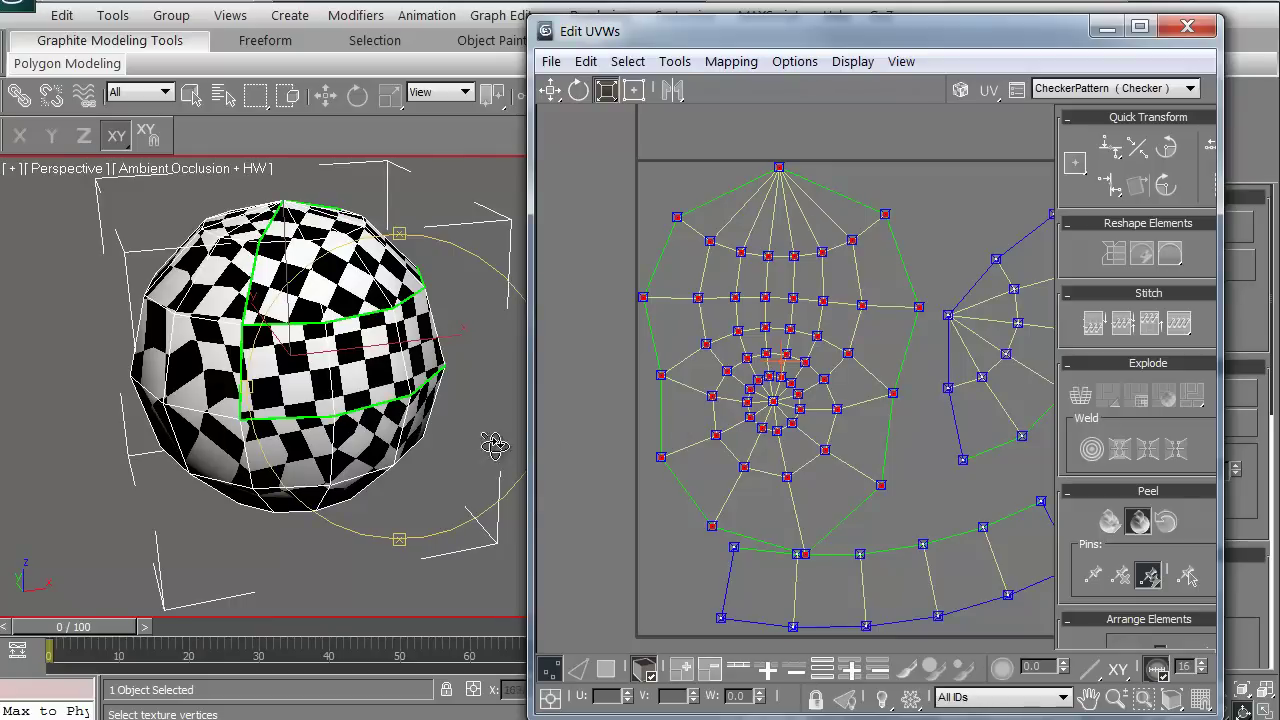
{"action": "middle_click_drag", "start_coordinate": [491, 446], "coordinate": [700, 366], "text": "alt"}
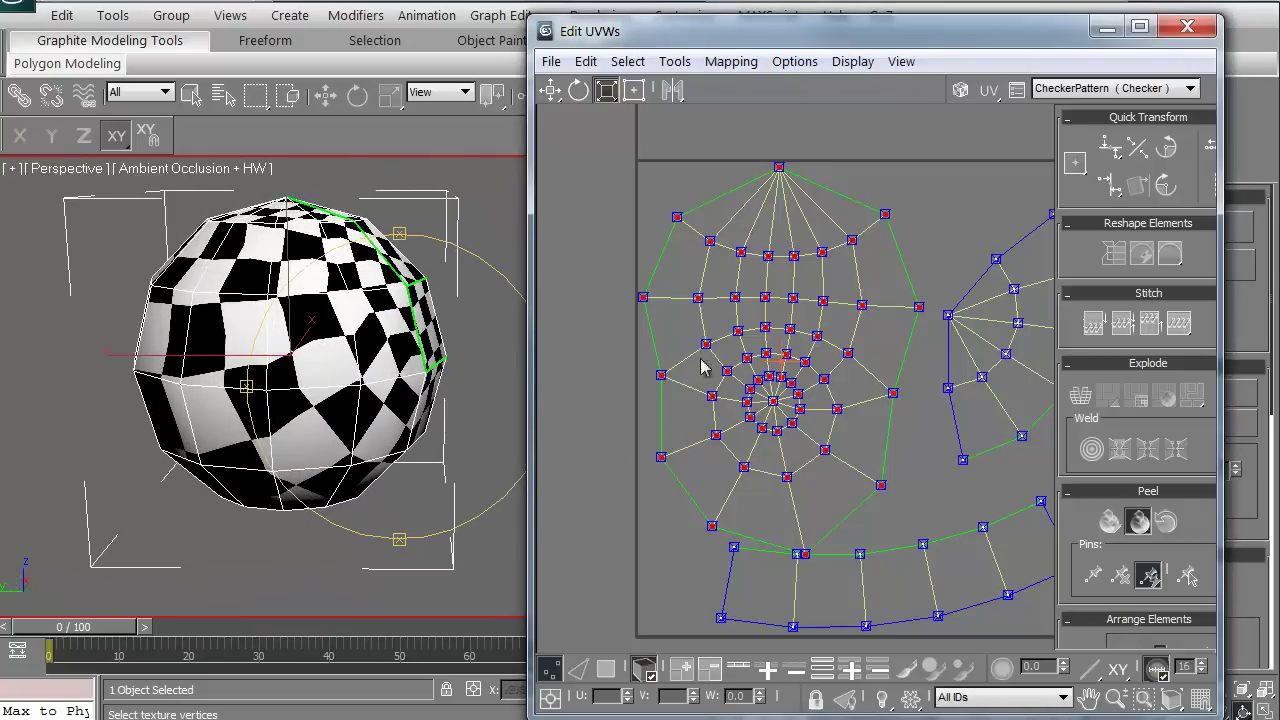
{"action": "middle_click_drag", "start_coordinate": [702, 450], "coordinate": [710, 413]}
{"action": "scroll", "coordinate": [753, 442], "scroll_direction": "down", "scroll_amount": 1}
{"action": "scroll", "coordinate": [708, 410], "scroll_direction": "up", "scroll_amount": 1}
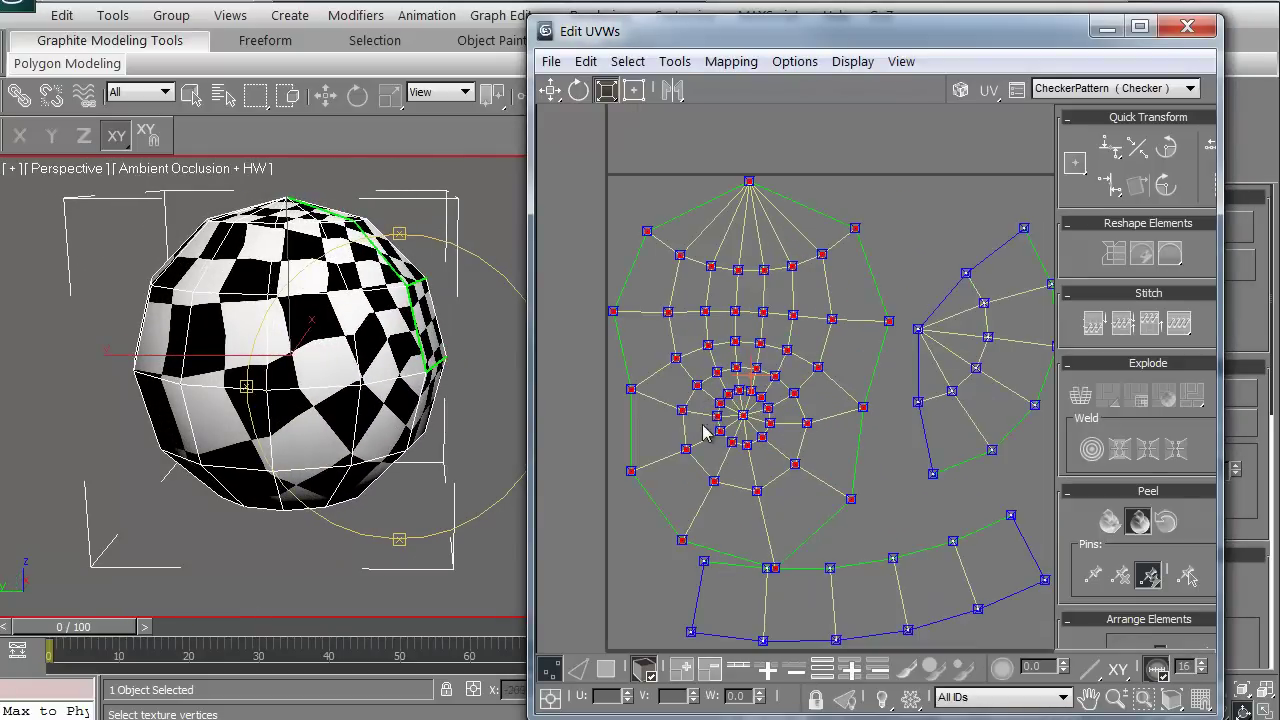
{"action": "left_click", "coordinate": [581, 427]}
{"action": "middle_click_drag", "start_coordinate": [650, 508], "coordinate": [628, 442]}
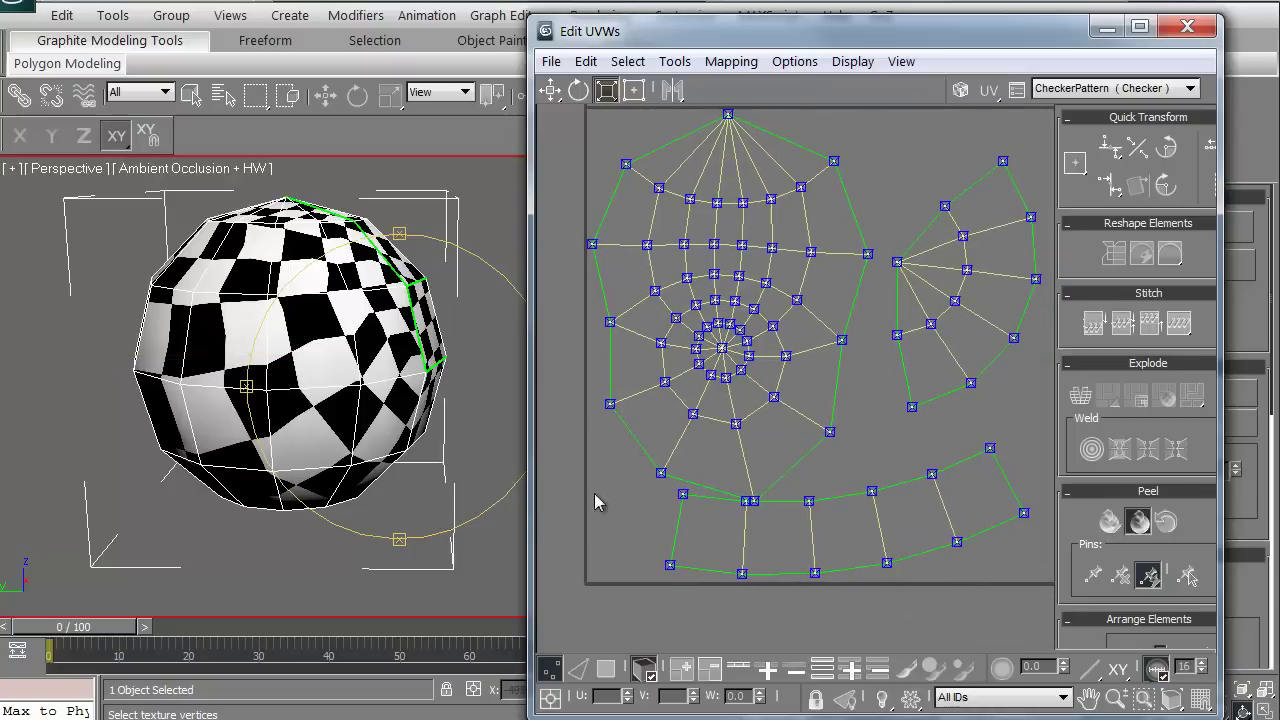
Turn off element selection, move the large shell's lowest vertex up slightly off the strip shell, and close the UV editor
{"action": "left_click", "coordinate": [645, 669]}
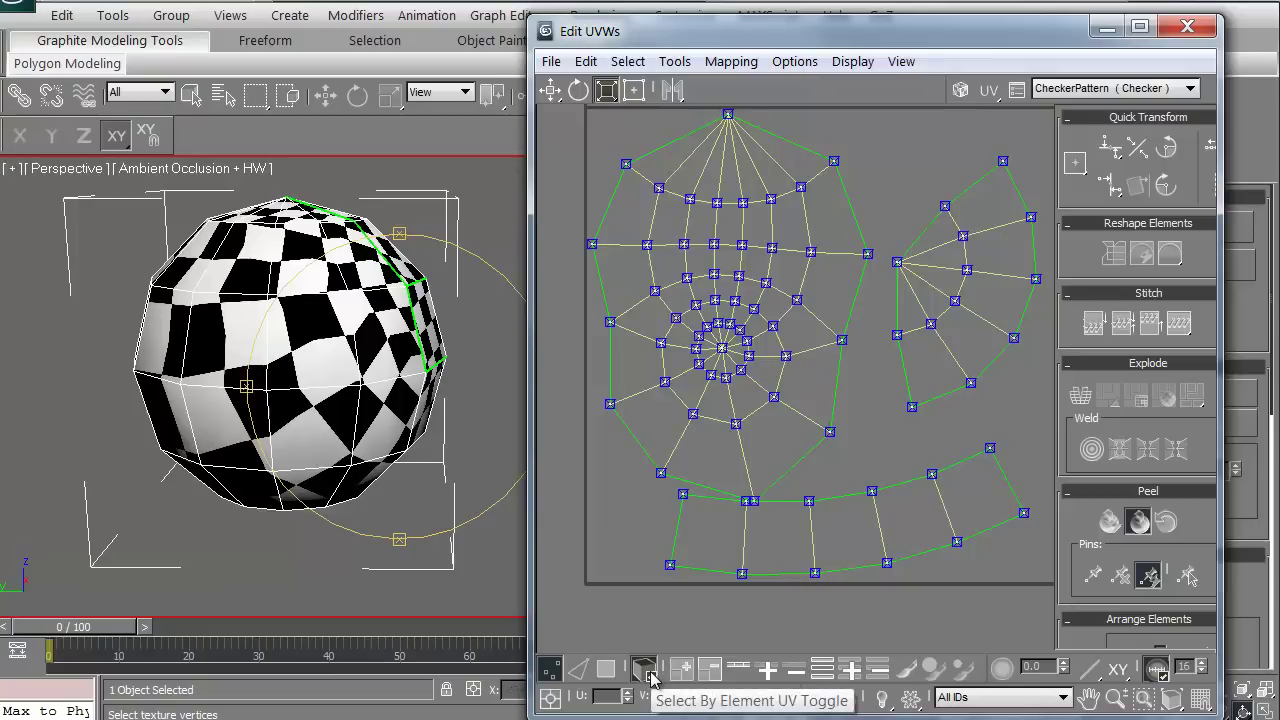
{"action": "left_click", "coordinate": [749, 501]}
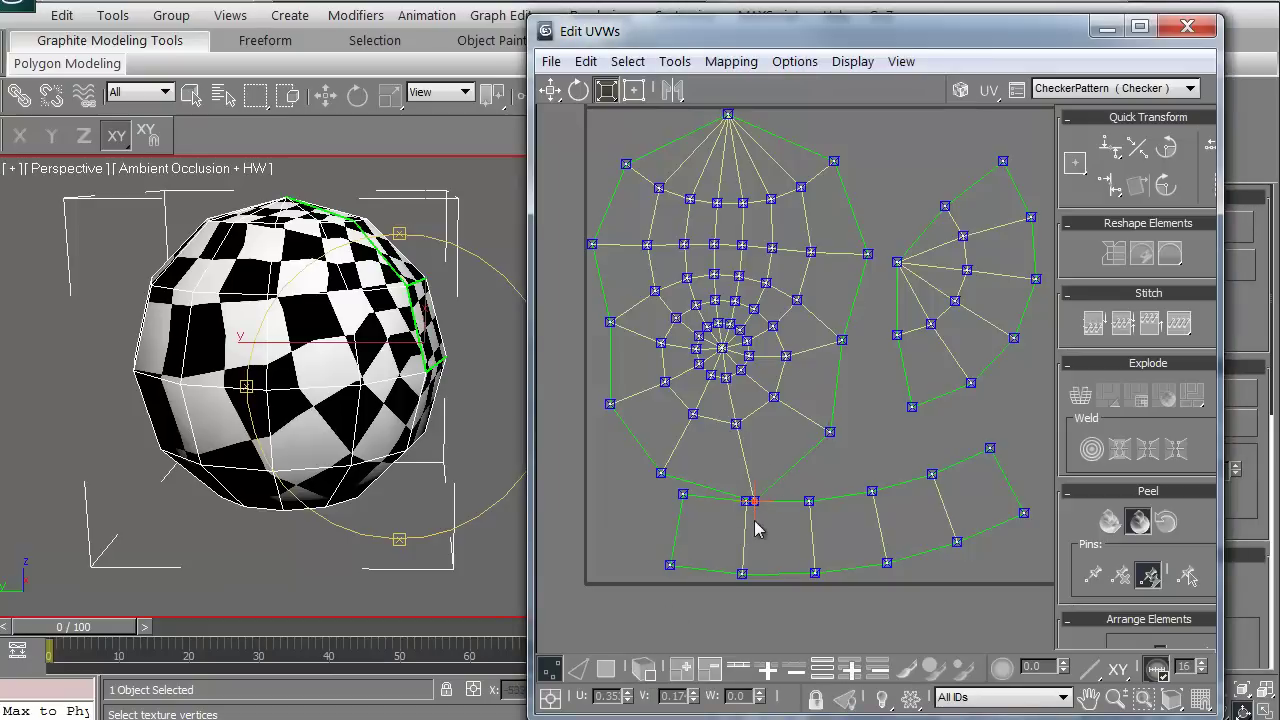
{"action": "left_click", "coordinate": [554, 95]}
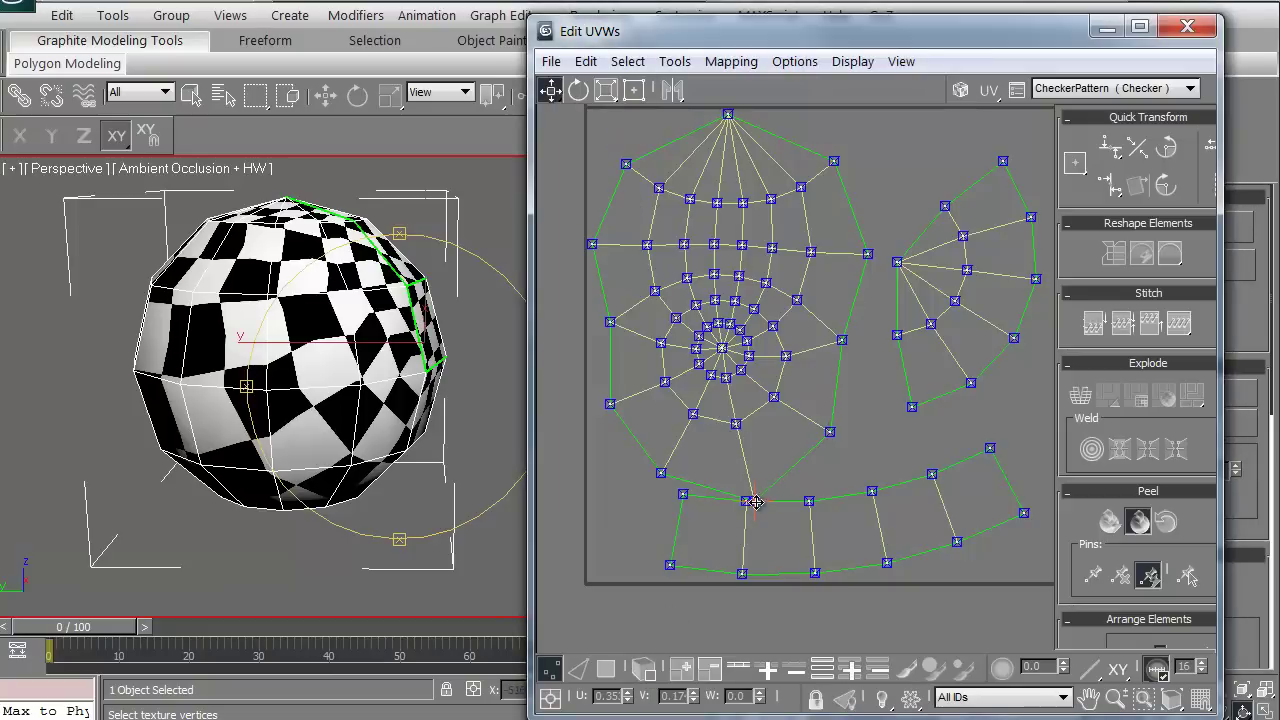
{"action": "mouse_move", "coordinate": [756, 502]}
{"action": "left_mouse_down"}
{"action": "mouse_move", "coordinate": [745, 475]}
{"action": "mouse_move", "coordinate": [734, 479]}
{"action": "mouse_move", "coordinate": [752, 487]}
{"action": "left_mouse_up"}
{"action": "middle_click_drag", "start_coordinate": [857, 405], "coordinate": [786, 429]}
{"action": "middle_click_drag", "start_coordinate": [380, 444], "coordinate": [410, 440], "text": "alt"}
{"action": "left_click", "coordinate": [1184, 27]}
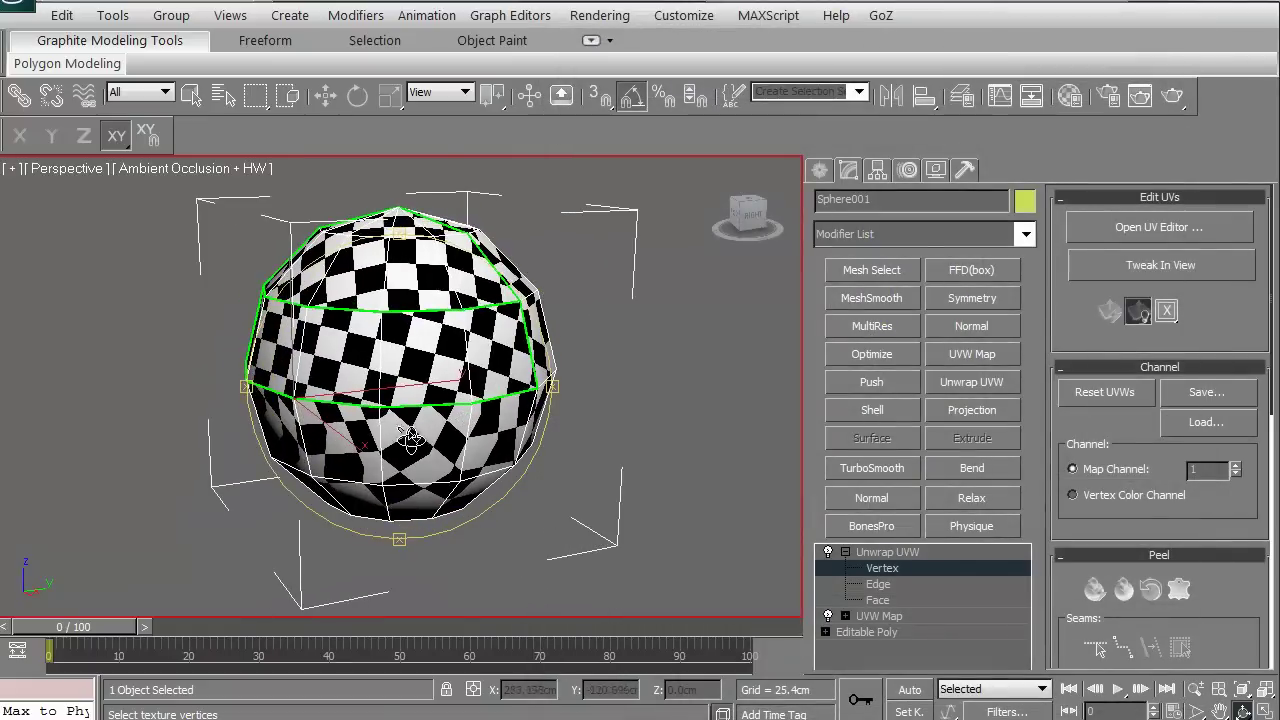
Delete the sphere and create a box about 323 cm long, 334 cm wide and 278 cm high in the Top view
{"action": "key", "text": "Delete"}
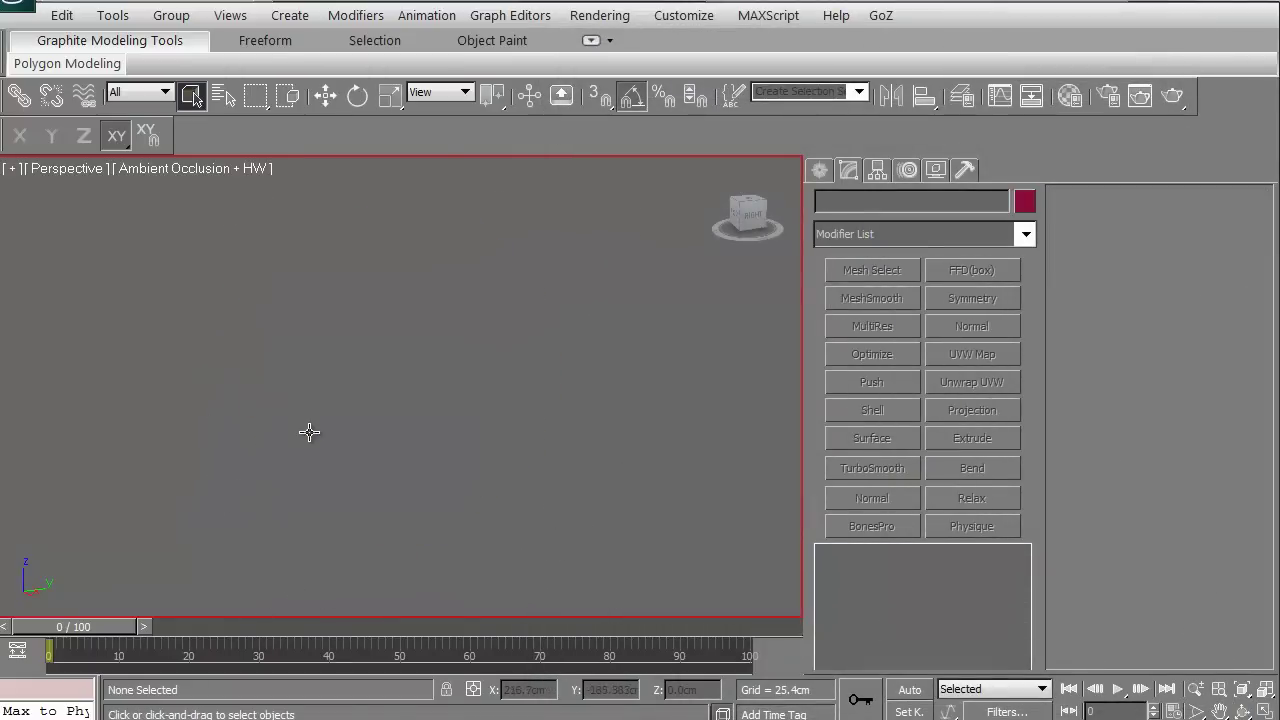
{"action": "key", "text": "alt+w"}
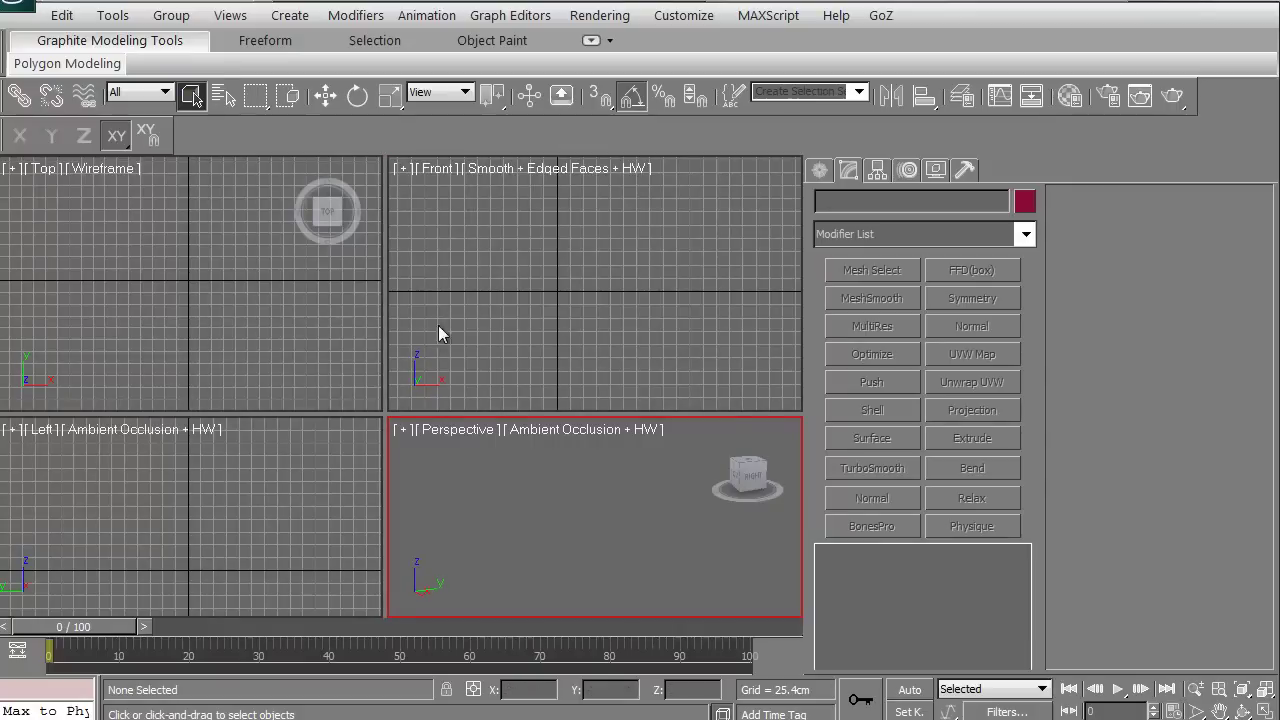
{"action": "left_click", "coordinate": [820, 170]}
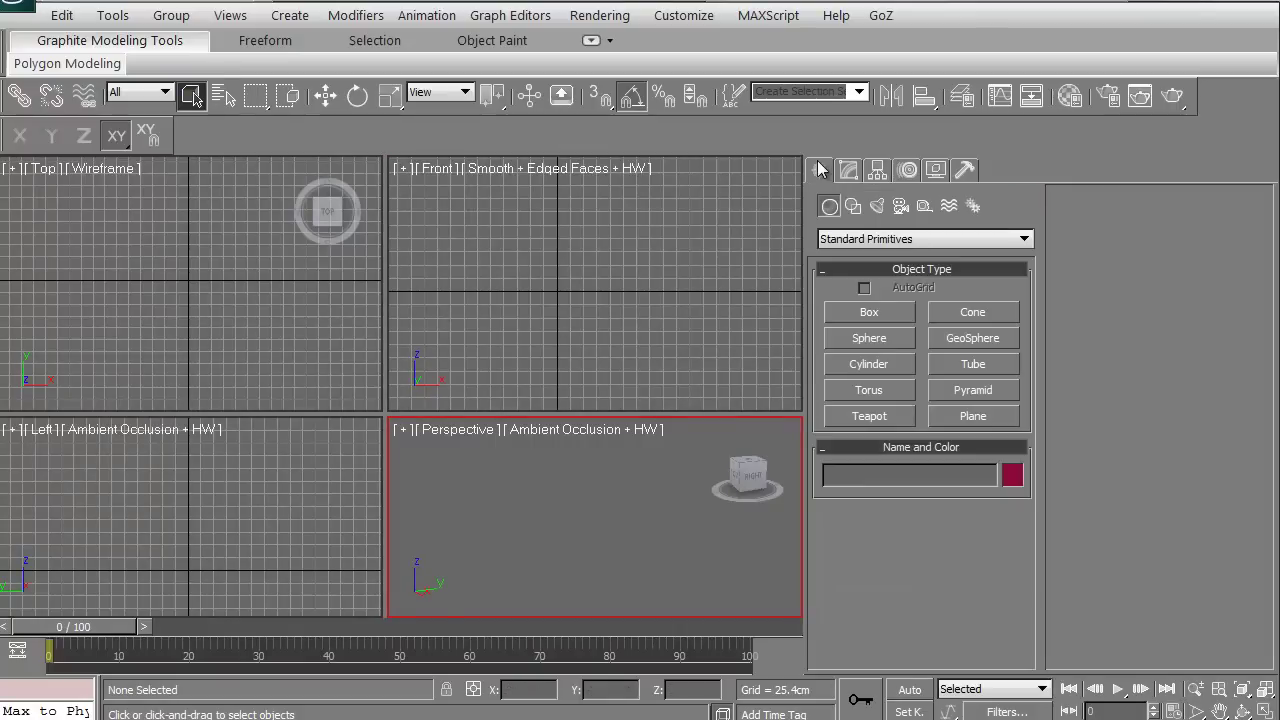
{"action": "left_click", "coordinate": [870, 313]}
{"action": "left_click_drag", "start_coordinate": [118, 209], "coordinate": [274, 360]}
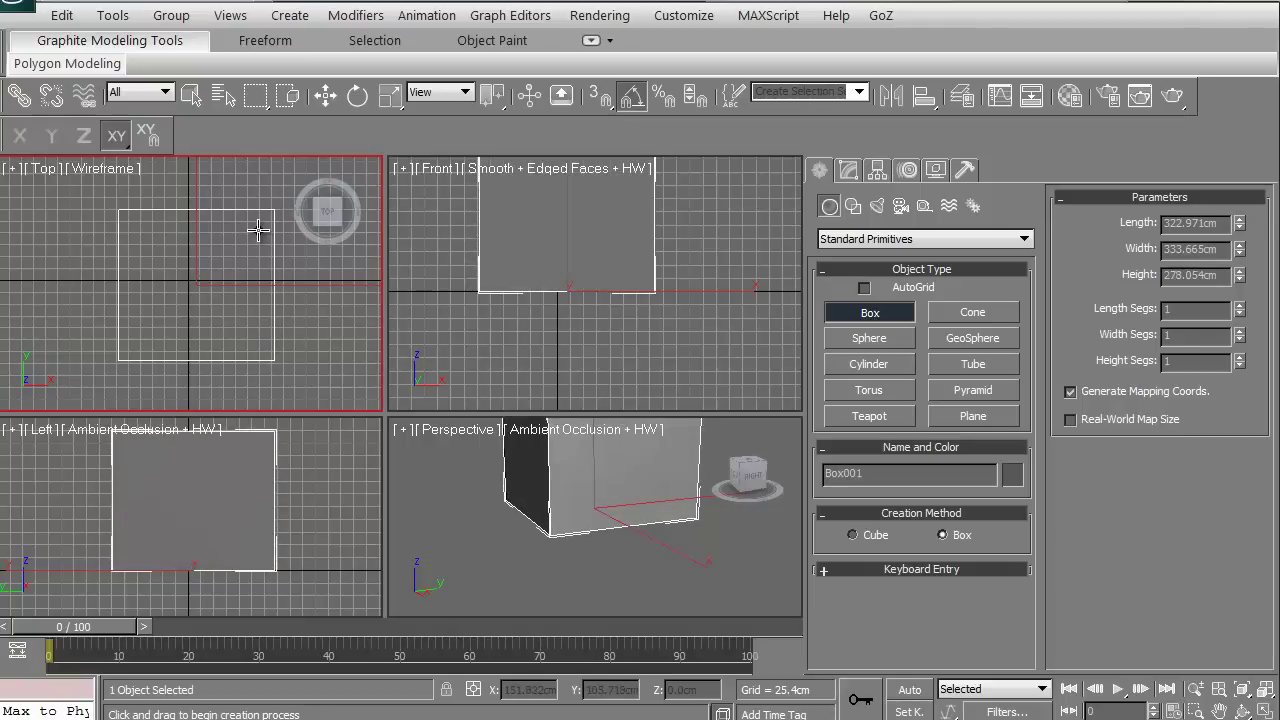
{"action": "left_click", "coordinate": [537, 549]}
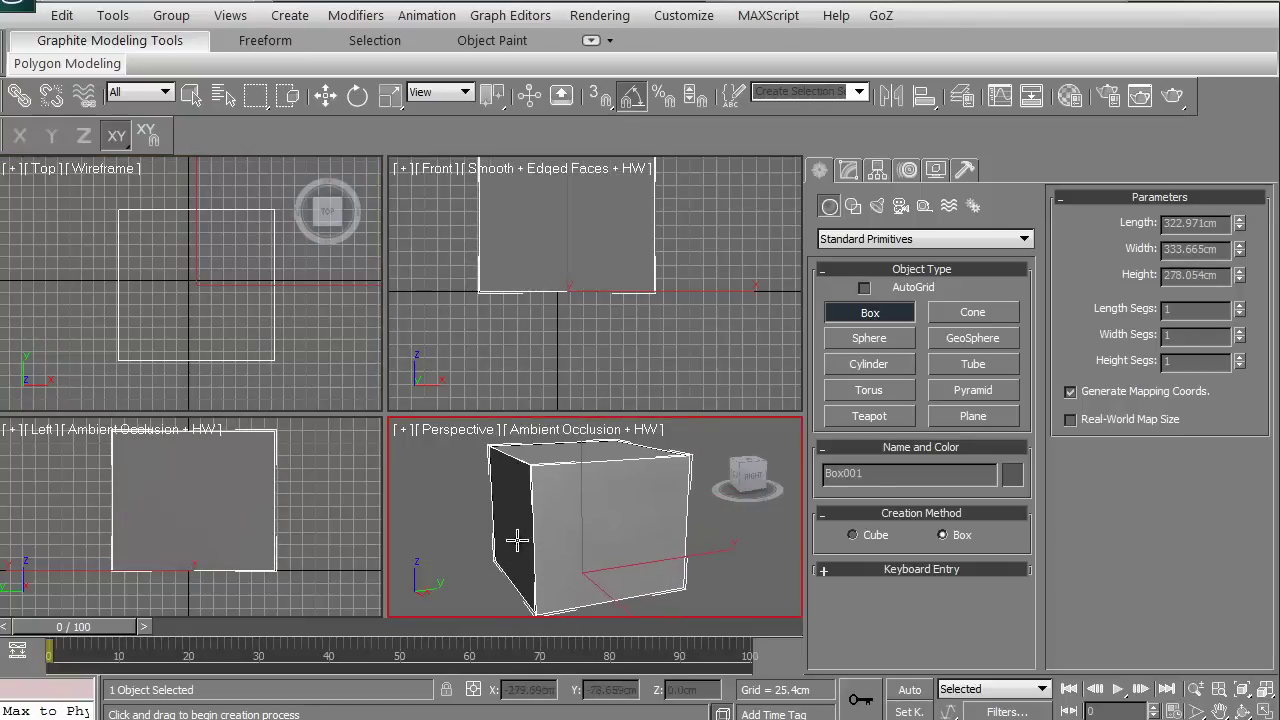
{"action": "middle_click_drag", "start_coordinate": [515, 511], "coordinate": [509, 503]}
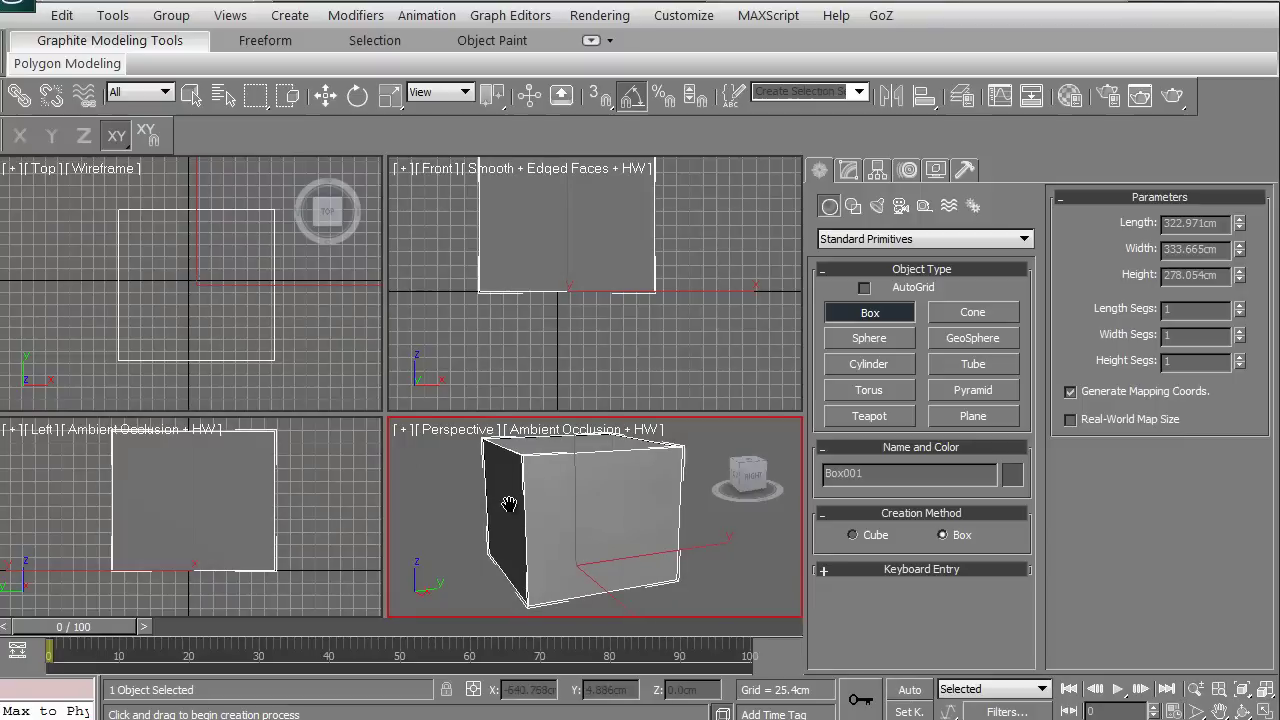
Convert the box to an Editable Poly and show it in a maximized Perspective view
{"action": "key", "text": "ctrl+e"}
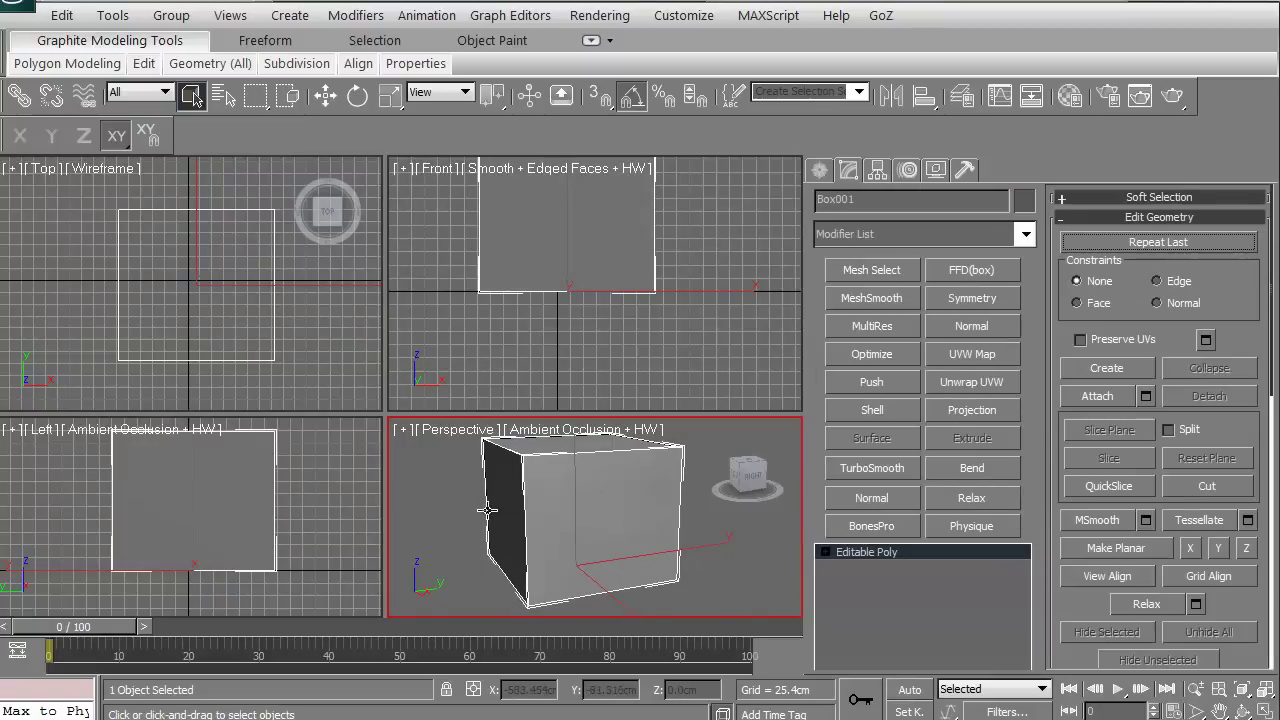
{"action": "key", "text": "alt+w"}
{"action": "middle_click_drag", "start_coordinate": [349, 447], "coordinate": [395, 416]}
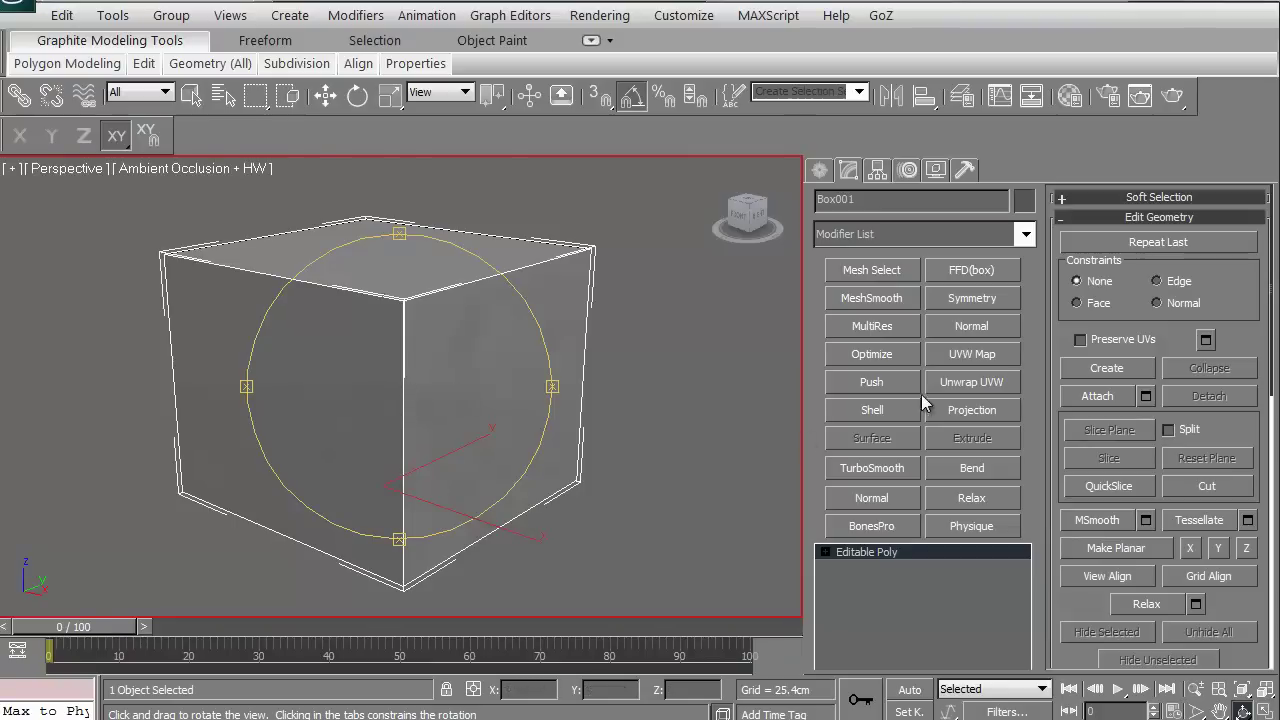
Apply an Unwrap UVW modifier to the box and open its UVs in the UV editor
{"action": "left_click", "coordinate": [959, 382]}
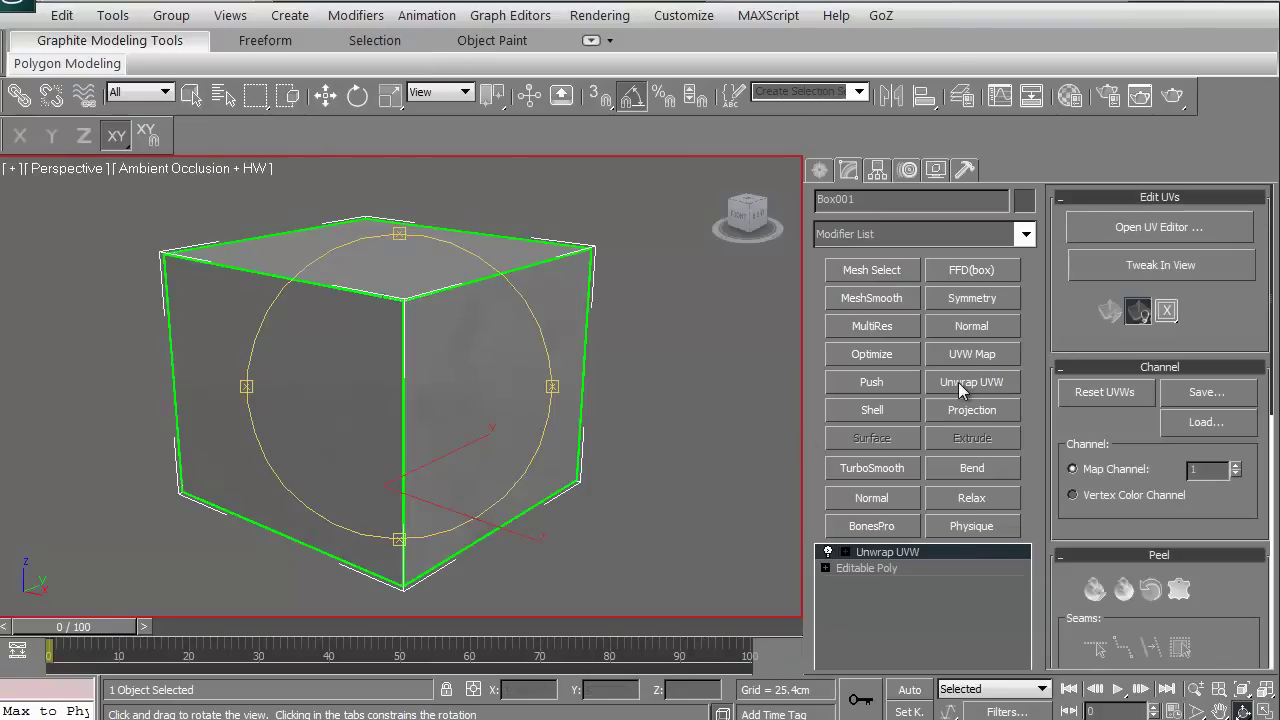
{"action": "mouse_move", "coordinate": [393, 468]}
{"action": "middle_mouse_down", "text": "alt"}
{"action": "mouse_move", "coordinate": [408, 494]}
{"action": "mouse_move", "coordinate": [417, 466]}
{"action": "middle_mouse_up", "text": "alt"}
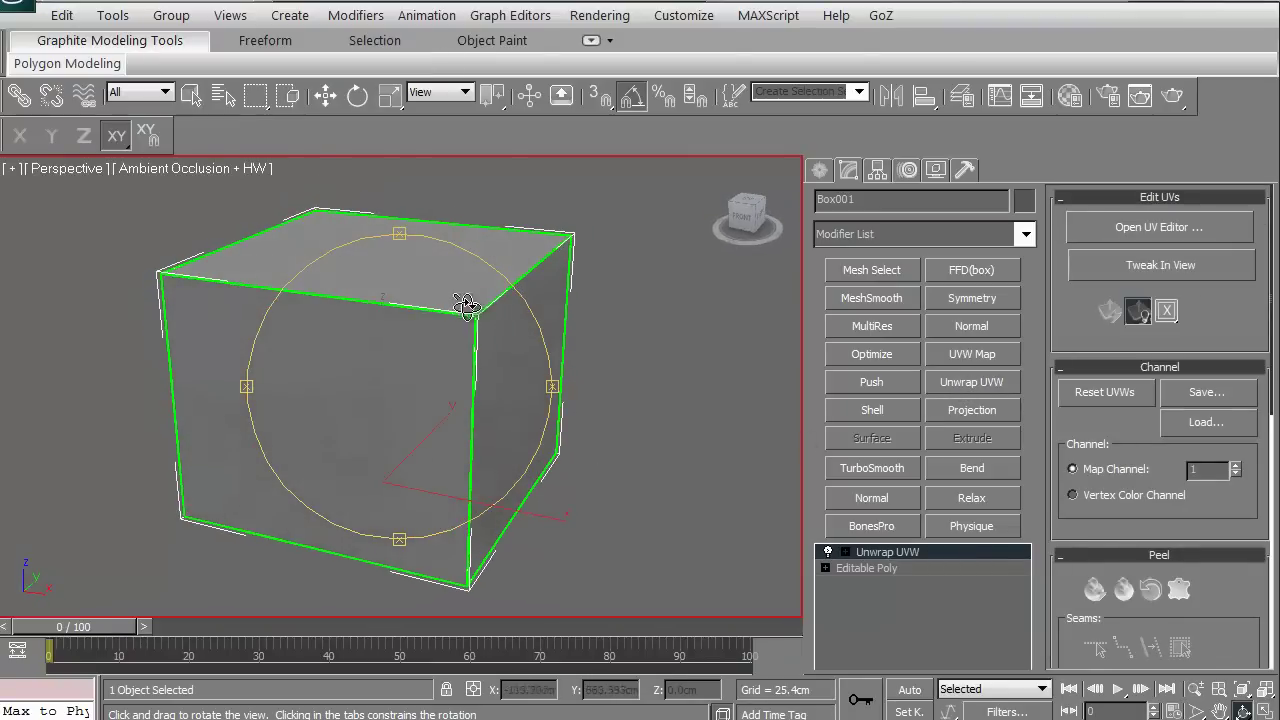
{"action": "left_click_drag", "start_coordinate": [463, 423], "coordinate": [491, 449]}
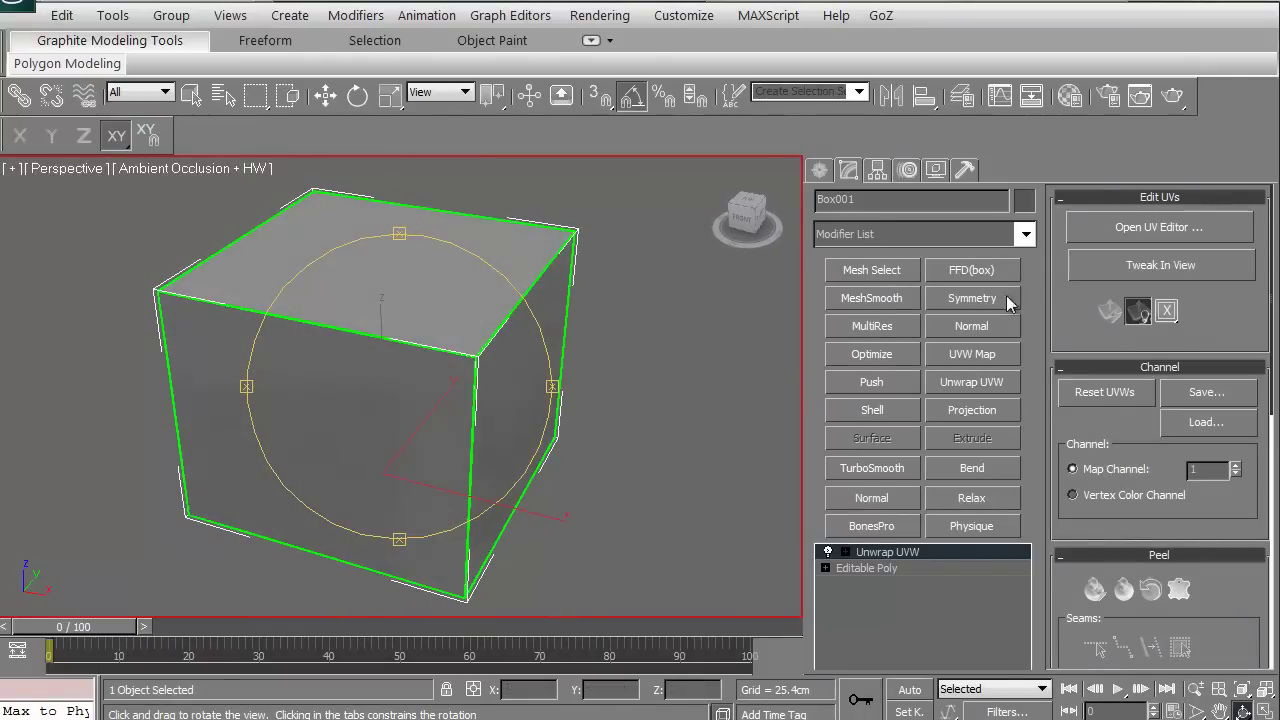
{"action": "left_click", "coordinate": [1125, 228]}
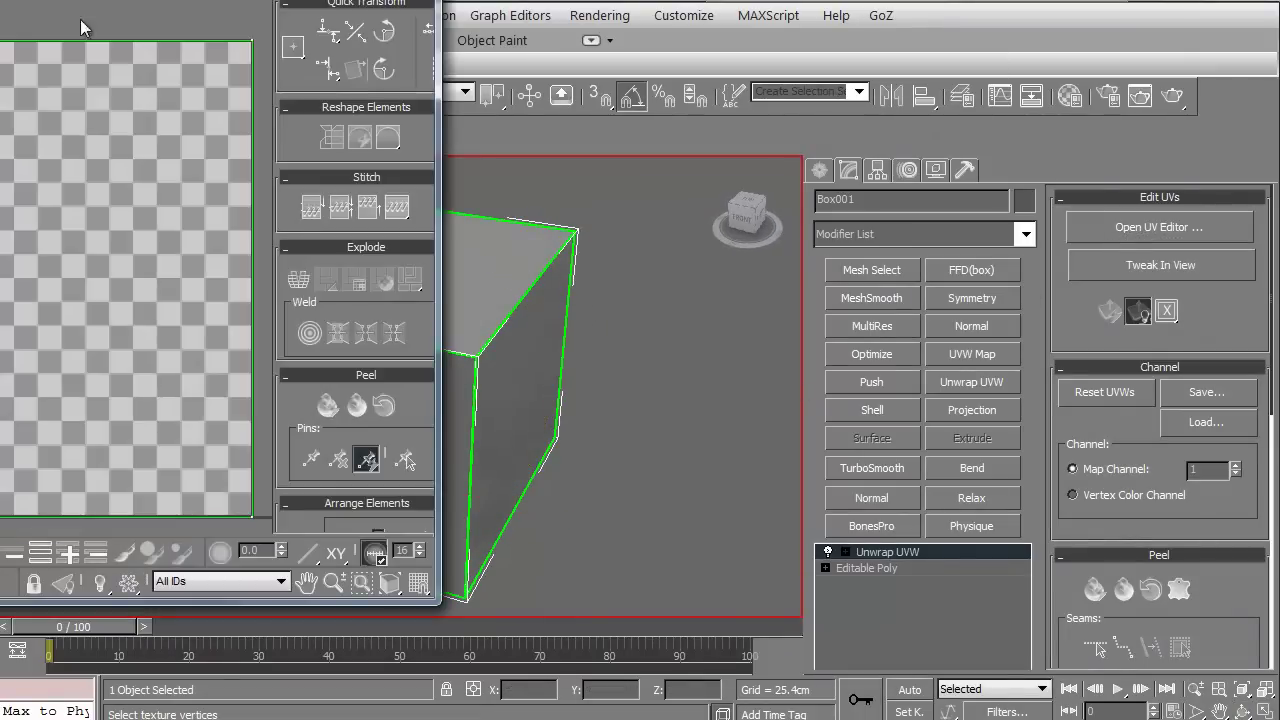
{"action": "scroll", "coordinate": [654, 277], "scroll_direction": "down", "scroll_amount": 4}
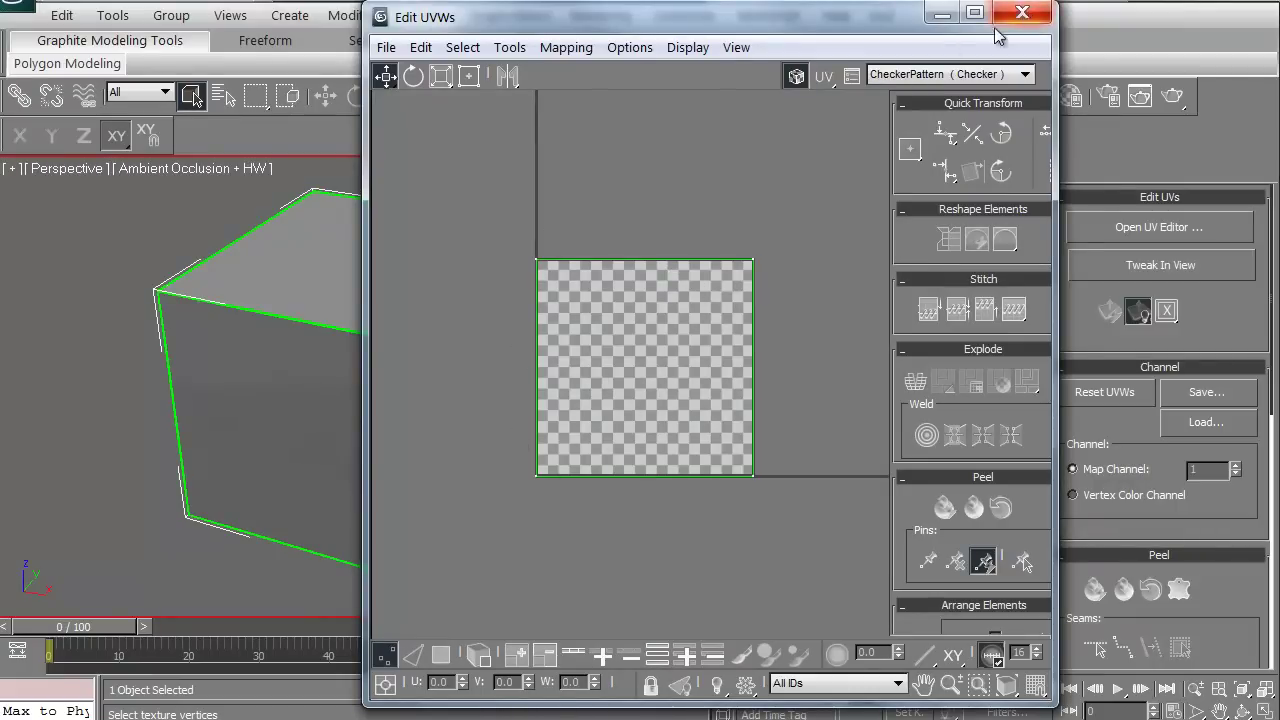
Close the UV editor and undo adding the Unwrap UVW modifier to the box
{"action": "left_click", "coordinate": [1022, 12]}
{"action": "middle_click_drag", "start_coordinate": [346, 374], "coordinate": [343, 377]}
{"action": "key", "text": "ctrl+z"}
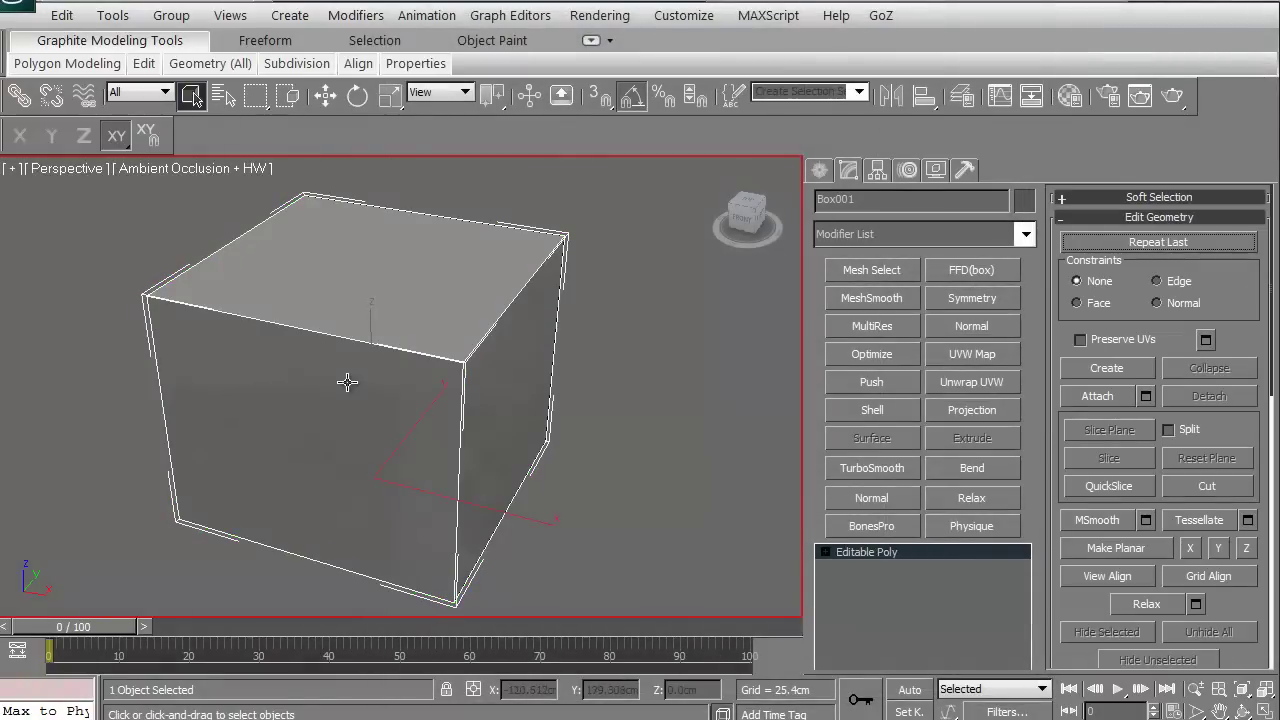
{"action": "left_click", "coordinate": [958, 354]}
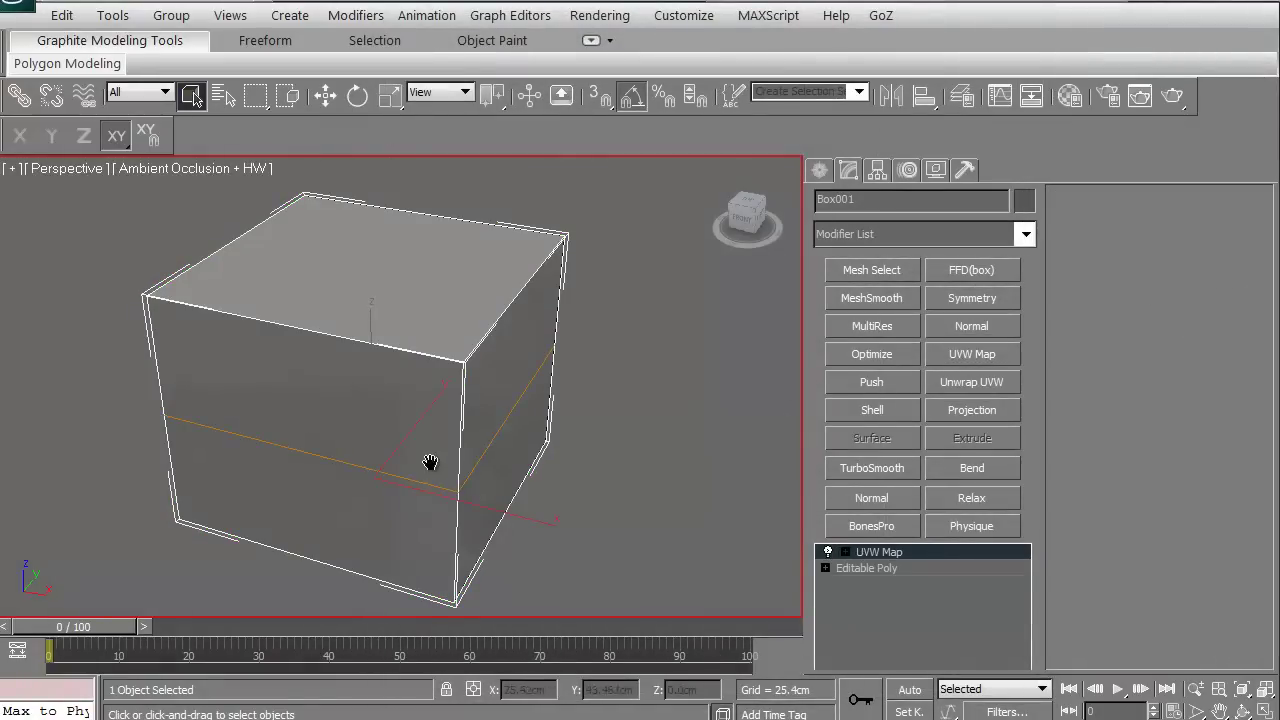
{"action": "middle_click_drag", "start_coordinate": [431, 463], "coordinate": [421, 441]}
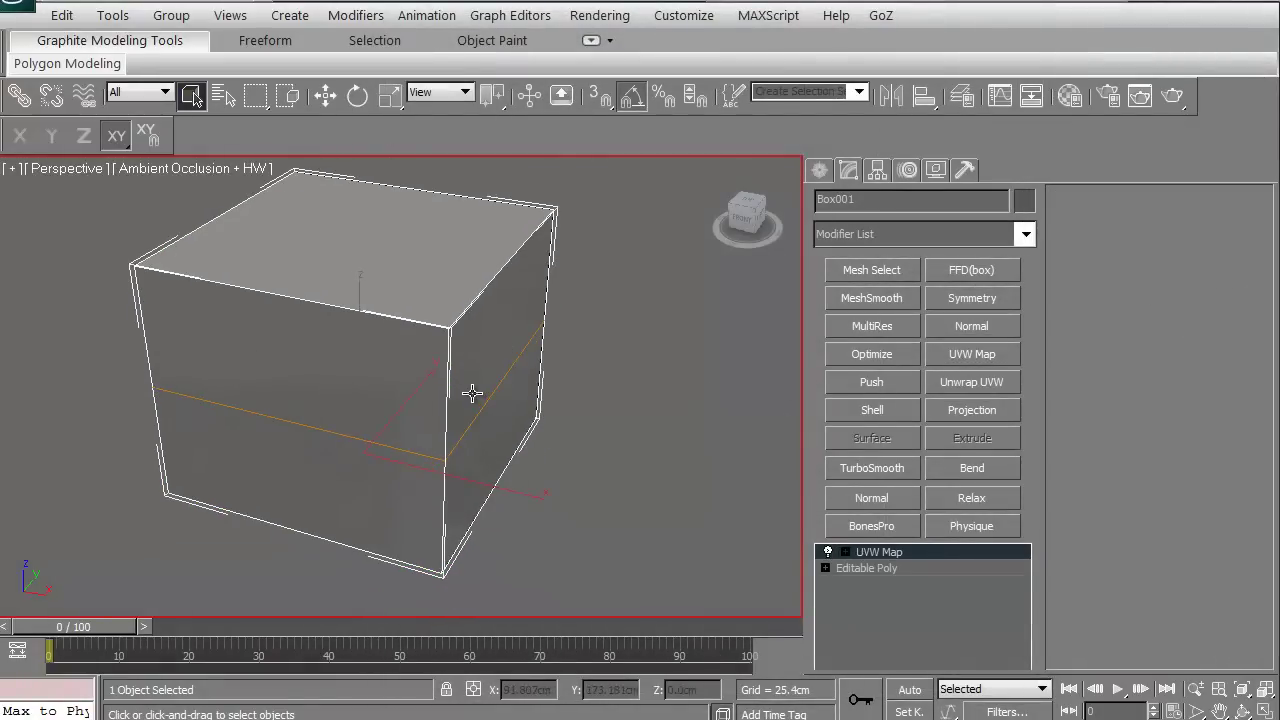
{"action": "key", "text": "ctrl+z"}
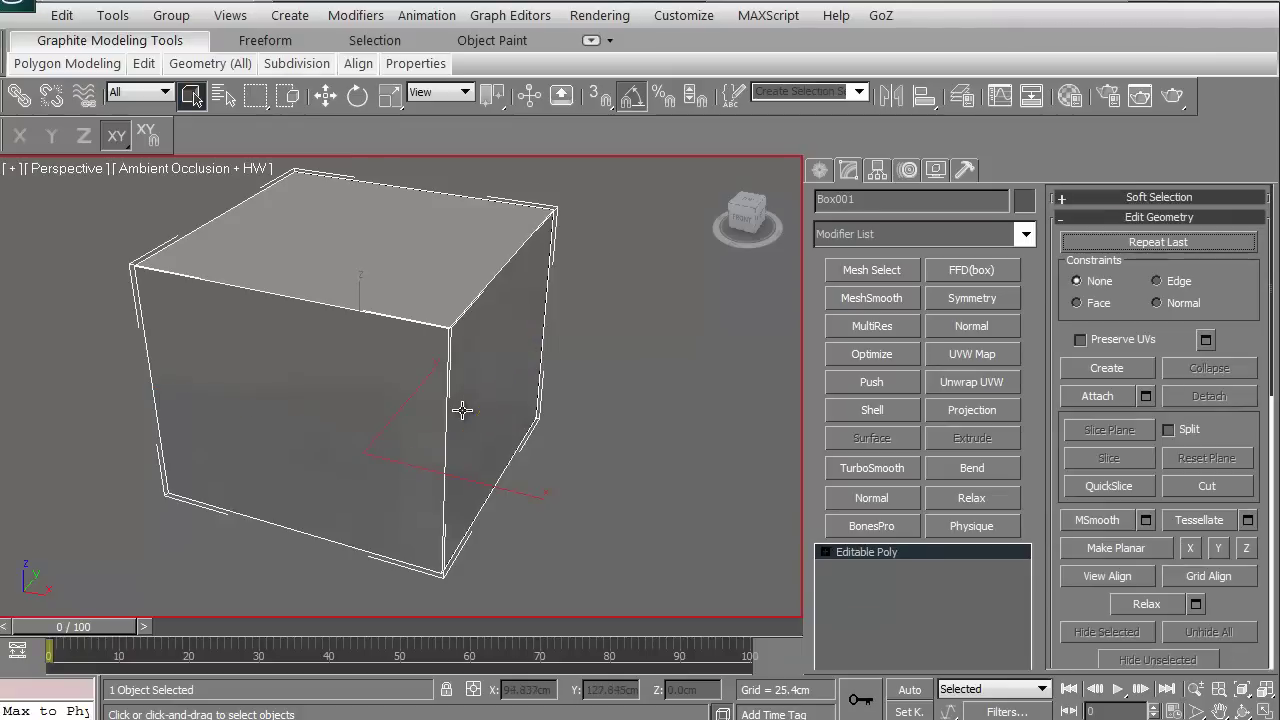
Apply an Unwrap UVW modifier to the Editable Poly box and open the UV editor beside the model
{"action": "left_click", "coordinate": [962, 383]}
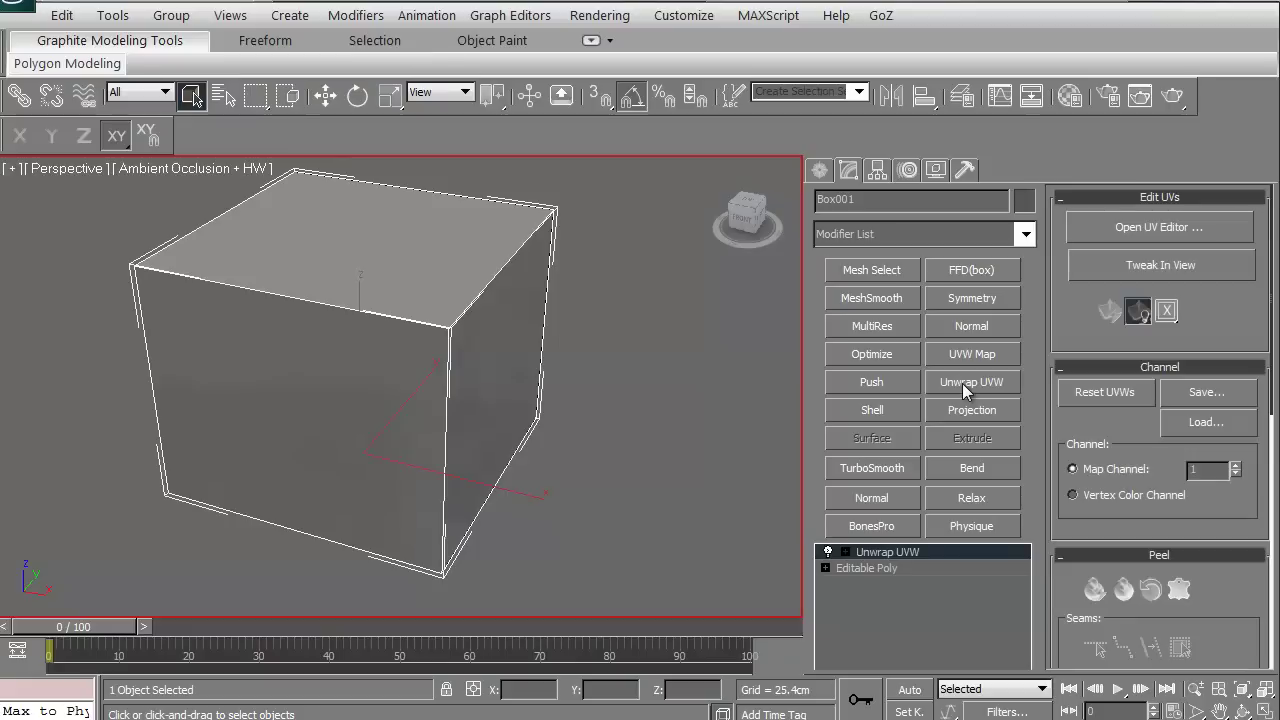
{"action": "left_click", "coordinate": [1130, 227]}
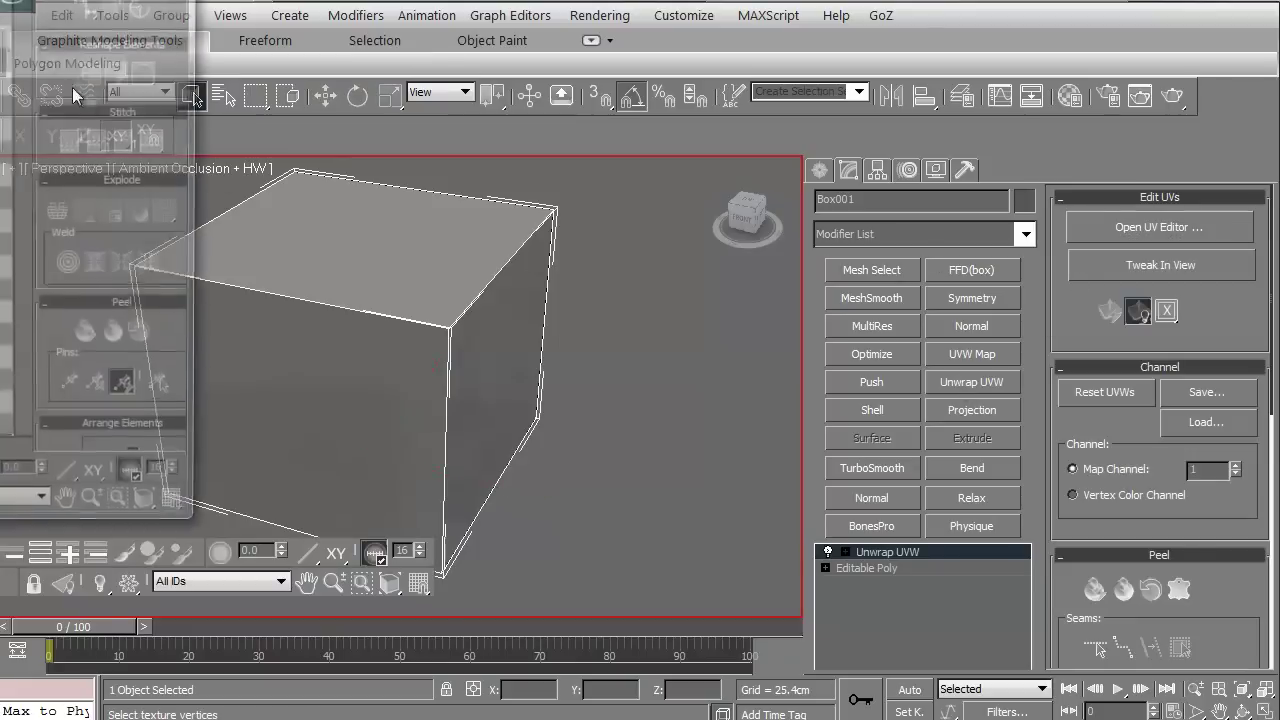
{"action": "left_click_drag", "start_coordinate": [22, 8], "coordinate": [712, 28]}
Examine the box's default UV layout by selecting its texture vertices, then close the UV editor
{"action": "scroll", "coordinate": [690, 260], "scroll_direction": "down", "scroll_amount": 5}
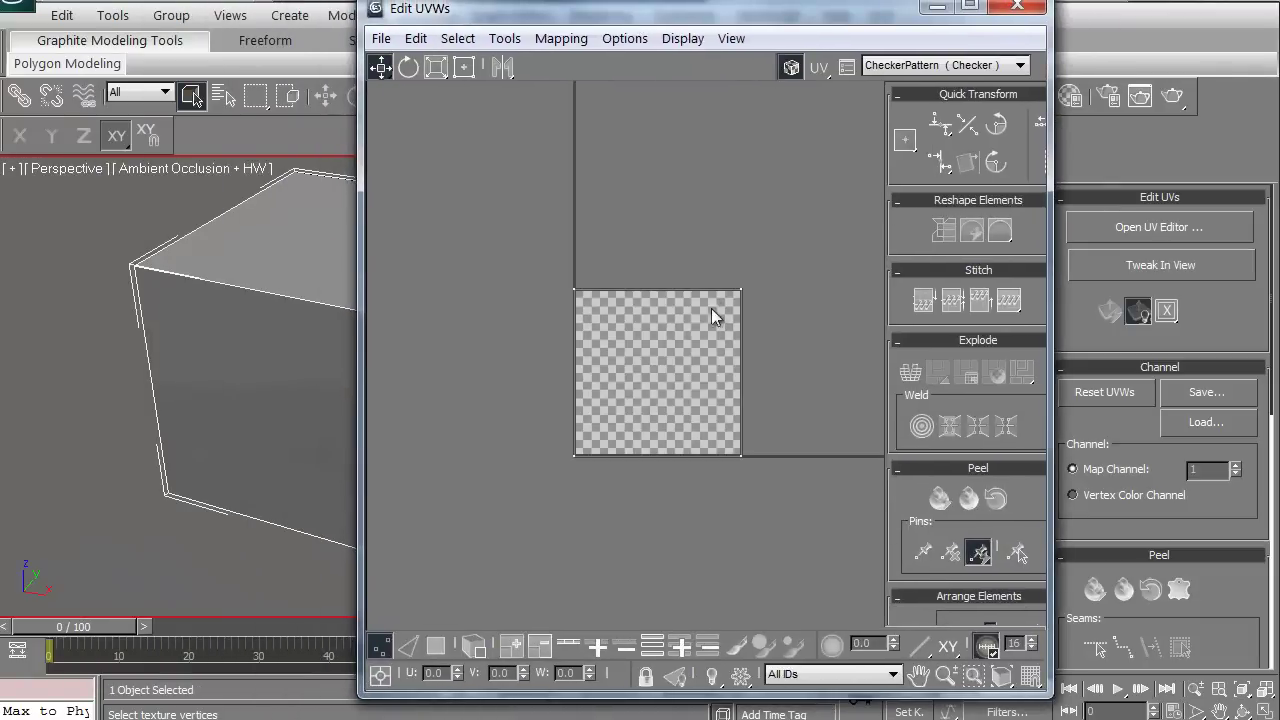
{"action": "scroll", "coordinate": [585, 300], "scroll_direction": "up", "scroll_amount": 1}
{"action": "left_click_drag", "start_coordinate": [837, 530], "coordinate": [834, 530]}
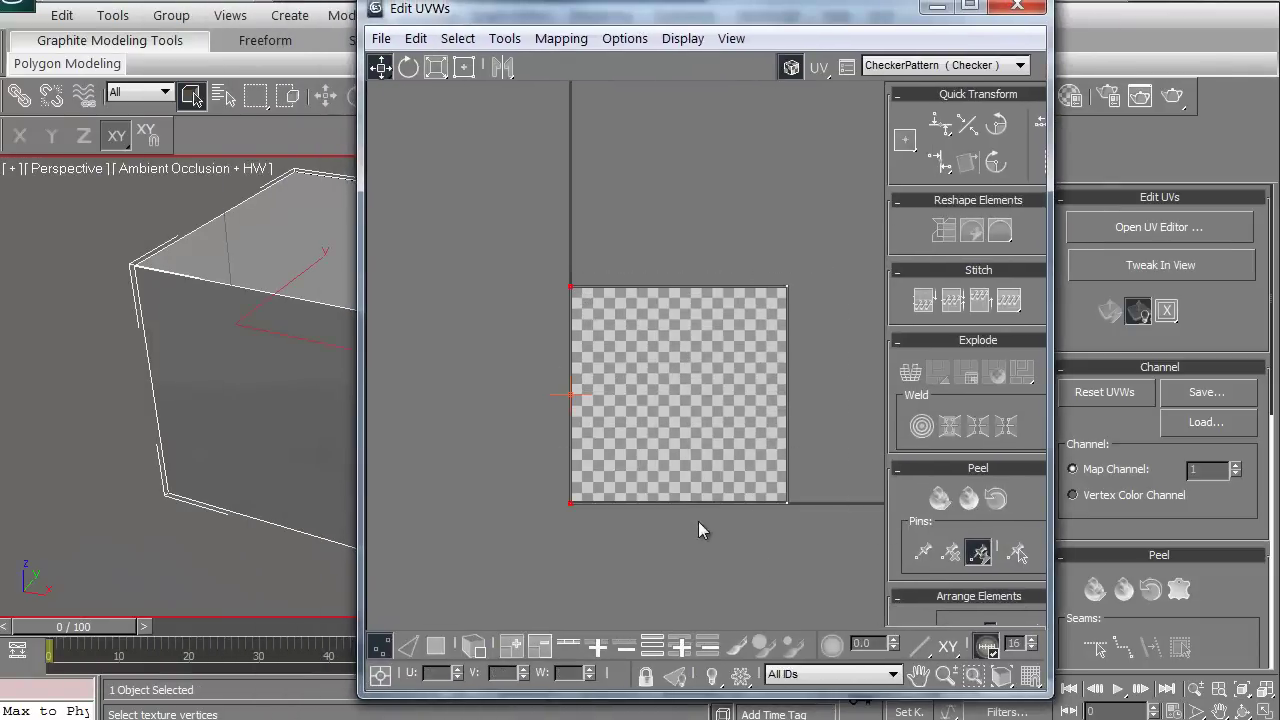
{"action": "left_click_drag", "start_coordinate": [590, 390], "coordinate": [838, 570]}
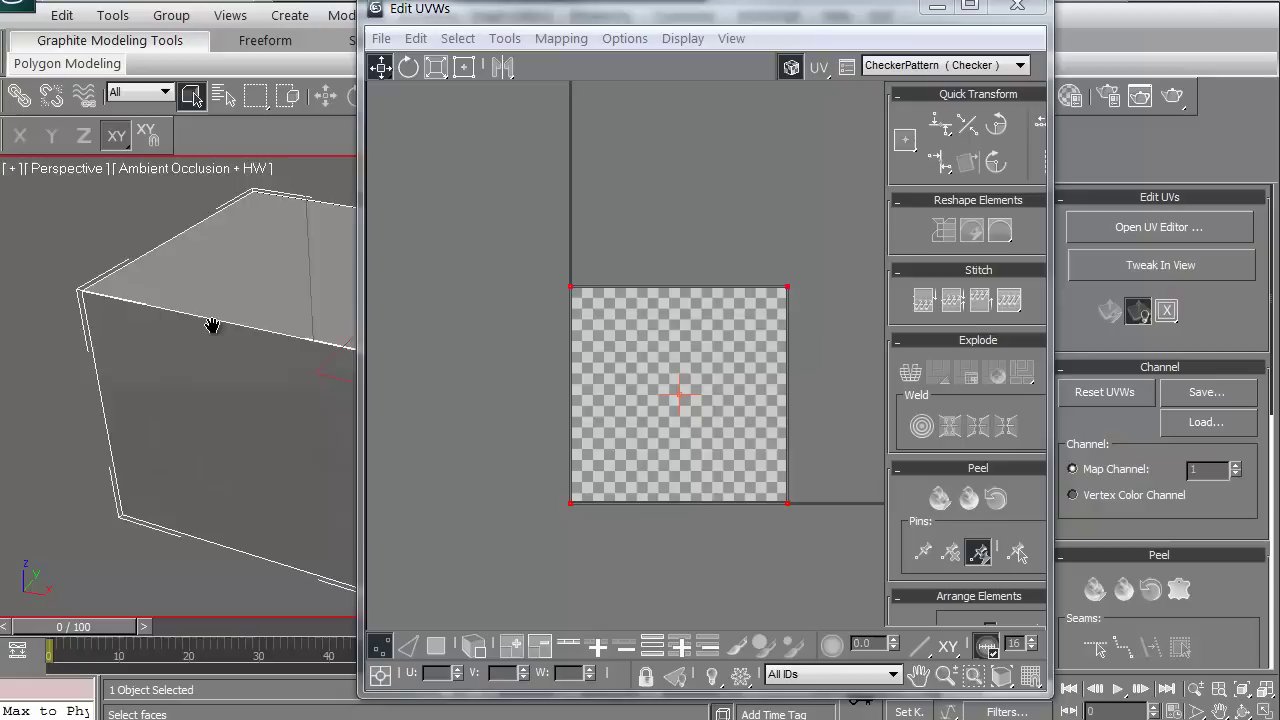
{"action": "left_click_drag", "start_coordinate": [572, 14], "coordinate": [716, 18]}
{"action": "middle_click_drag", "start_coordinate": [379, 336], "coordinate": [365, 328]}
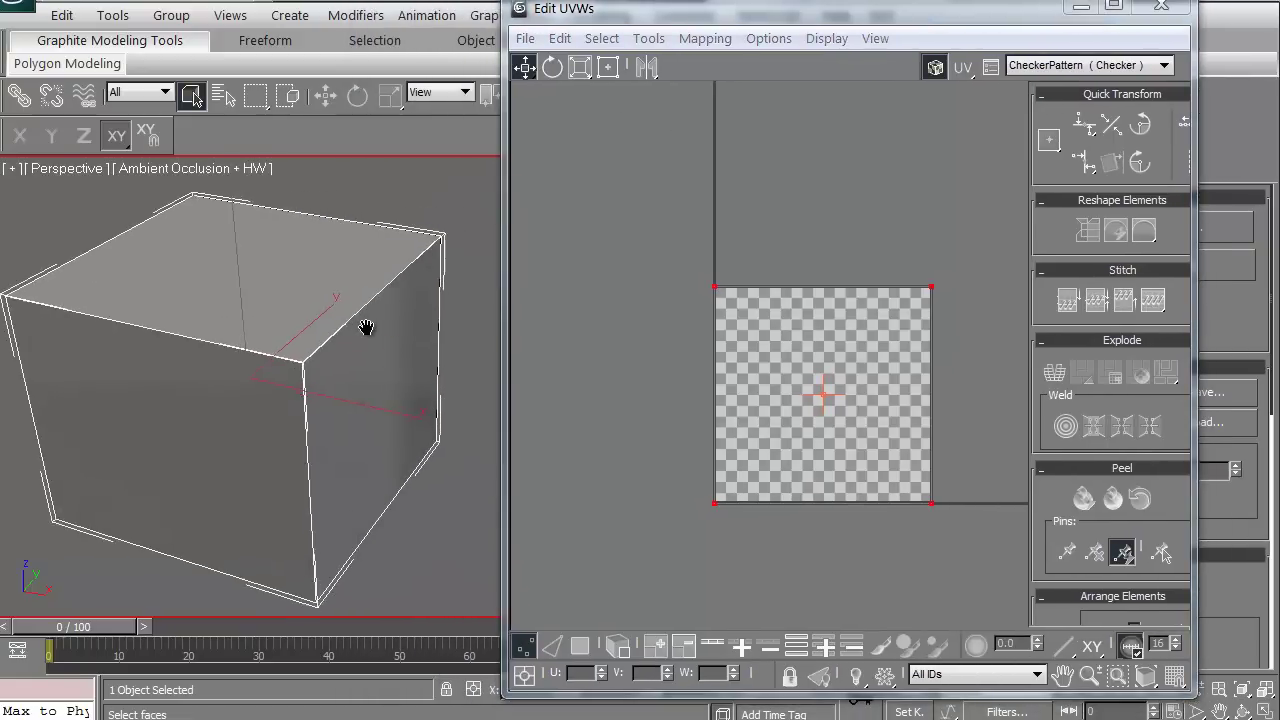
{"action": "left_click", "coordinate": [1161, 6]}
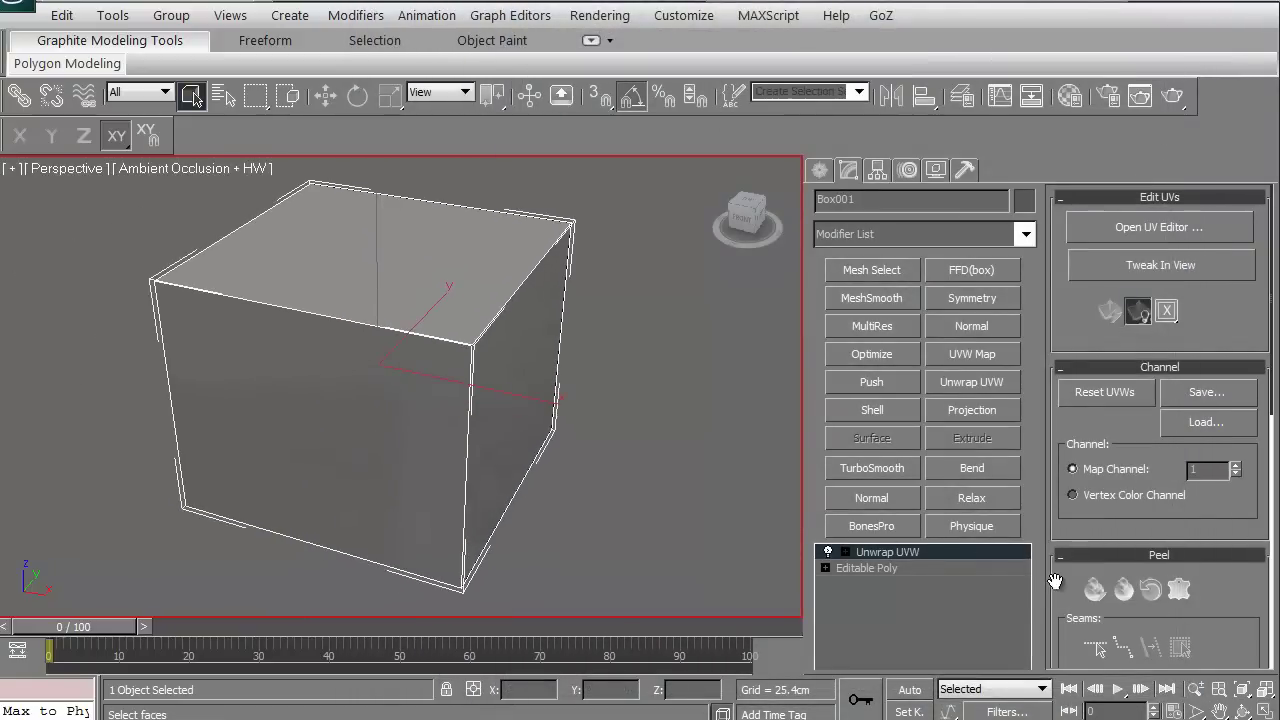
At the Unwrap UVW vertex level, mark point-to-point seams around the box's front face and along its adjoining top and bottom side edges
{"action": "left_click", "coordinate": [845, 552]}
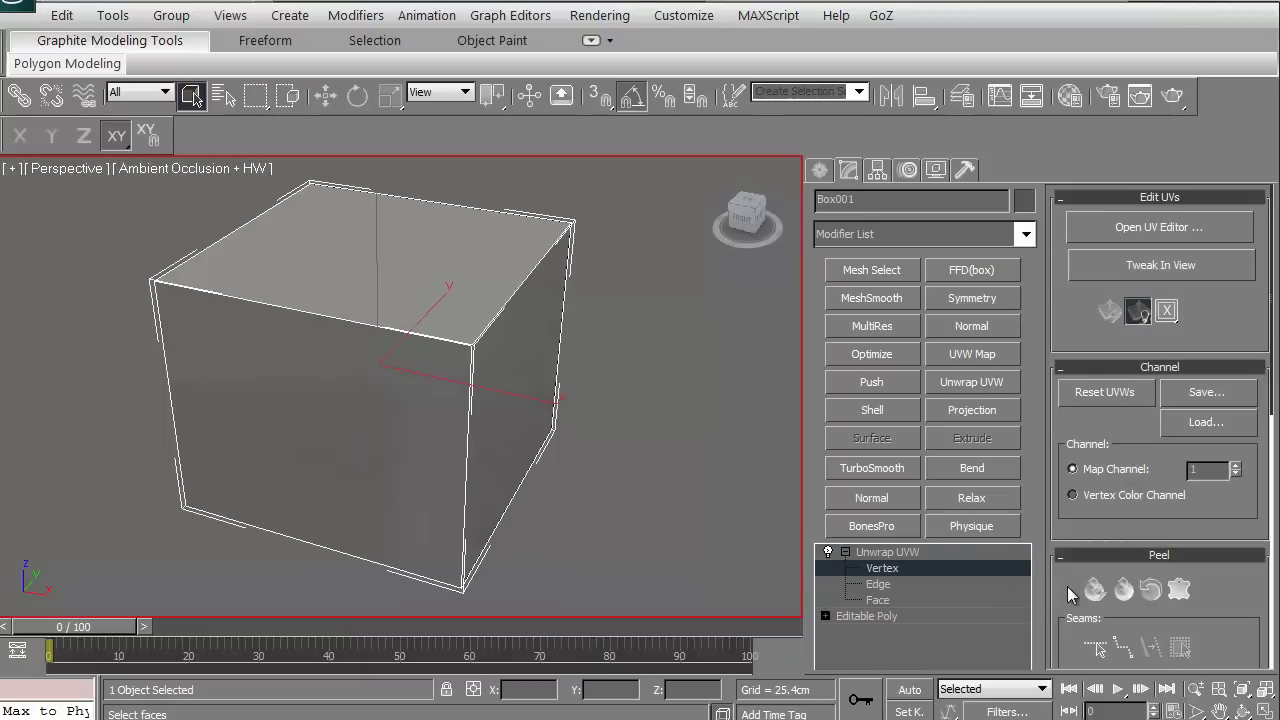
{"action": "scroll", "coordinate": [1068, 594], "scroll_direction": "down", "scroll_amount": 3}
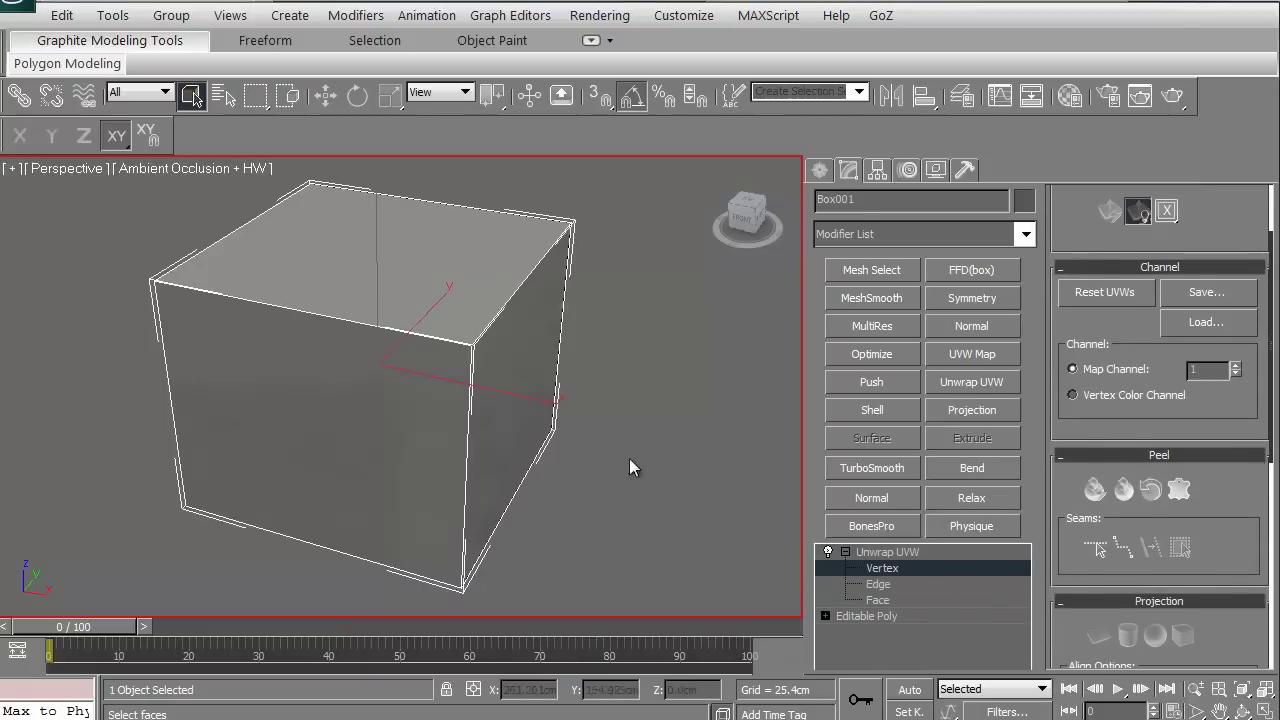
{"action": "left_click", "coordinate": [1123, 548]}
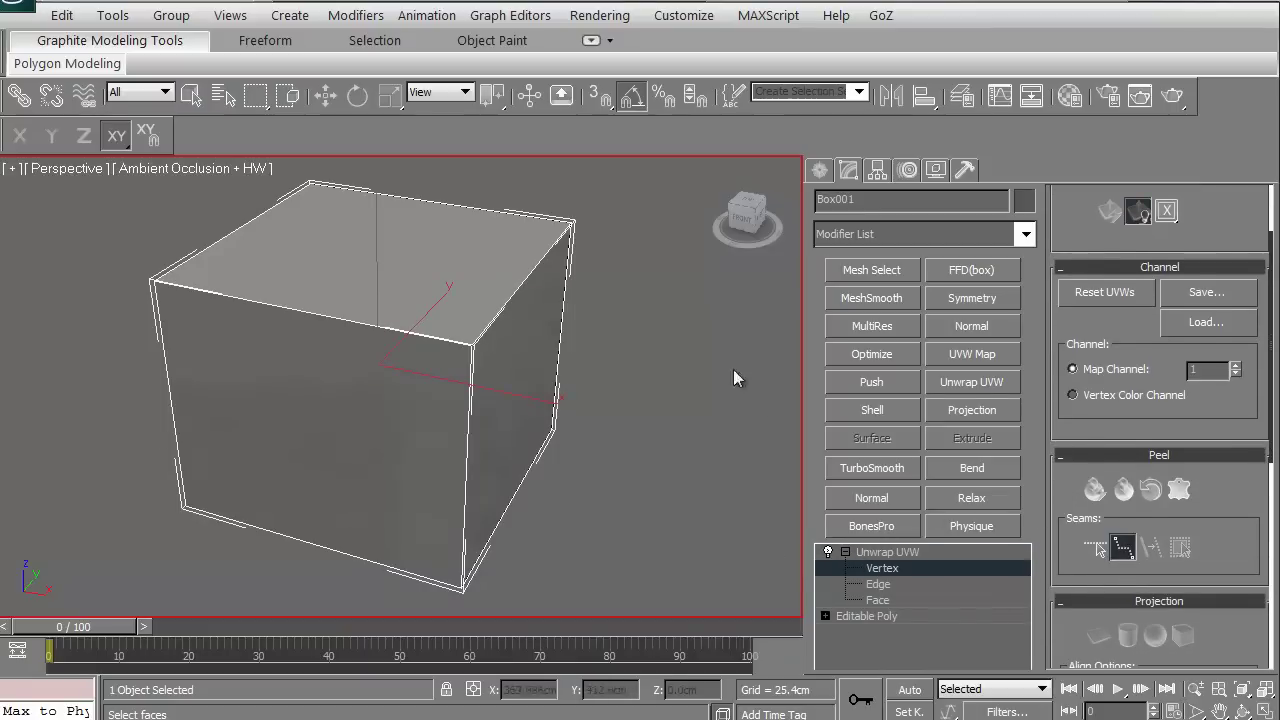
{"action": "left_click", "coordinate": [468, 345]}
{"action": "left_click", "coordinate": [461, 589]}
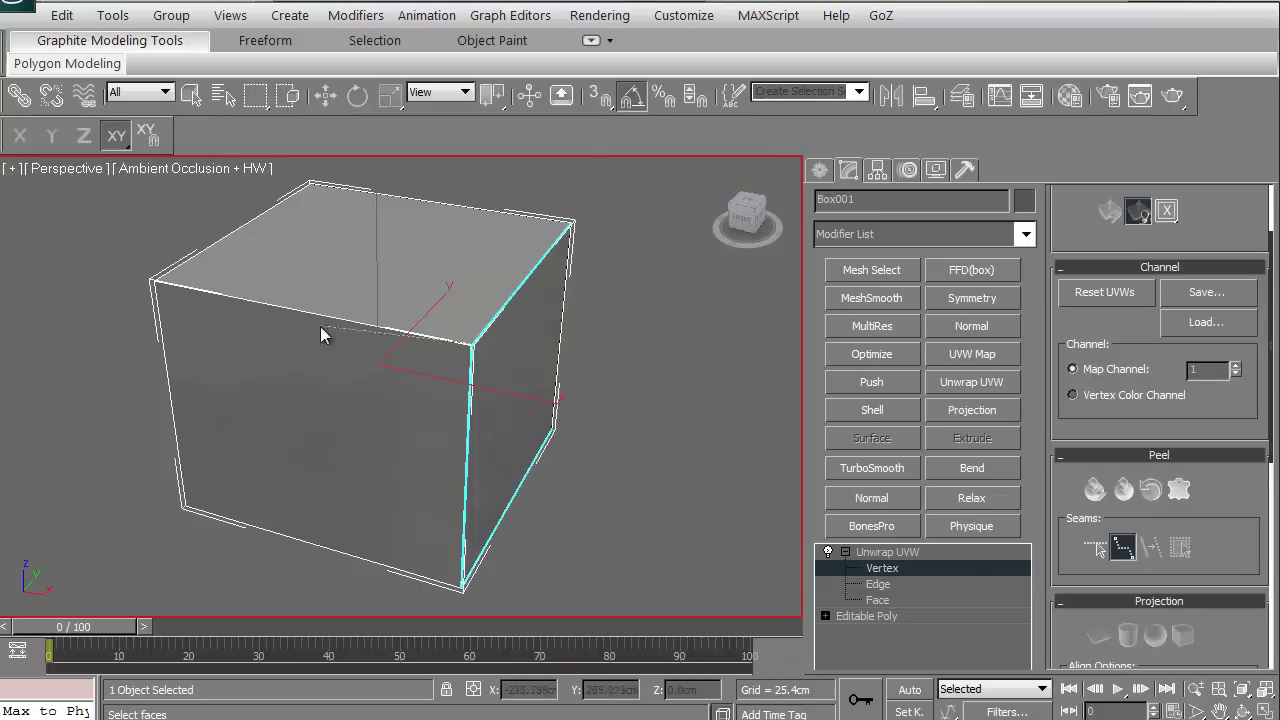
{"action": "left_click", "coordinate": [153, 282]}
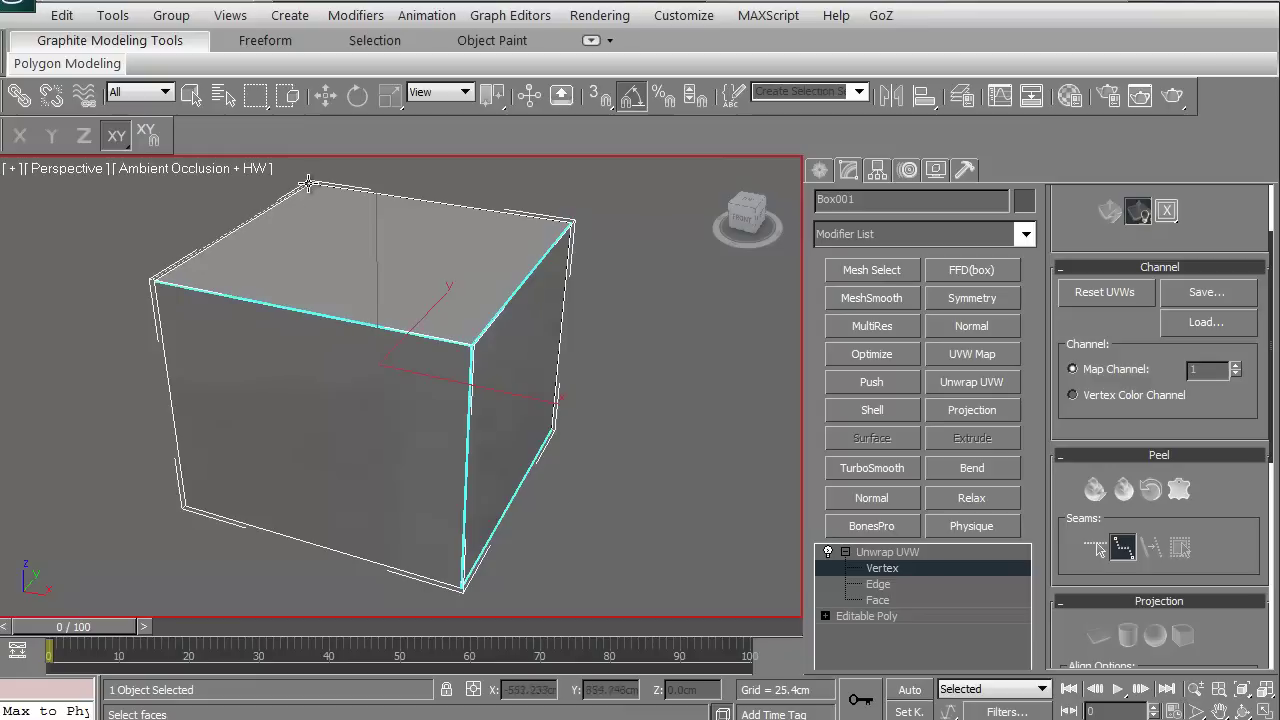
{"action": "left_click", "coordinate": [307, 182]}
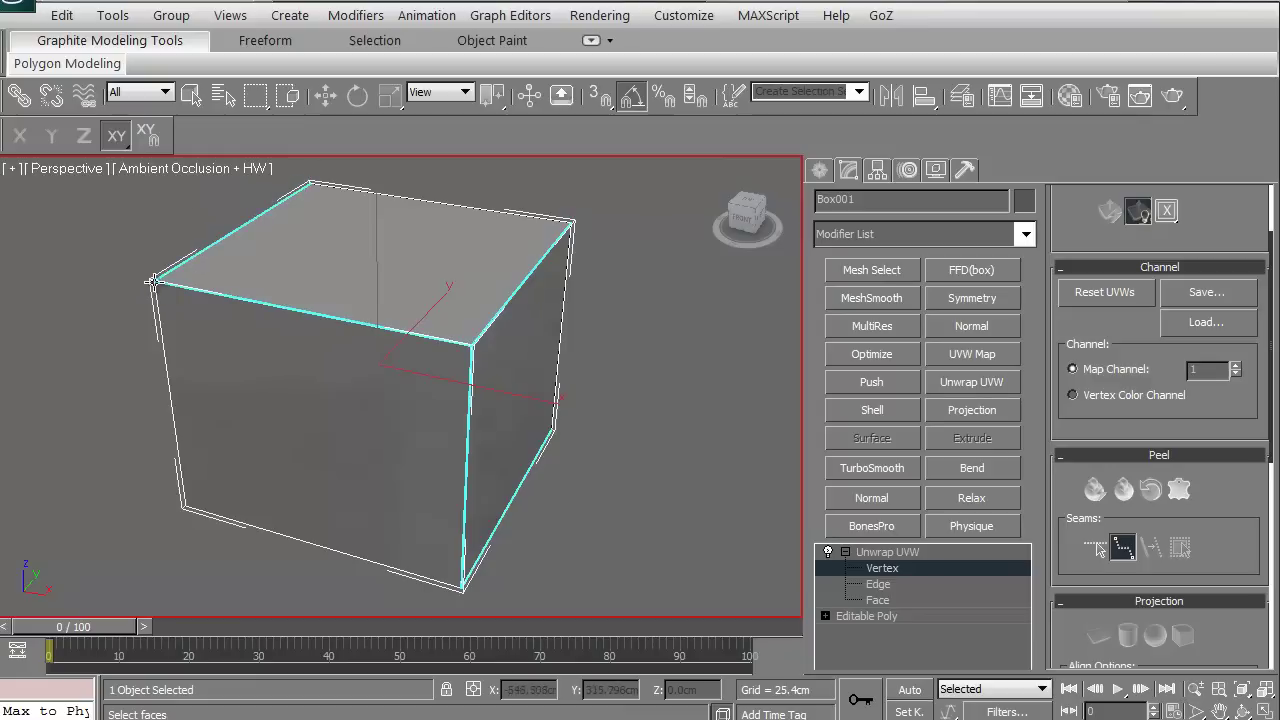
{"action": "left_click", "coordinate": [184, 507]}
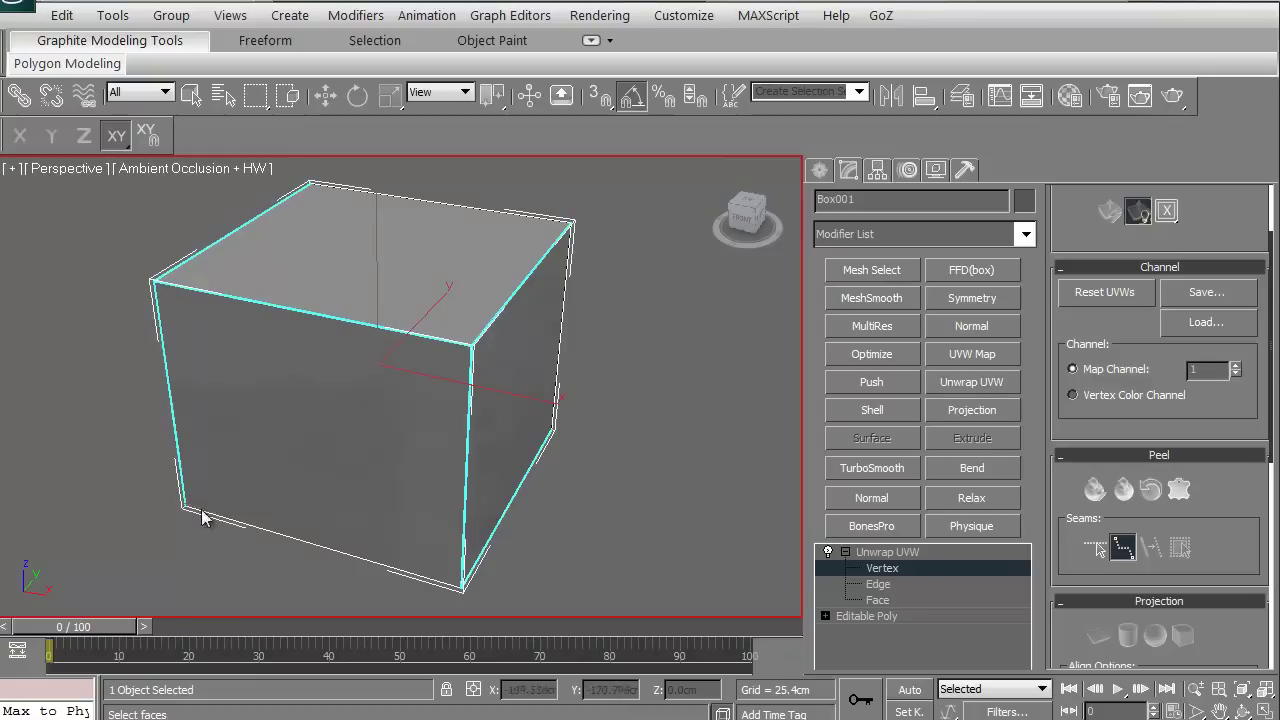
{"action": "left_click", "coordinate": [463, 587]}
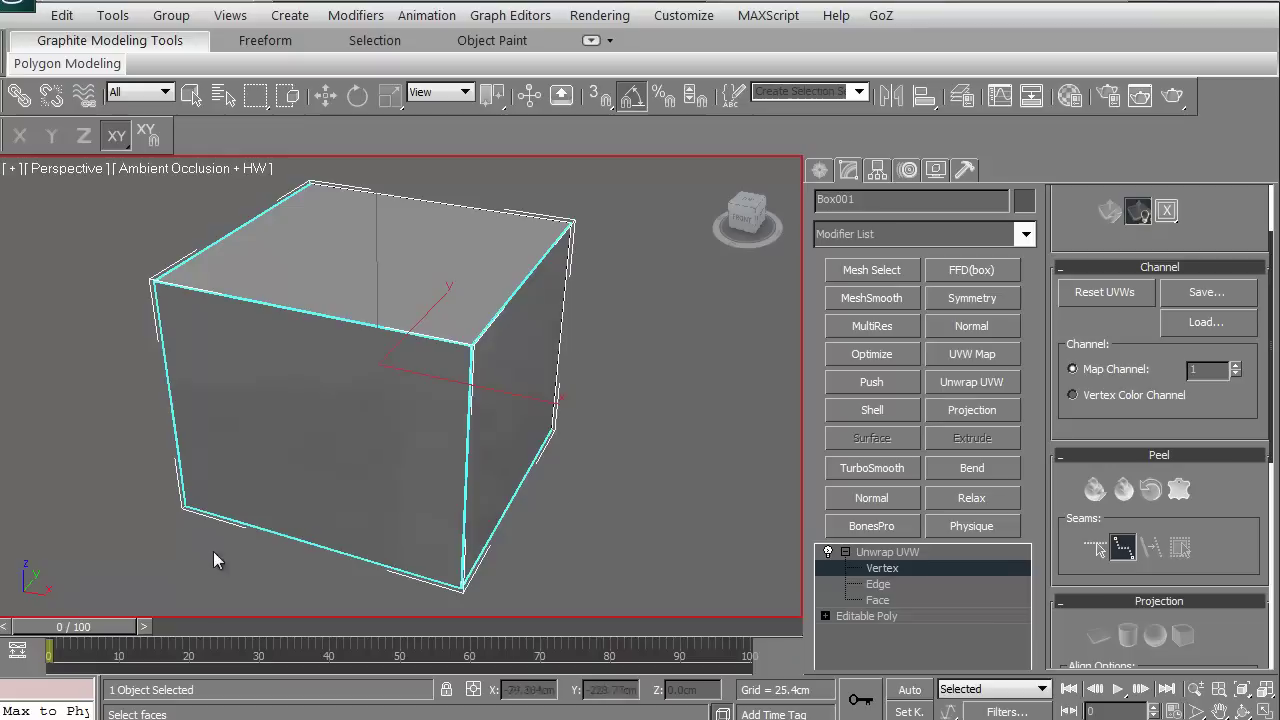
Add a point-to-point seam along the bottom edge of the box's left side face
{"action": "middle_click_drag", "start_coordinate": [303, 523], "coordinate": [455, 433], "text": "alt"}
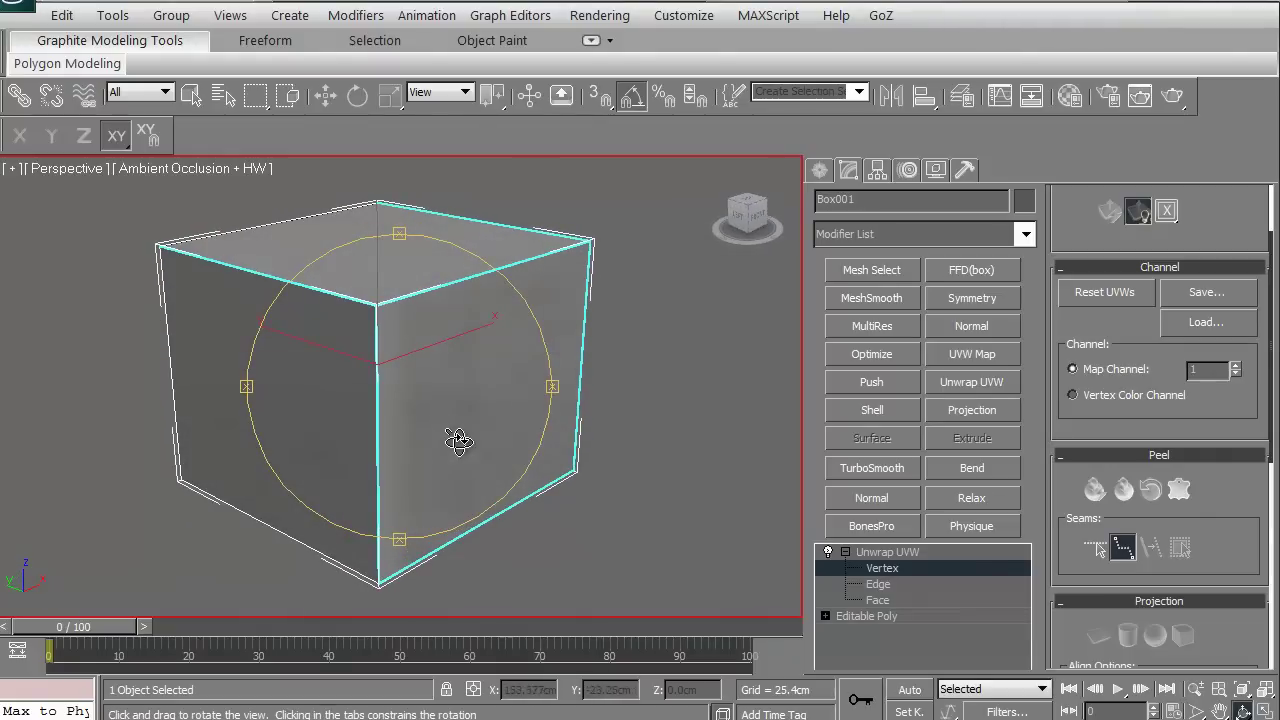
{"action": "left_click", "coordinate": [1124, 549]}
{"action": "left_click", "coordinate": [1124, 553]}
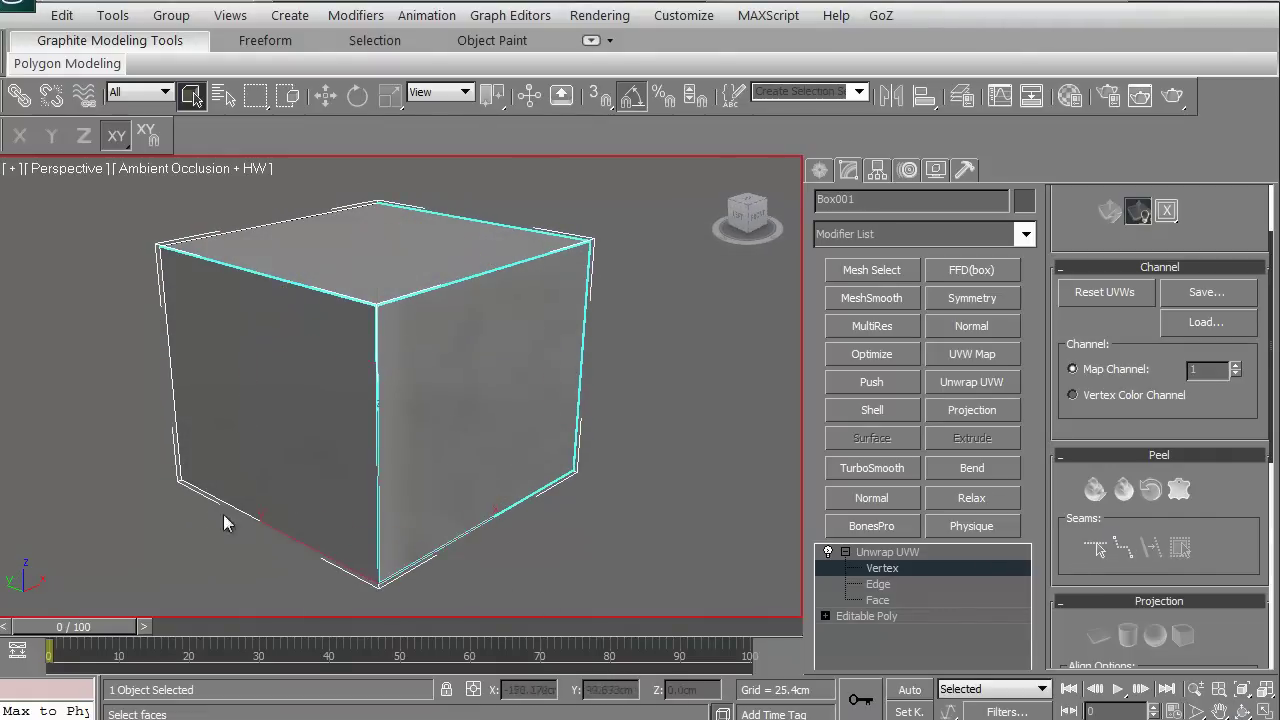
{"action": "left_click", "coordinate": [183, 482]}
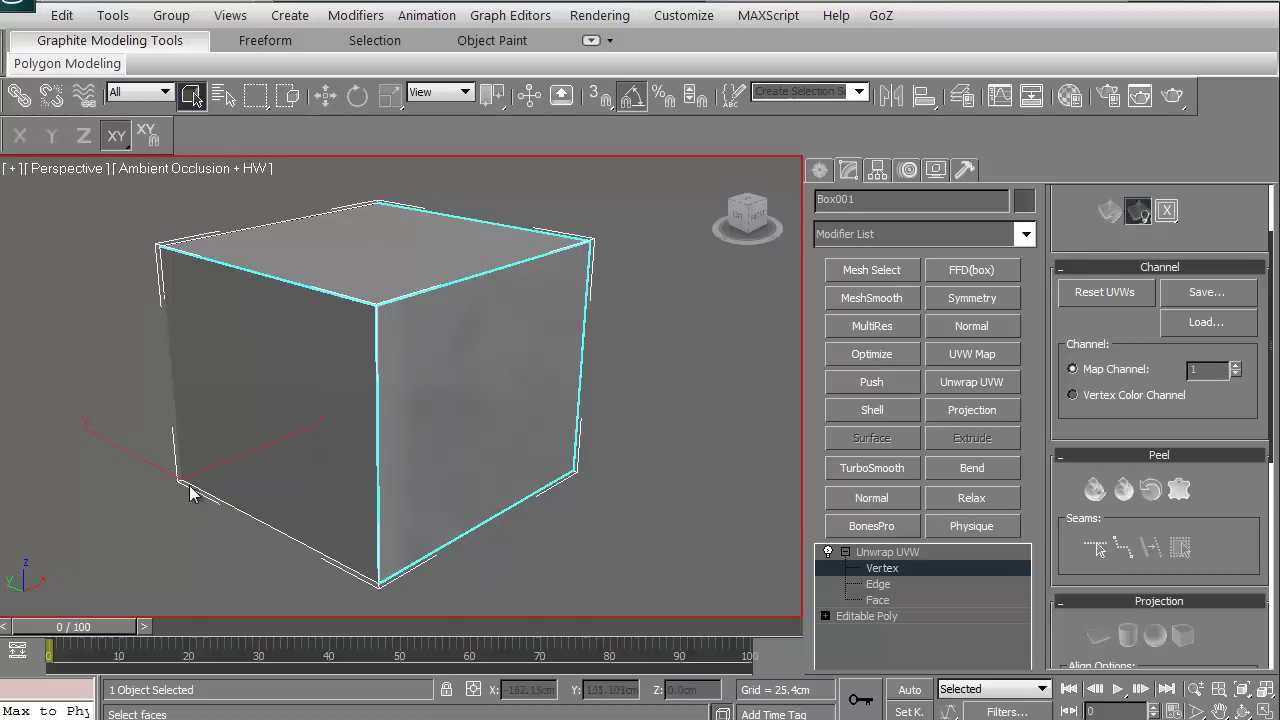
{"action": "left_click", "coordinate": [1122, 548]}
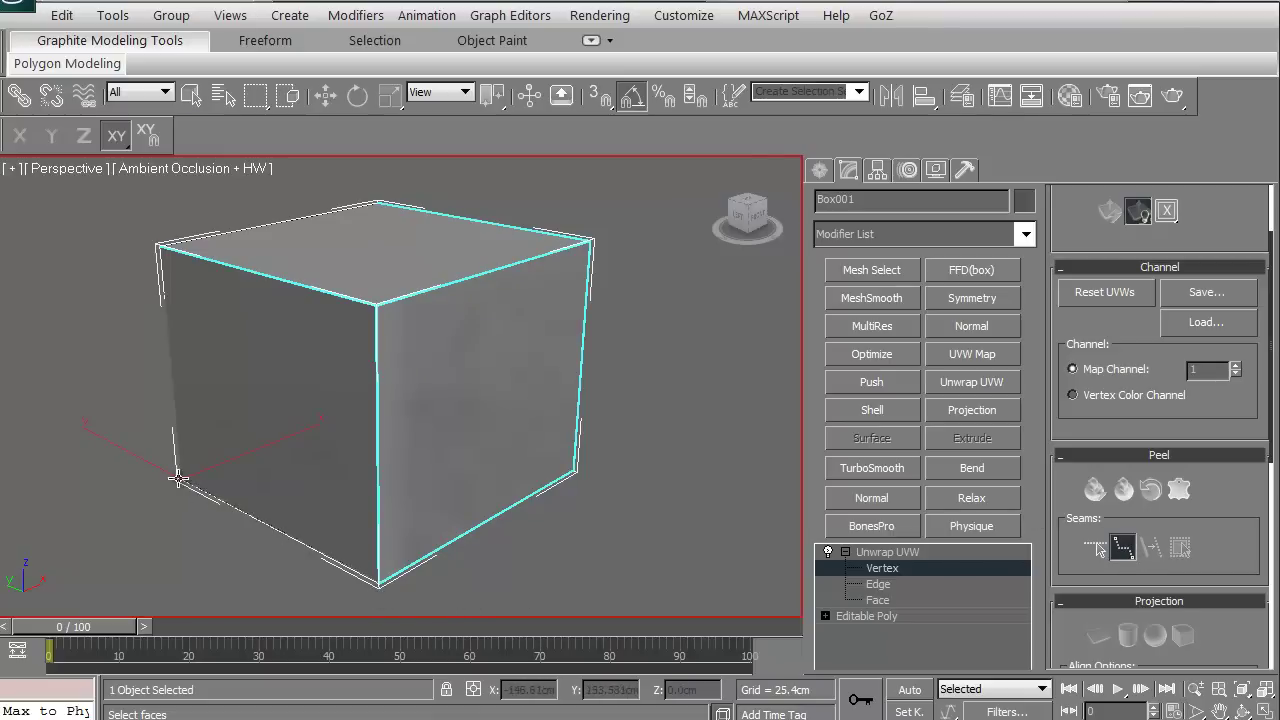
{"action": "left_click", "coordinate": [178, 484]}
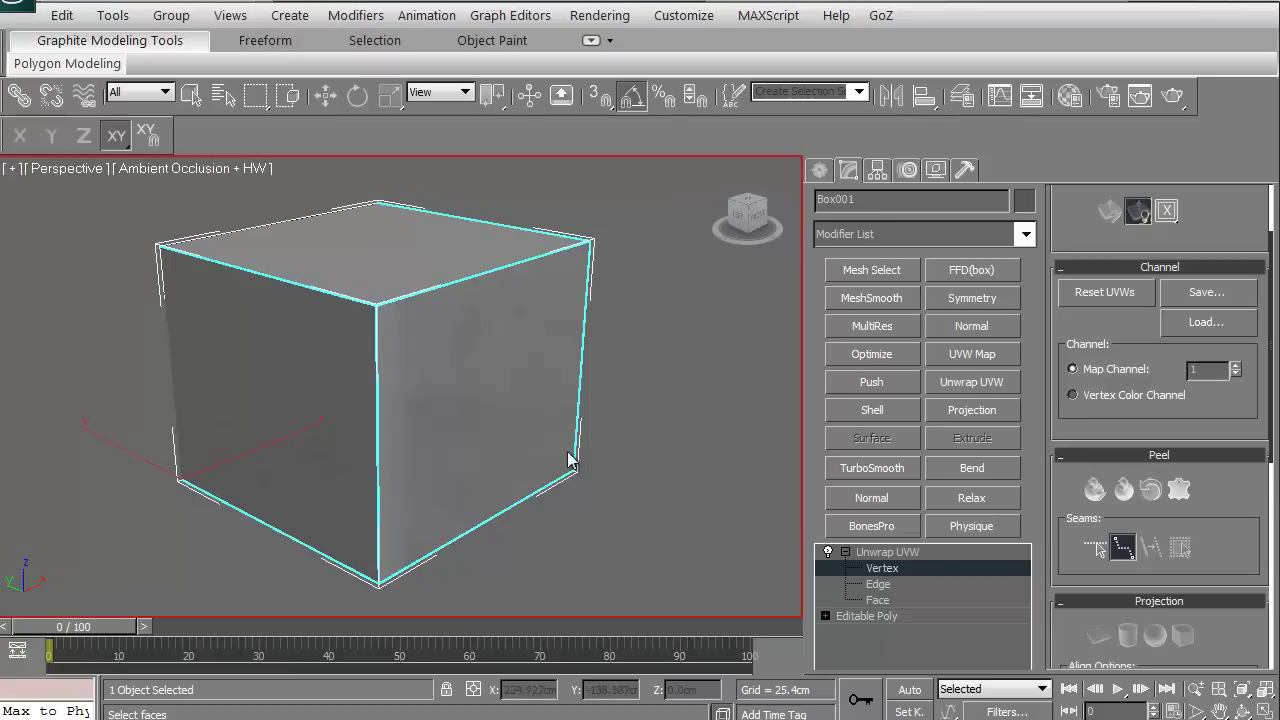
Unfold the box along its seams with Peel Mode and turn off the checker background in the UV editor
{"action": "left_click", "coordinate": [1125, 492]}
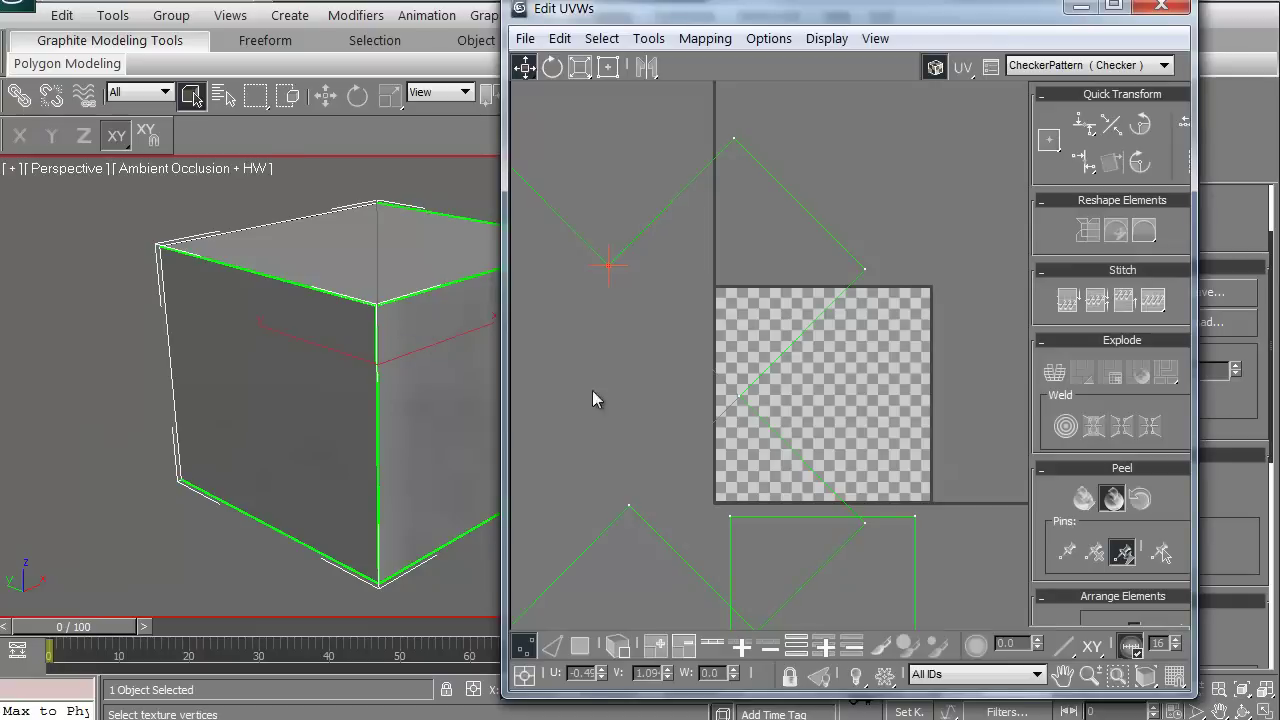
{"action": "scroll", "coordinate": [593, 391], "scroll_direction": "down", "scroll_amount": 3}
{"action": "middle_click_drag", "start_coordinate": [634, 359], "coordinate": [676, 316]}
{"action": "left_click", "coordinate": [929, 72]}
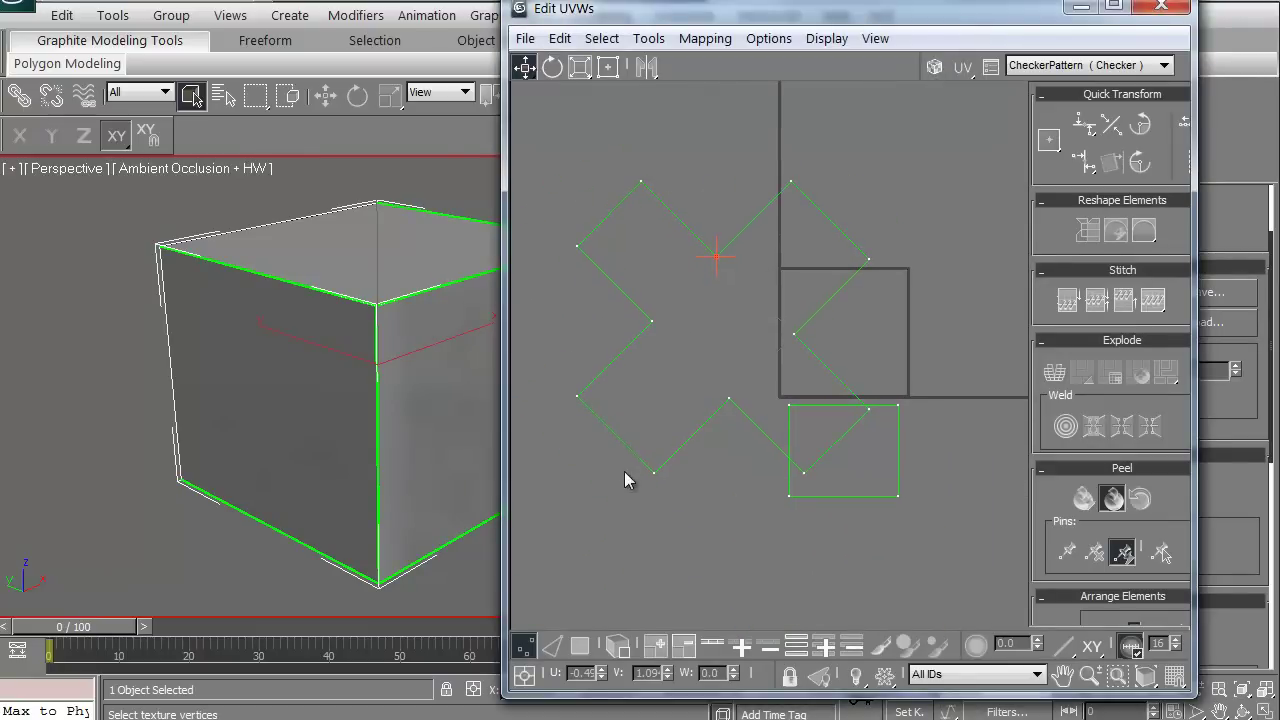
{"action": "middle_click_drag", "start_coordinate": [643, 382], "coordinate": [654, 396]}
{"action": "middle_click_drag", "start_coordinate": [389, 424], "coordinate": [288, 430], "text": "alt"}
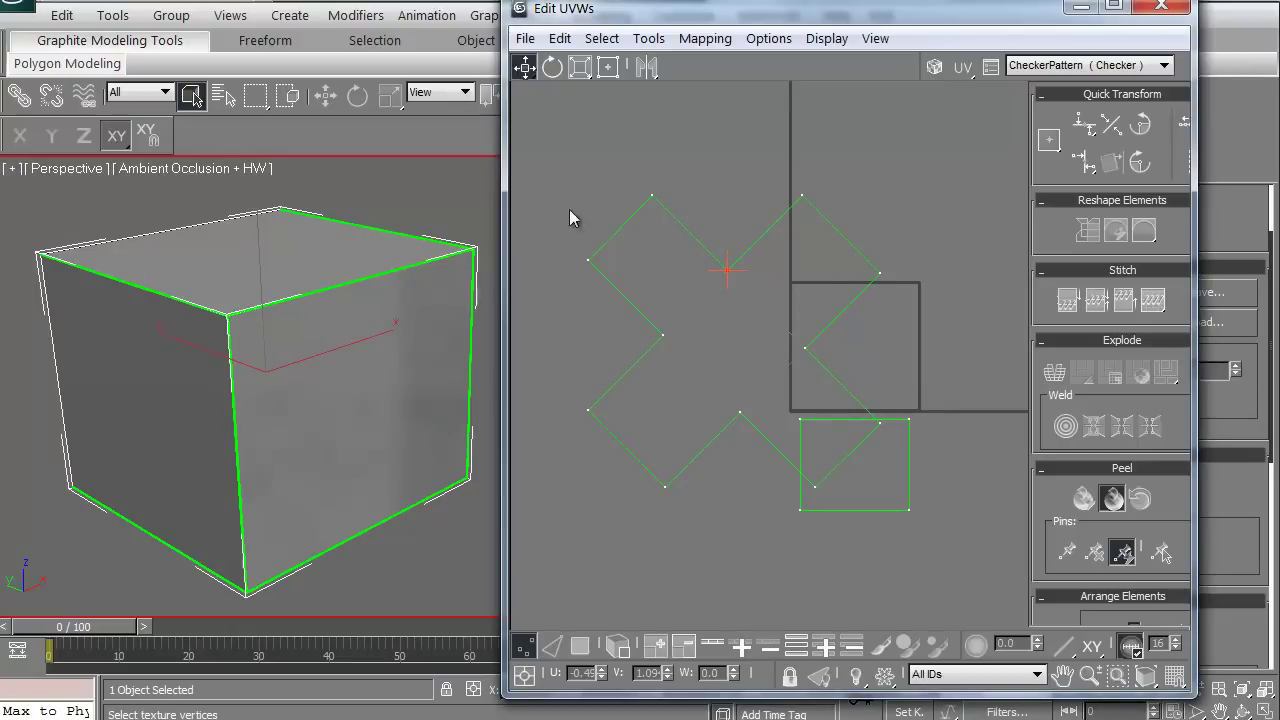
Select all UV vertices, scale both shells down together and move them inside the UV square toward its upper-left corner
{"action": "left_click", "coordinate": [580, 66]}
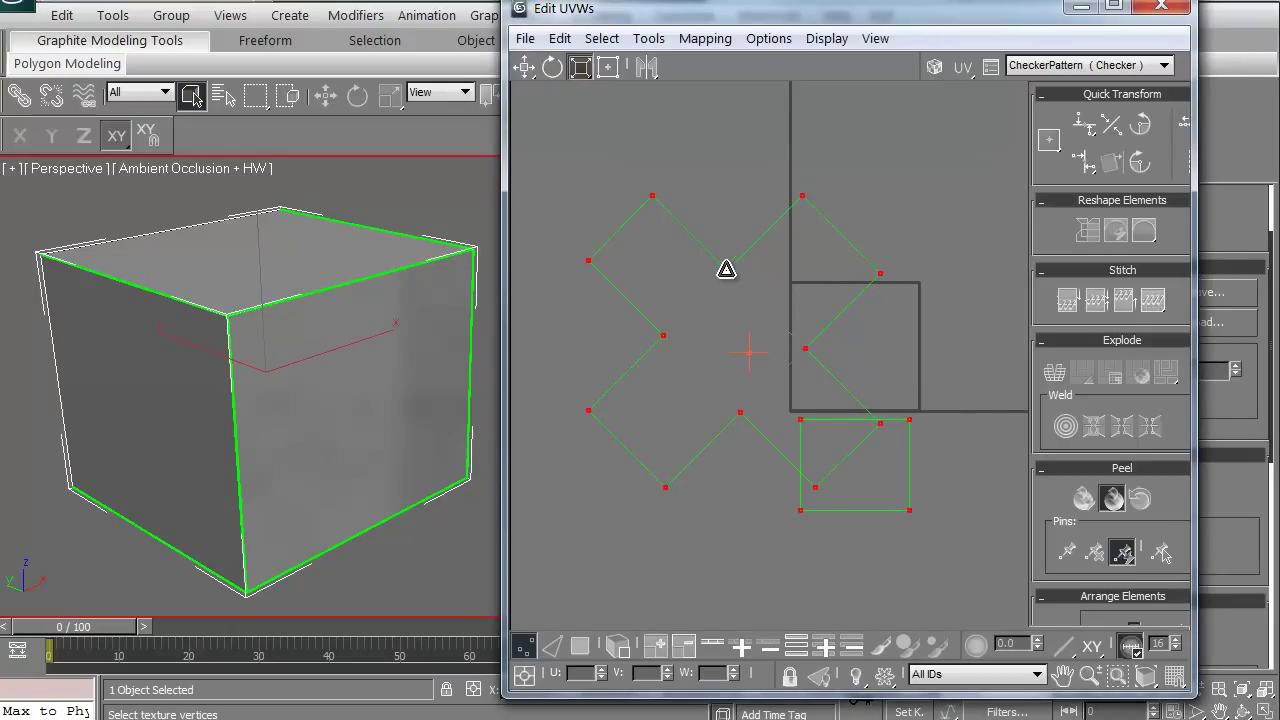
{"action": "left_click_drag", "start_coordinate": [729, 271], "coordinate": [686, 458]}
{"action": "scroll", "coordinate": [688, 455], "scroll_direction": "up", "scroll_amount": 5}
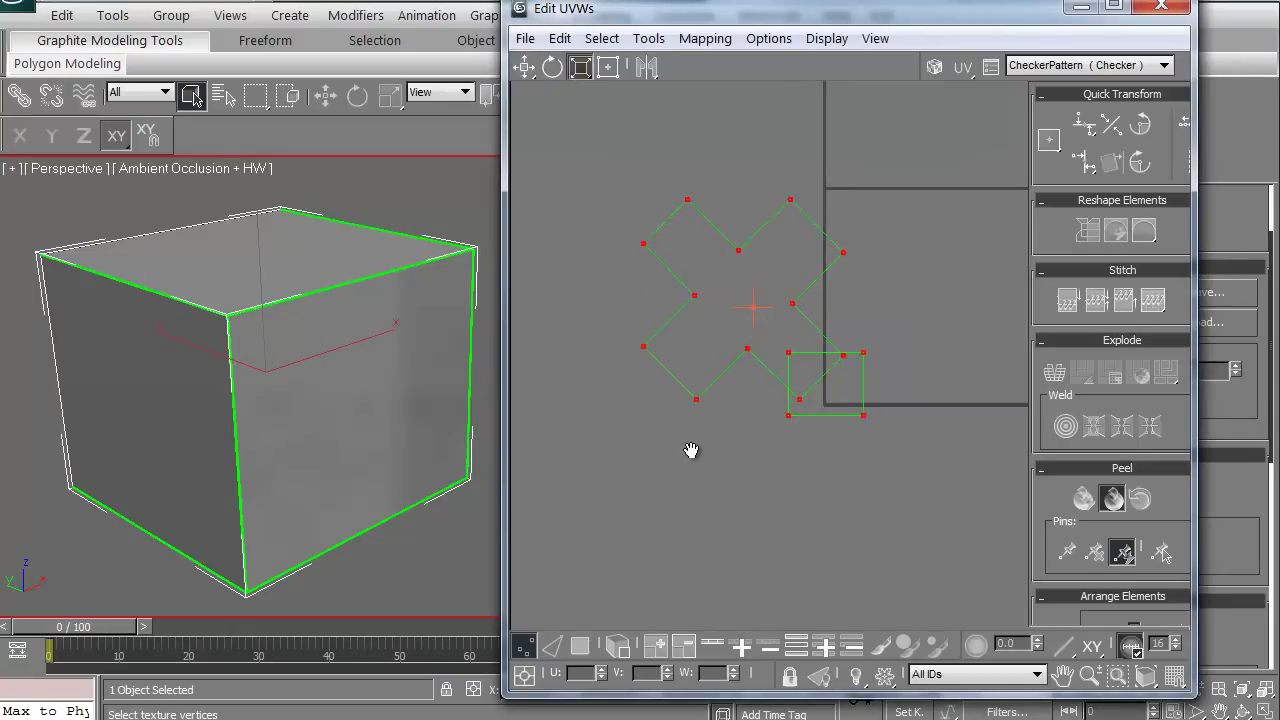
{"action": "left_click", "coordinate": [524, 66]}
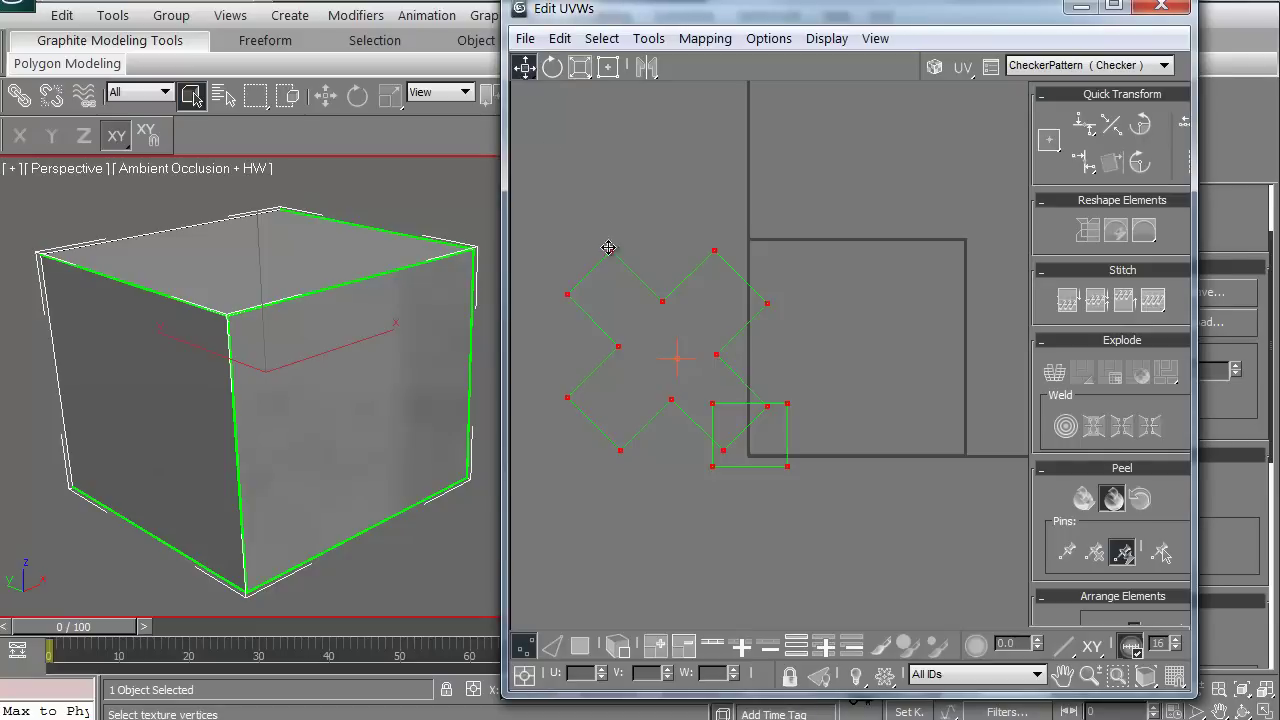
{"action": "left_click_drag", "start_coordinate": [612, 256], "coordinate": [743, 357]}
{"action": "left_click", "coordinate": [580, 66]}
{"action": "scroll", "coordinate": [720, 370], "scroll_direction": "up", "scroll_amount": 4}
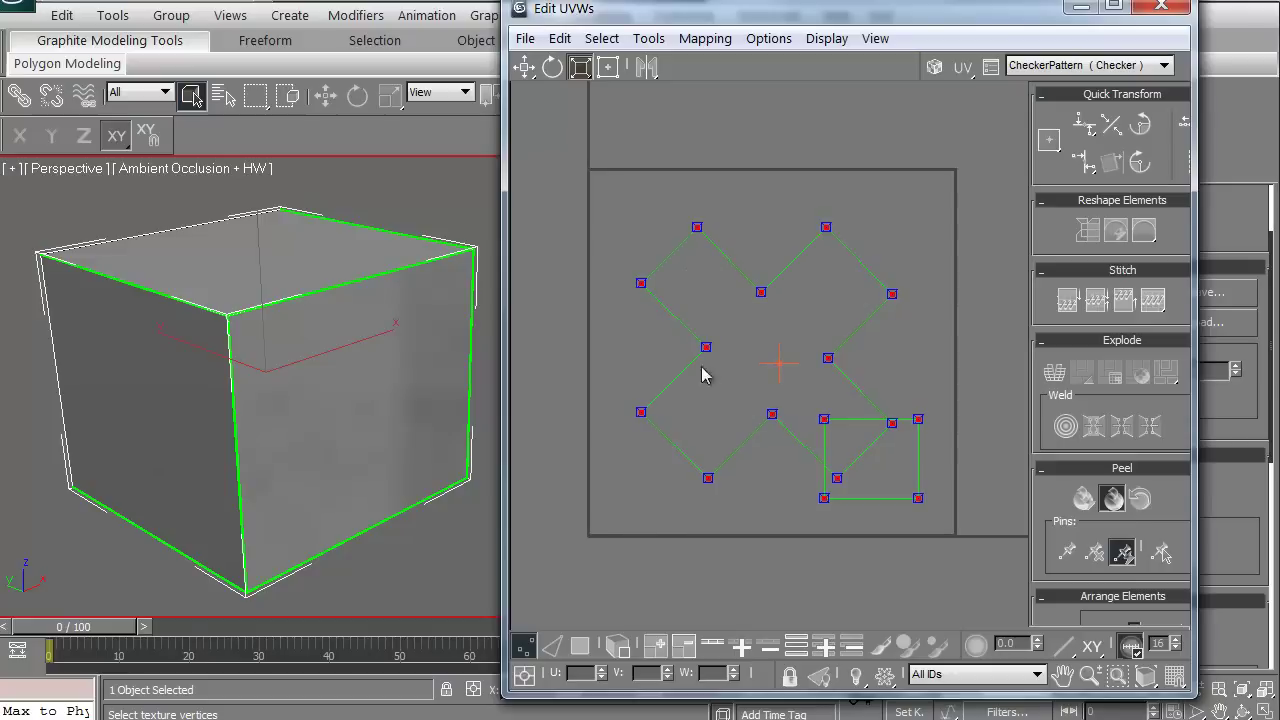
{"action": "left_click", "coordinate": [526, 66]}
{"action": "left_click_drag", "start_coordinate": [697, 228], "coordinate": [670, 187]}
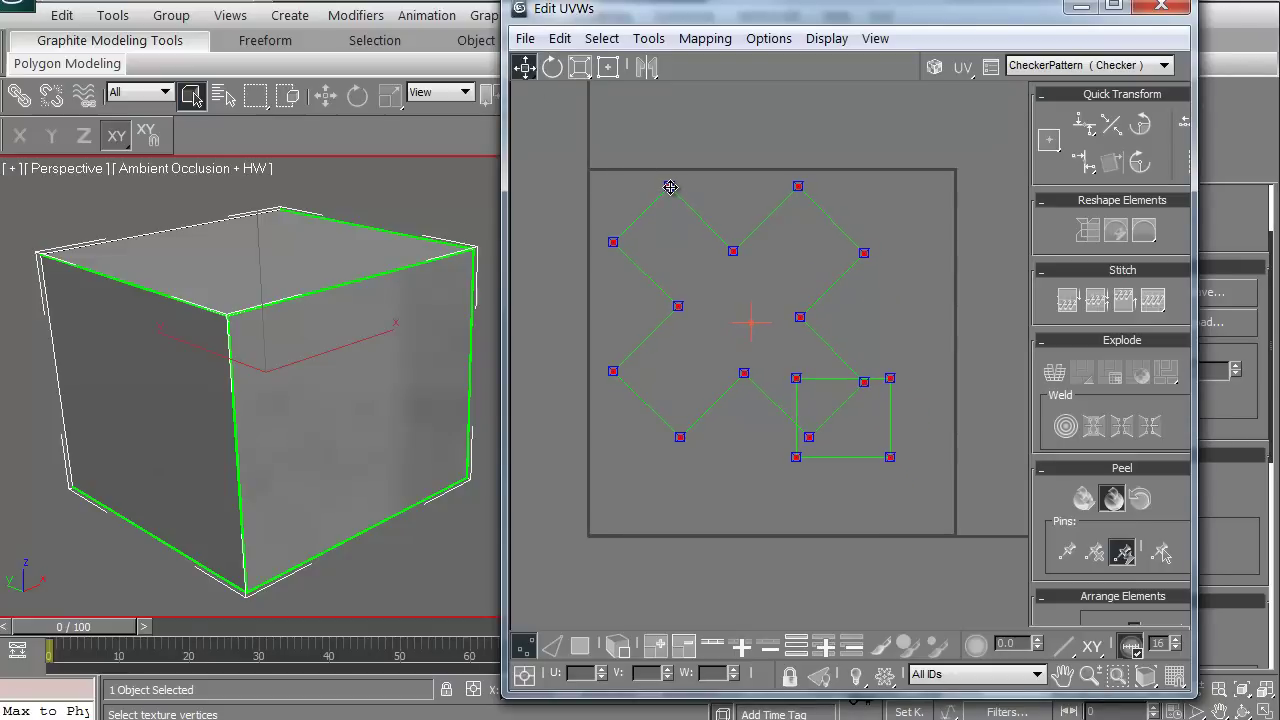
Turn on element selection and move the small rectangular shell clear of the cross-shaped shell, centred just below it
{"action": "left_click", "coordinate": [618, 645]}
{"action": "left_click", "coordinate": [817, 403]}
{"action": "left_click_drag", "start_coordinate": [795, 378], "coordinate": [697, 442]}
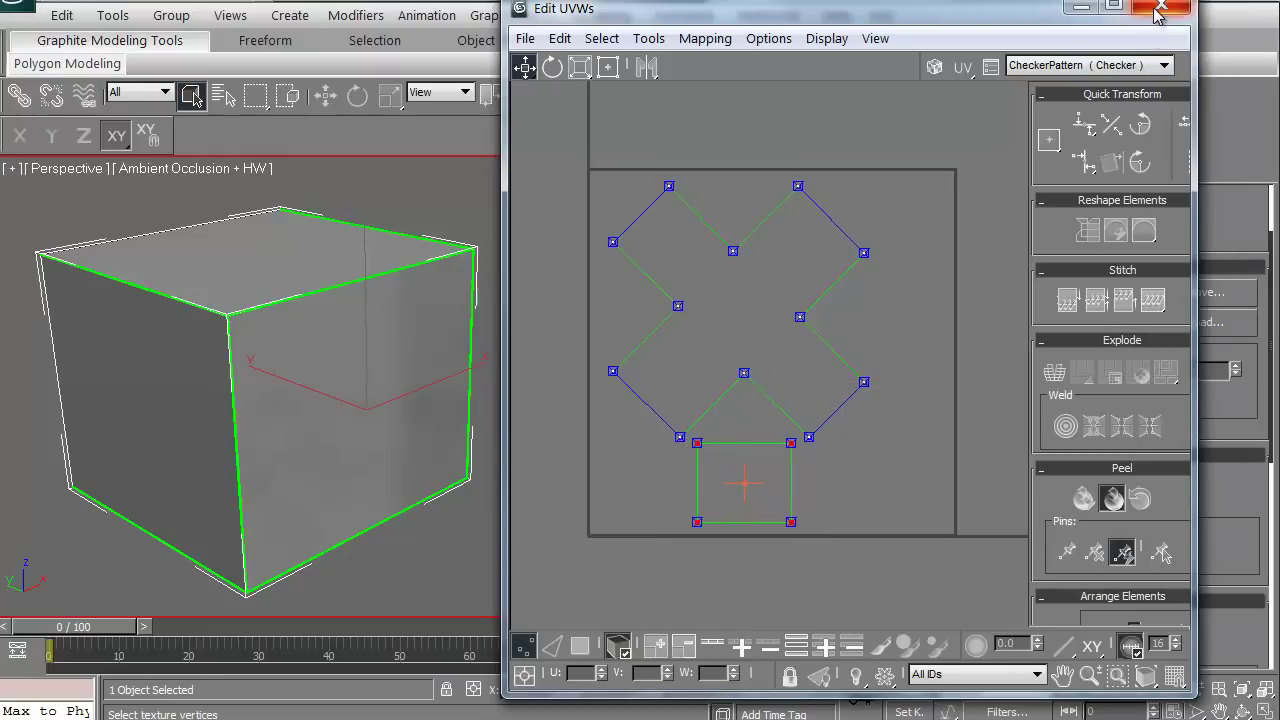
Put the UV editor away and assign the checker material to the box, checking the pattern on its faces
{"action": "left_click", "coordinate": [1080, 6]}
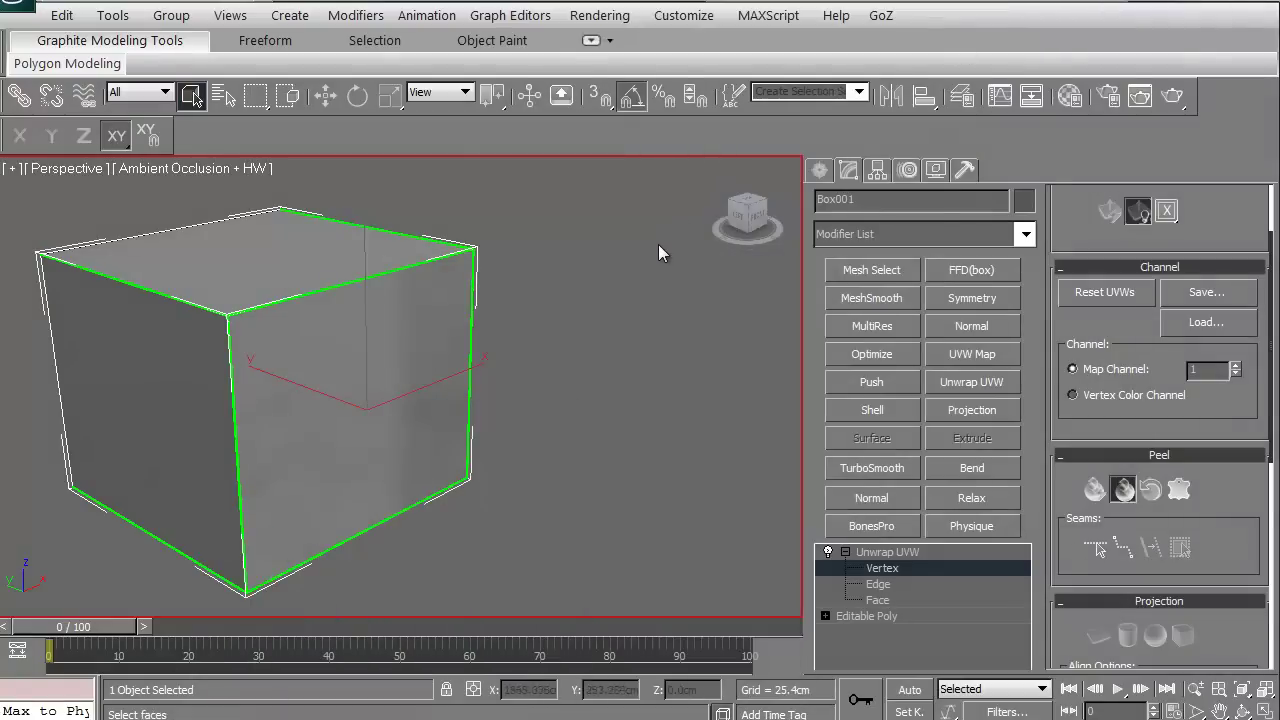
{"action": "key", "text": "m"}
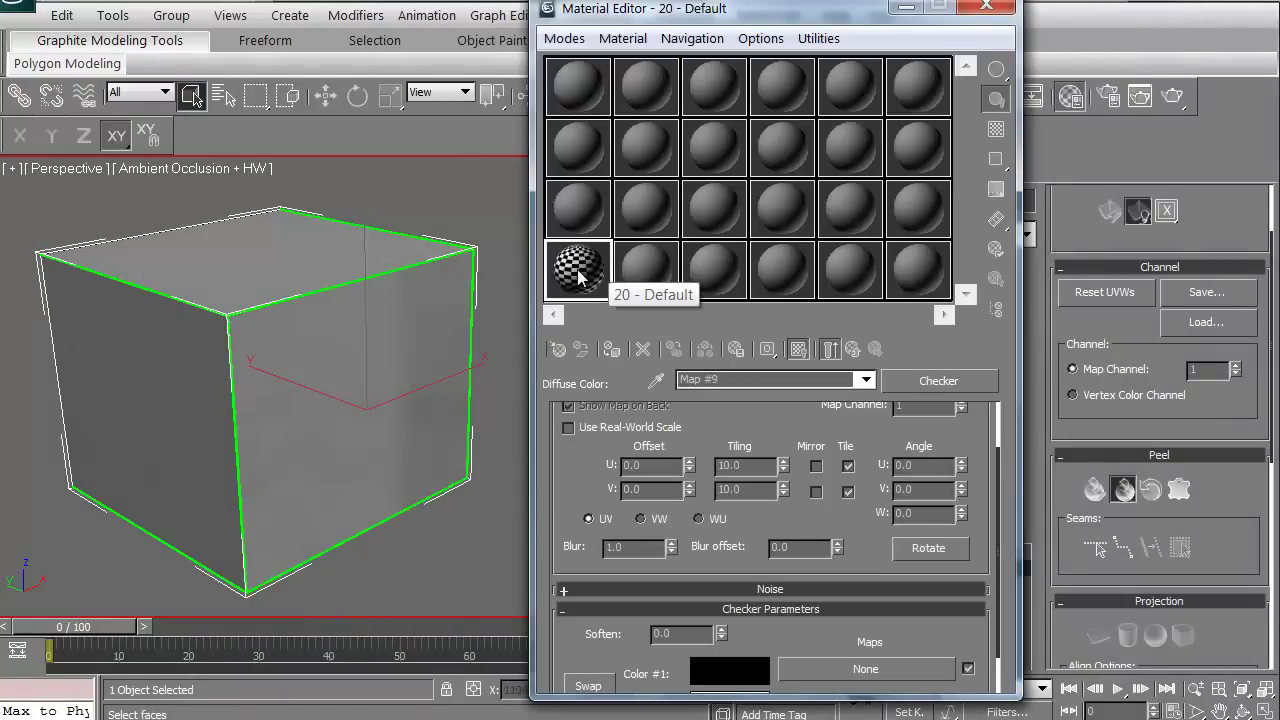
{"action": "left_click", "coordinate": [612, 350]}
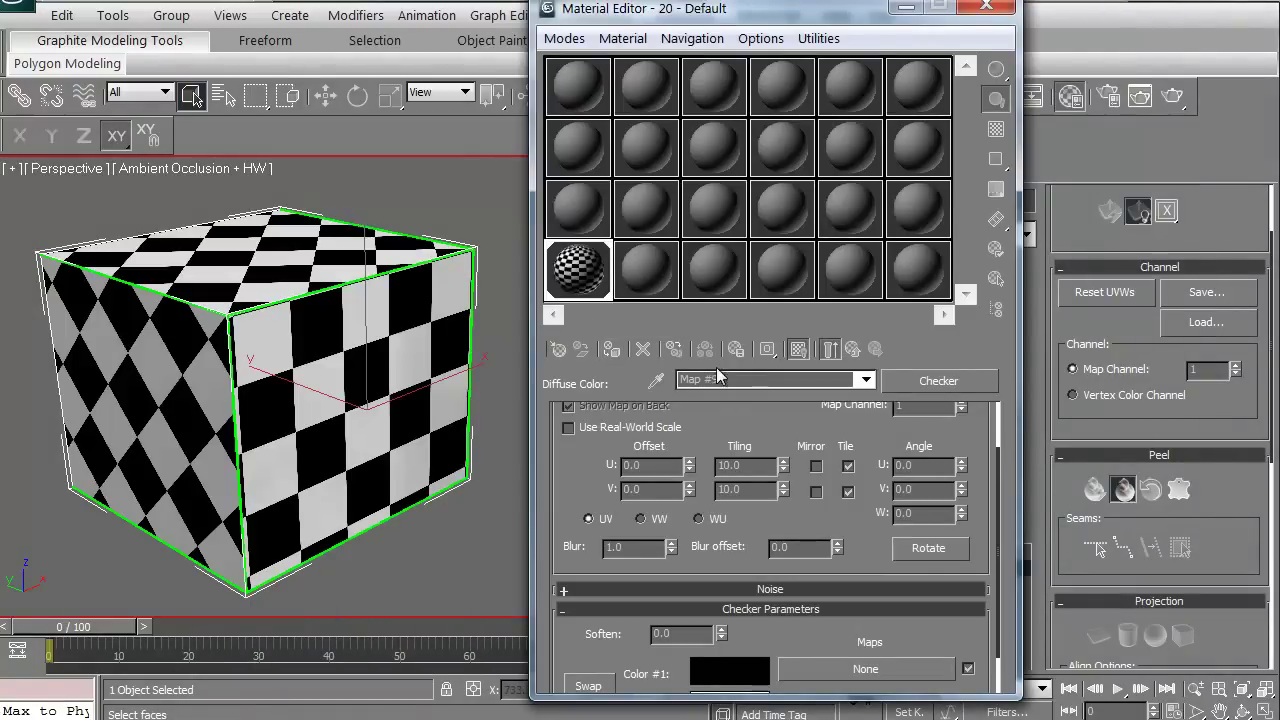
{"action": "left_click", "coordinate": [985, 8]}
{"action": "middle_click_drag", "start_coordinate": [380, 330], "coordinate": [410, 440], "text": "alt"}
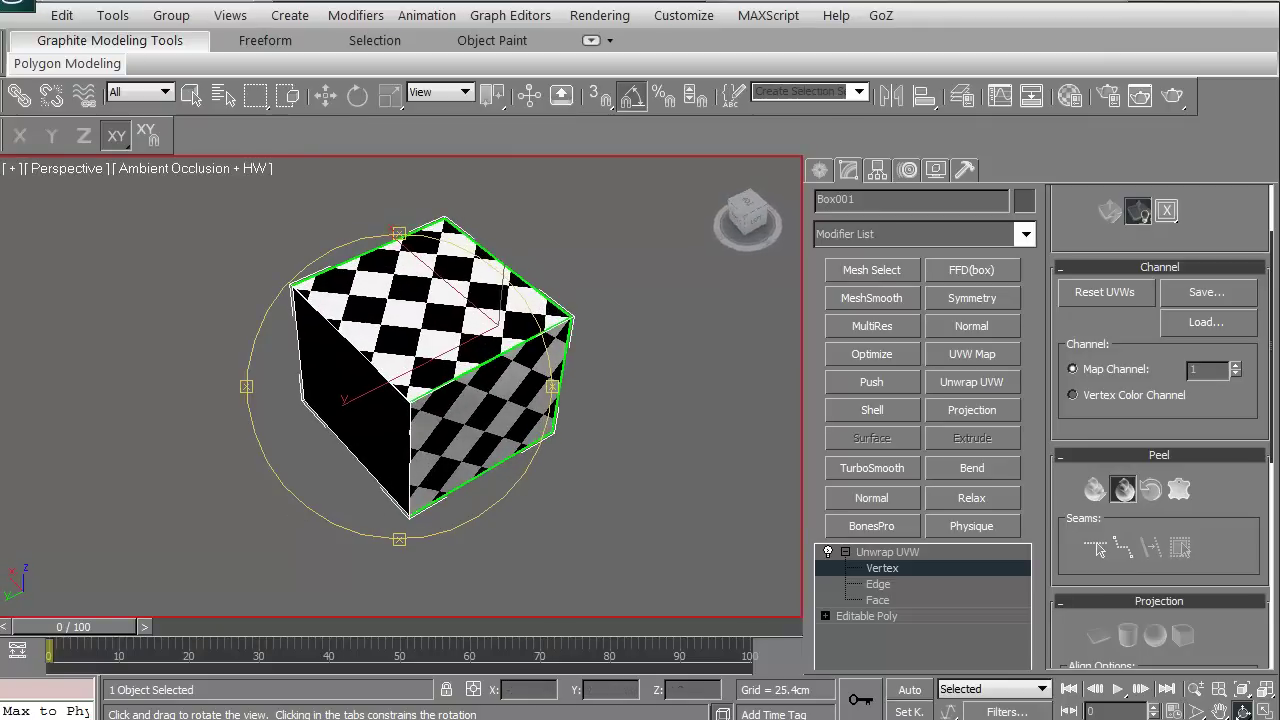
Reopen the UV editor and scale the small rectangular shell up to over twice its size, comparing the checker density on the box
{"action": "key", "text": "ctrl+e"}
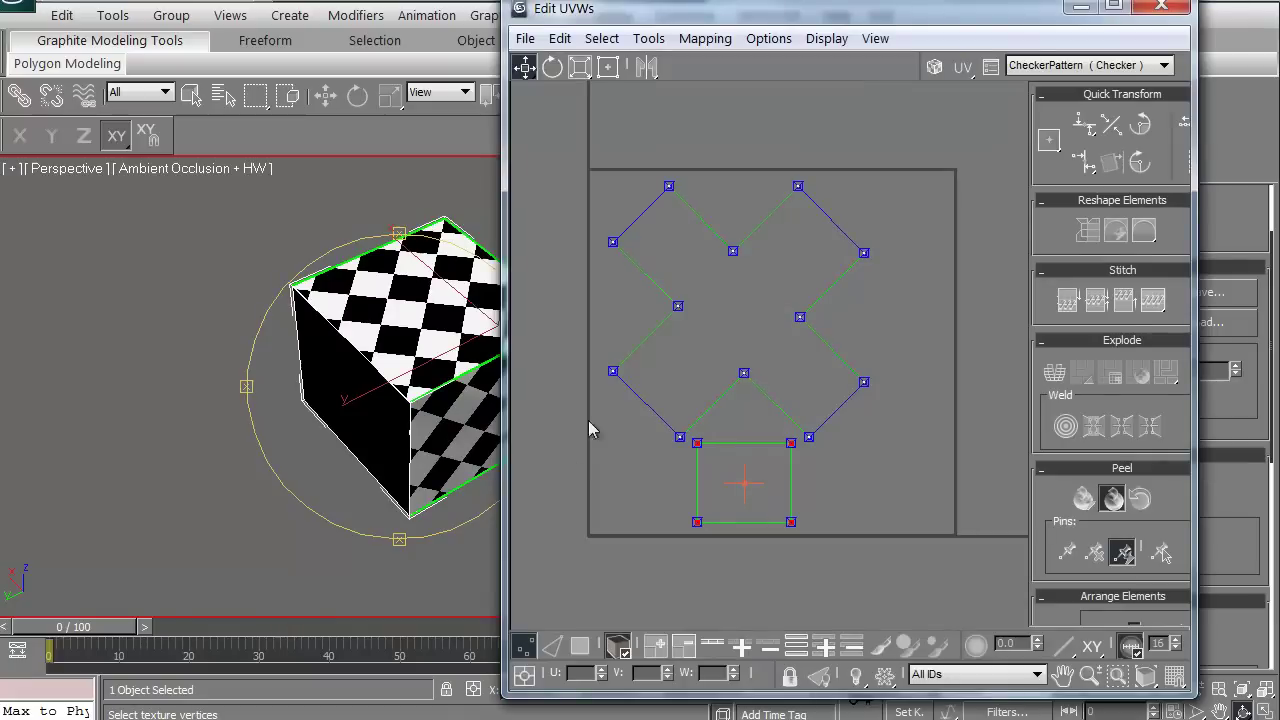
{"action": "middle_click_drag", "start_coordinate": [750, 385], "coordinate": [813, 392]}
{"action": "left_click", "coordinate": [653, 221]}
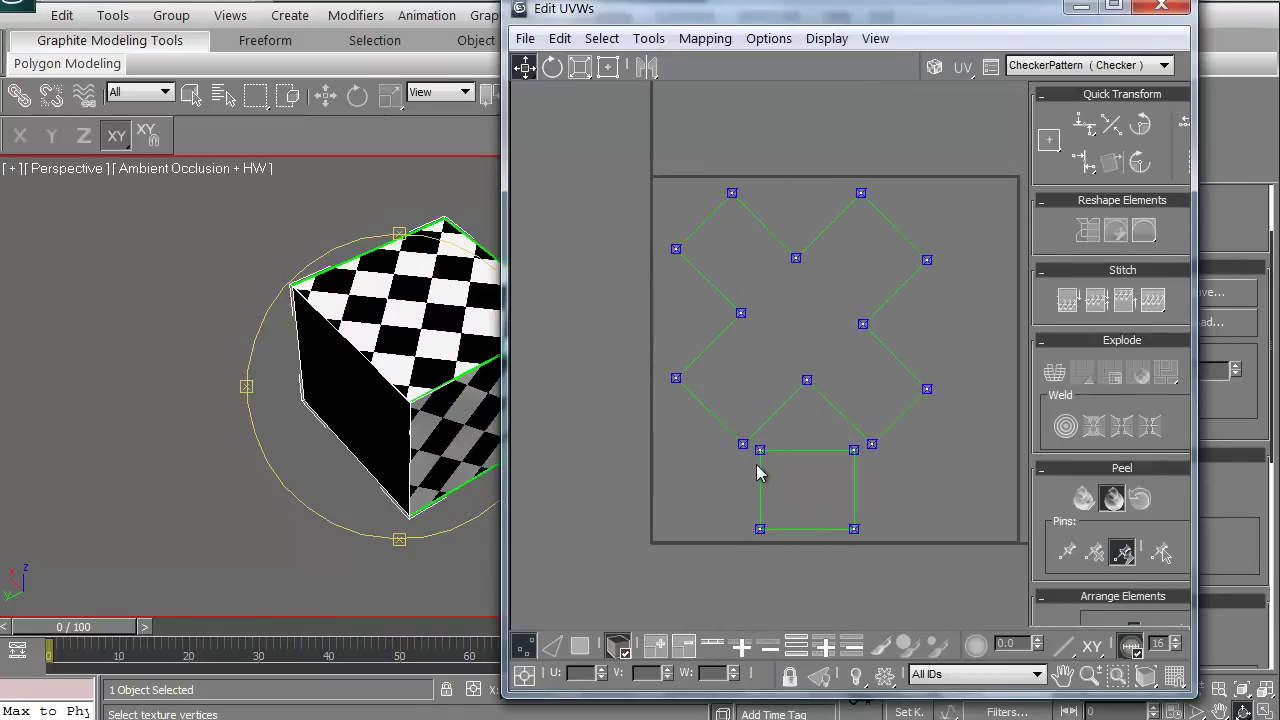
{"action": "left_click_drag", "start_coordinate": [735, 561], "coordinate": [884, 466]}
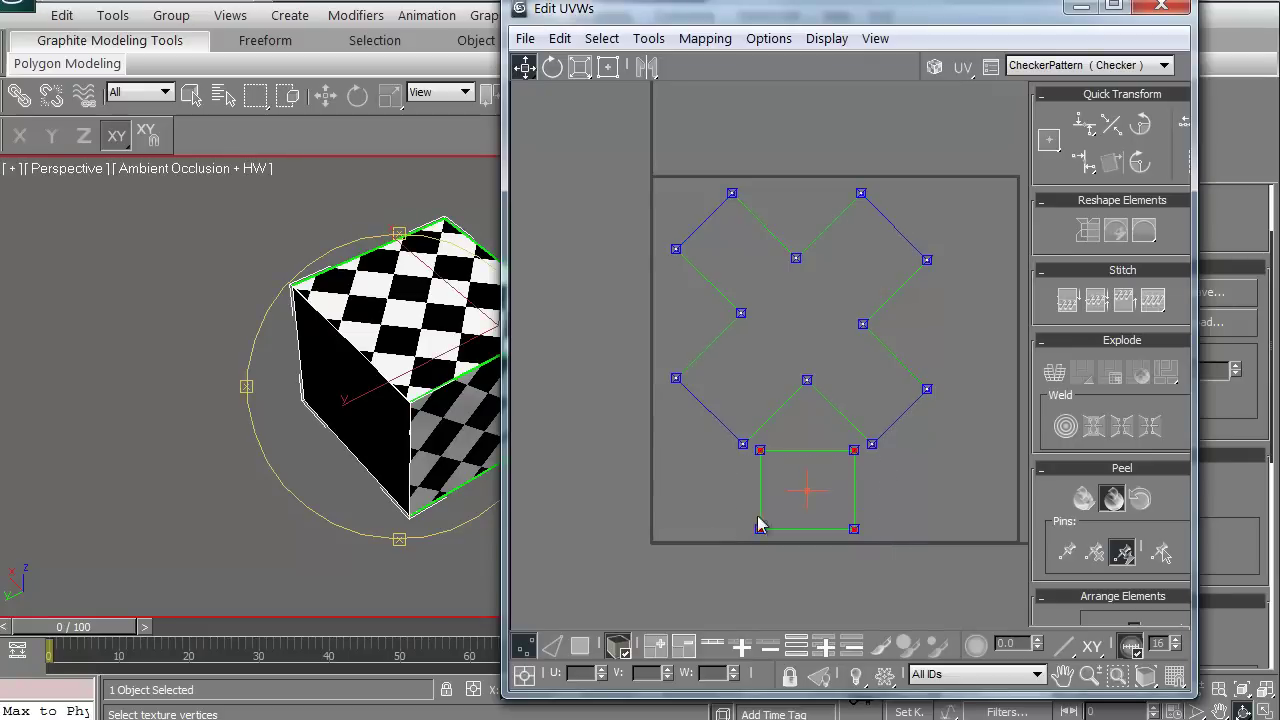
{"action": "left_click", "coordinate": [578, 72]}
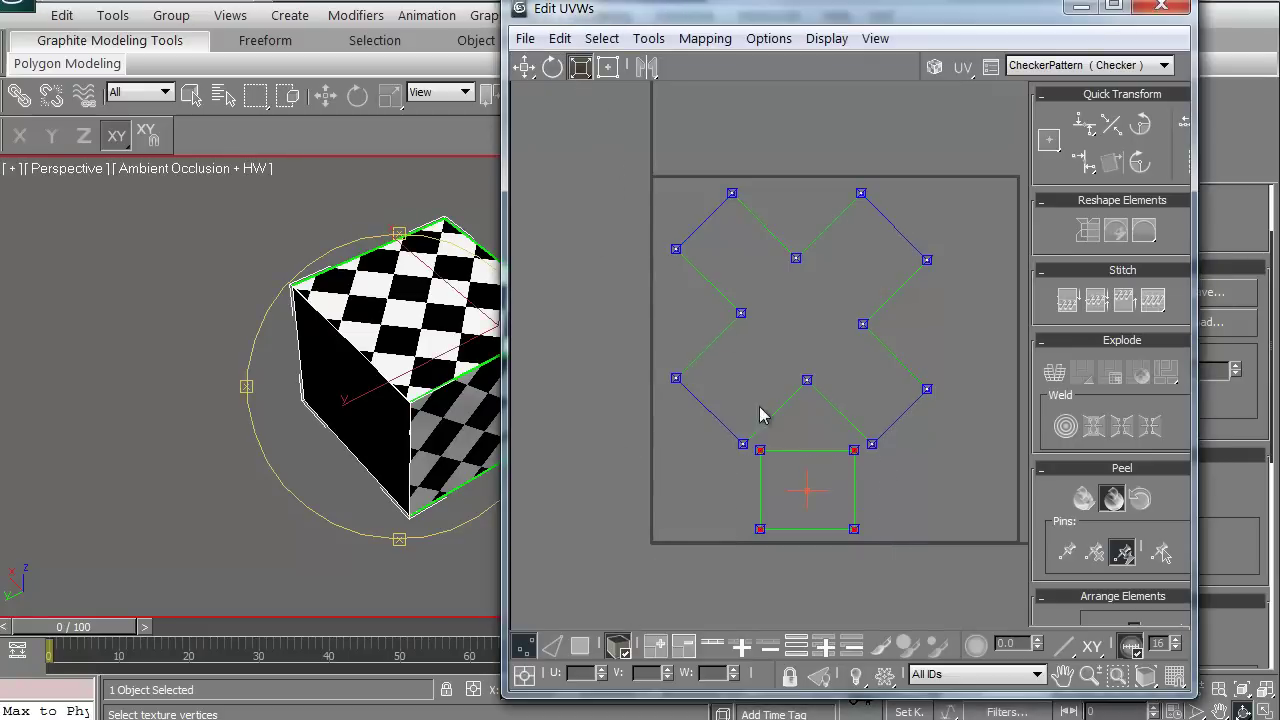
{"action": "middle_click_drag", "start_coordinate": [289, 484], "coordinate": [260, 410], "text": "alt"}
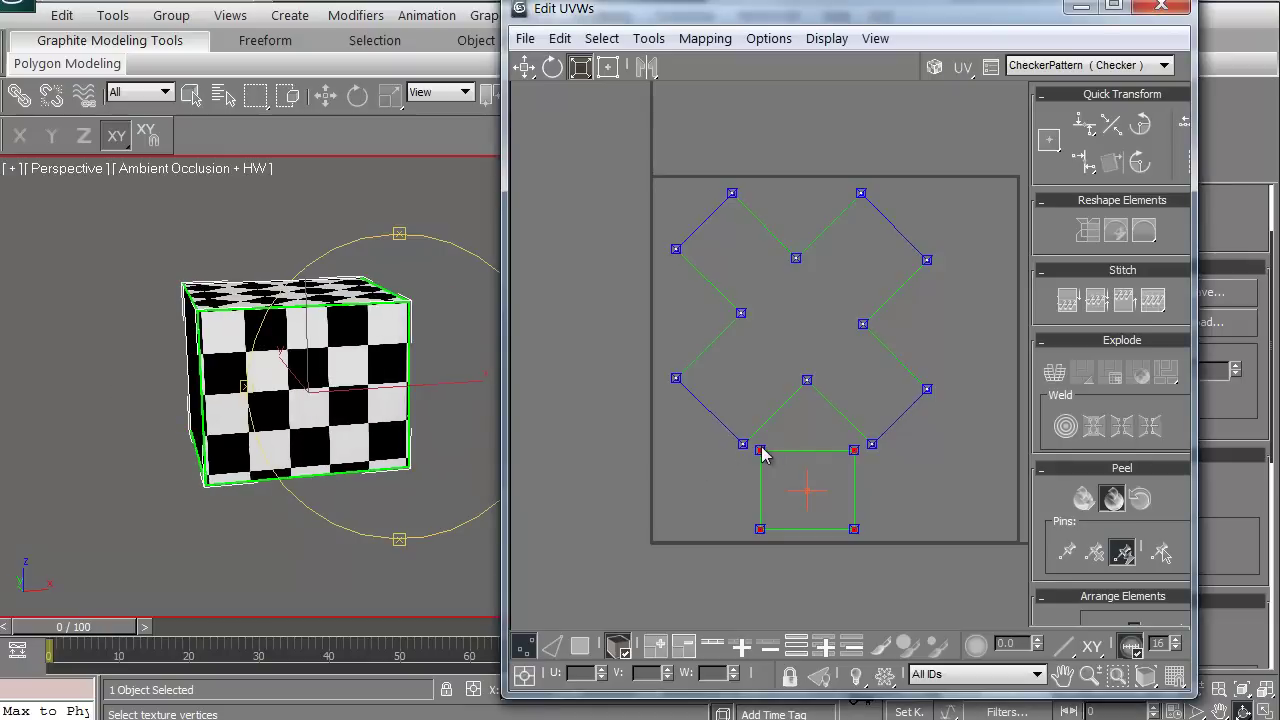
{"action": "left_click_drag", "start_coordinate": [762, 455], "coordinate": [771, 381]}
{"action": "middle_click_drag", "start_coordinate": [420, 452], "coordinate": [362, 340], "text": "alt"}
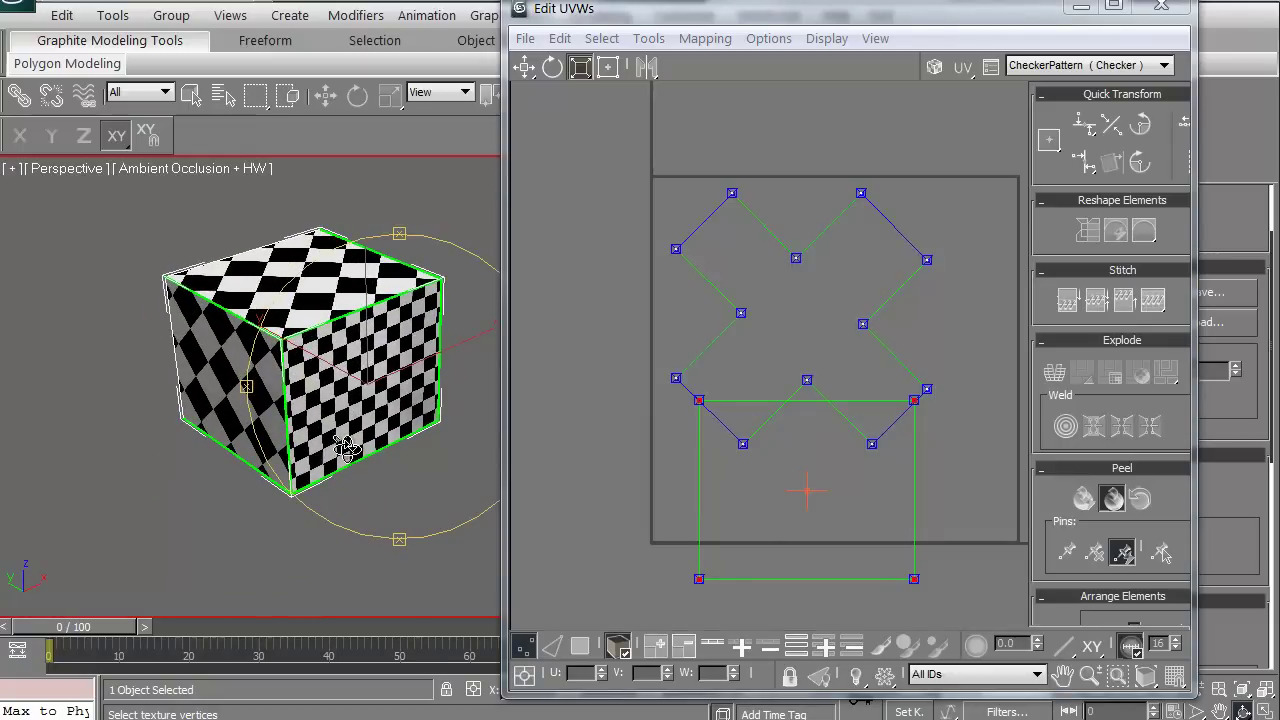
{"action": "middle_click_drag", "start_coordinate": [345, 447], "coordinate": [388, 452], "text": "alt"}
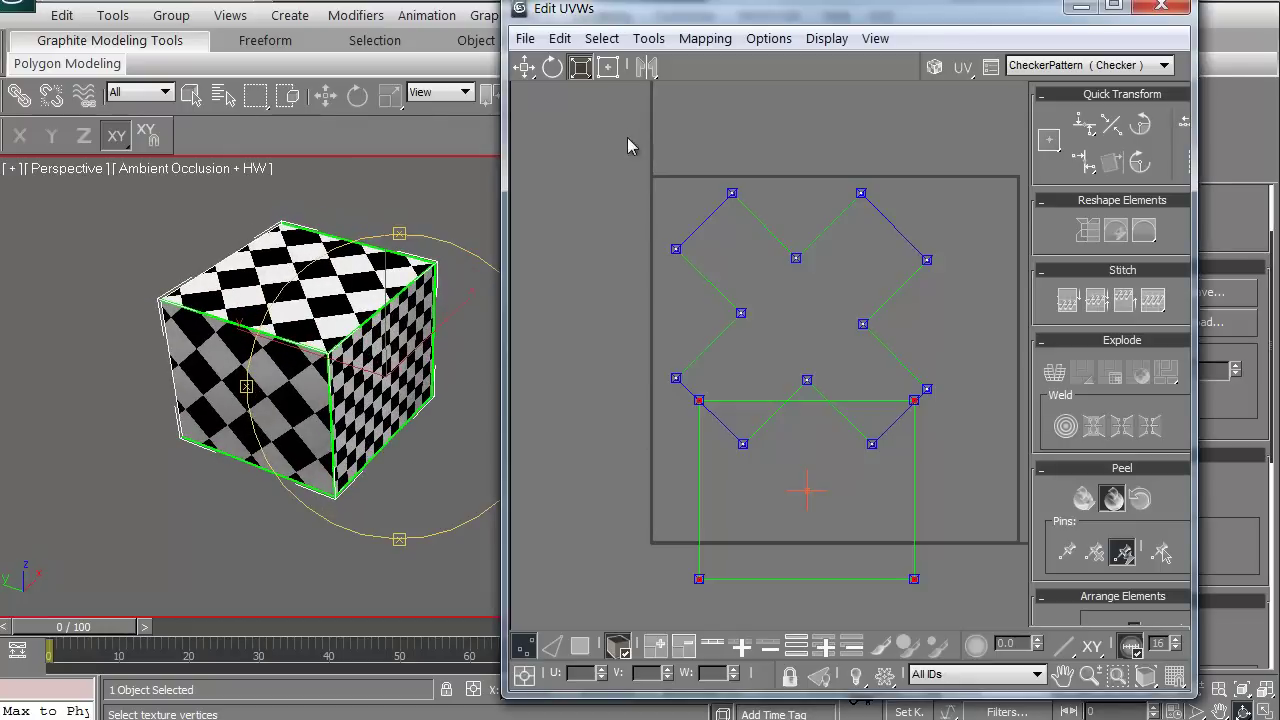
Scale both shells down slightly and reposition them, the rectangle in the UV square's lower-left corner and the cross toward its upper right
{"action": "key", "text": "ctrl+a"}
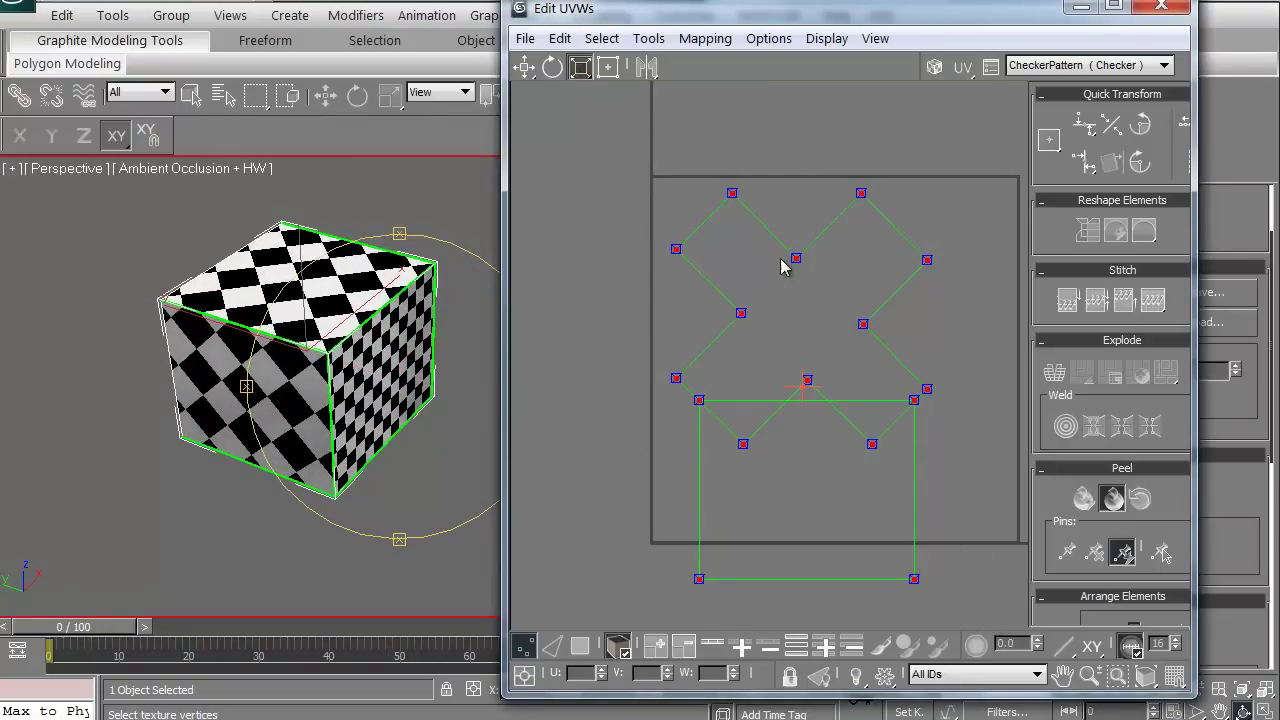
{"action": "left_click_drag", "start_coordinate": [795, 262], "coordinate": [770, 300]}
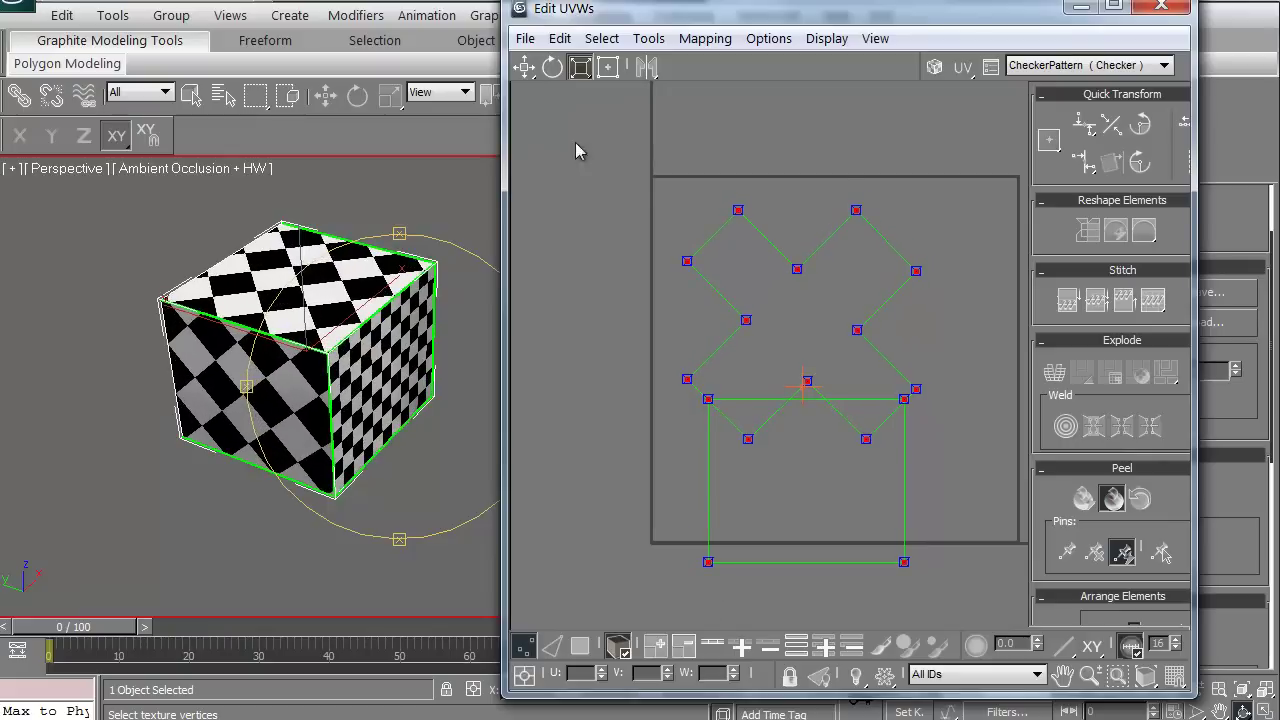
{"action": "left_click", "coordinate": [525, 72]}
{"action": "left_click_drag", "start_coordinate": [718, 410], "coordinate": [678, 375]}
{"action": "left_click_drag", "start_coordinate": [618, 206], "coordinate": [849, 251]}
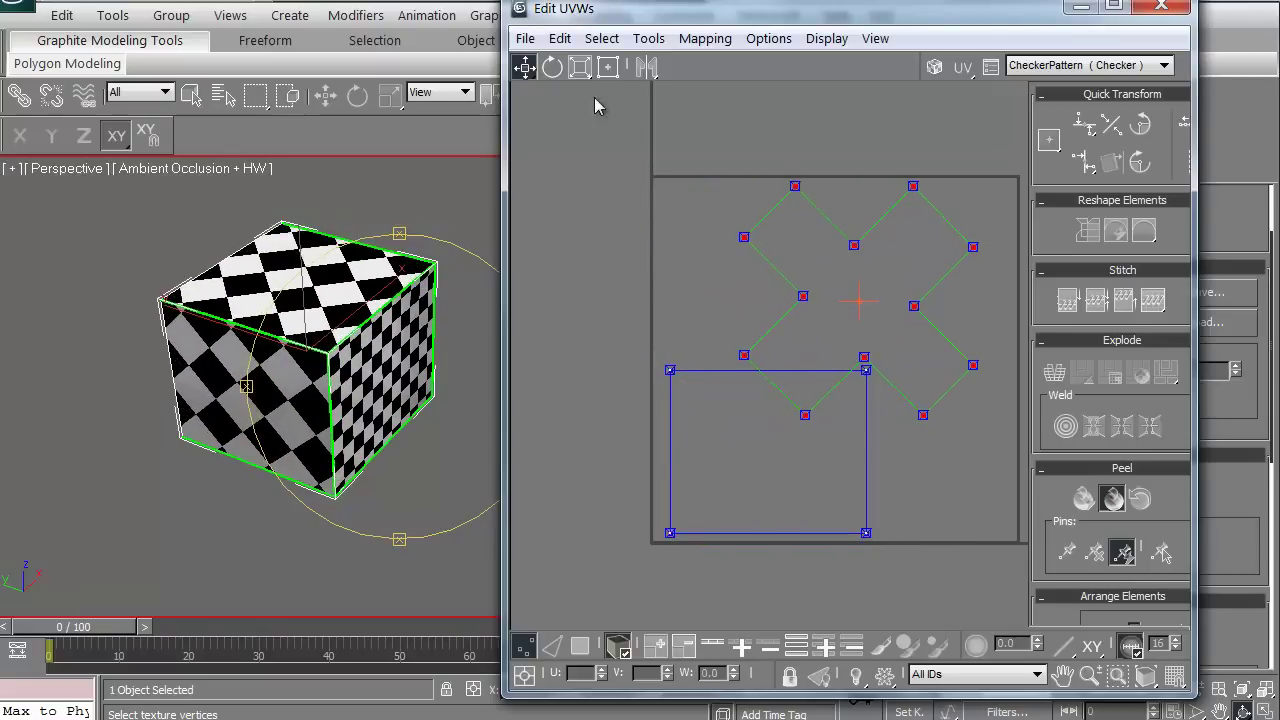
Scale the cross-shaped shell down further and move it into the UV square's upper-right corner, clear of the rectangle, comparing checker sizes on the box
{"action": "left_click", "coordinate": [586, 74]}
{"action": "left_click_drag", "start_coordinate": [799, 196], "coordinate": [775, 340]}
{"action": "key", "text": "w"}
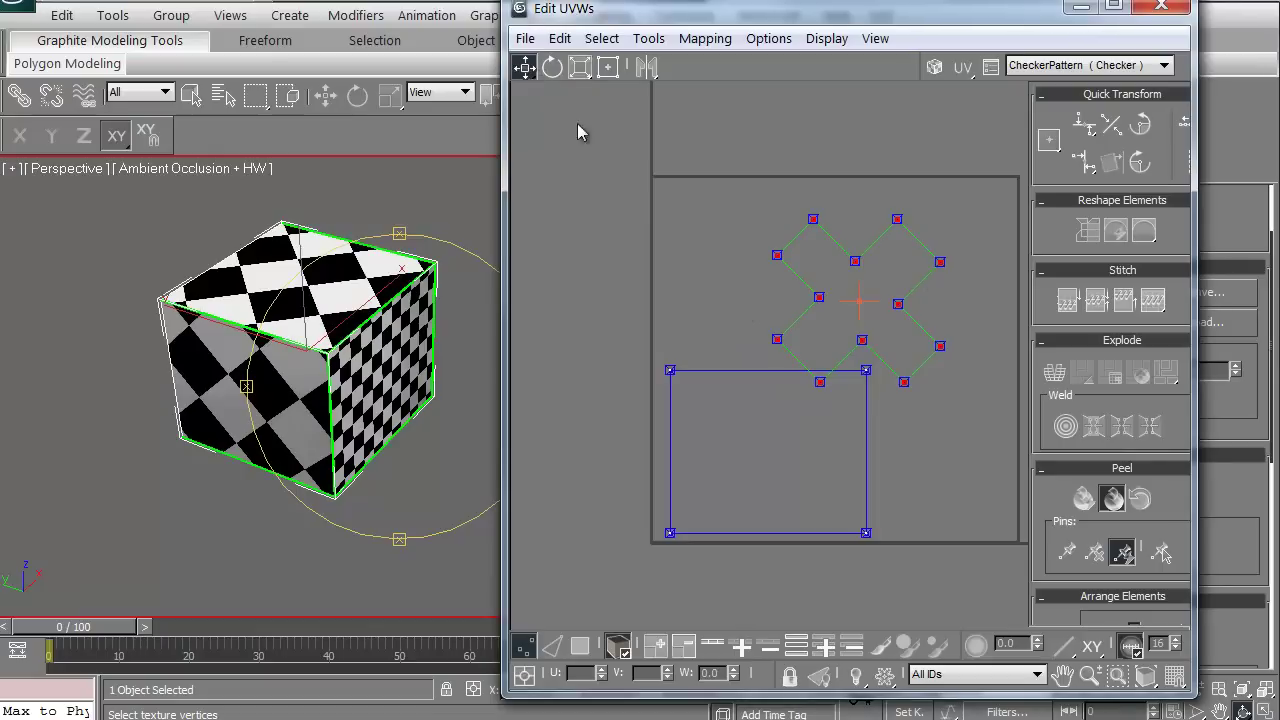
{"action": "left_click_drag", "start_coordinate": [816, 298], "coordinate": [888, 270]}
{"action": "left_click_drag", "start_coordinate": [323, 372], "coordinate": [338, 334]}
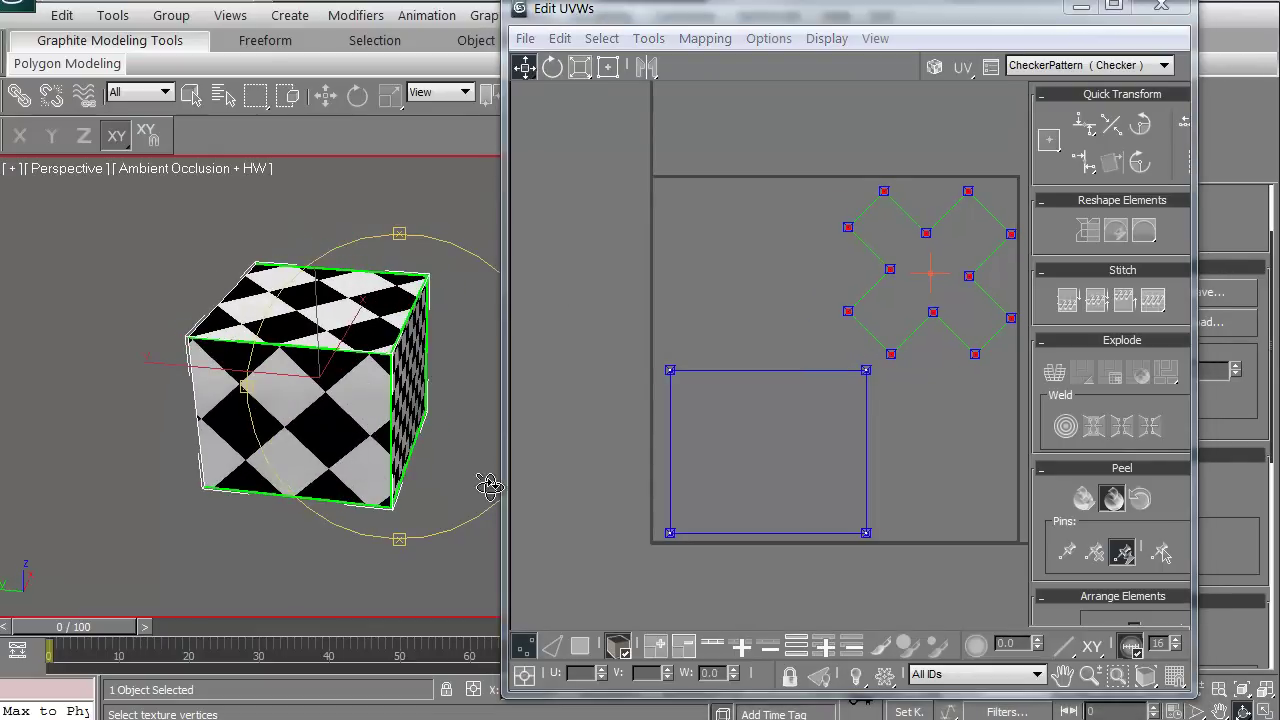
{"action": "left_click", "coordinate": [754, 293]}
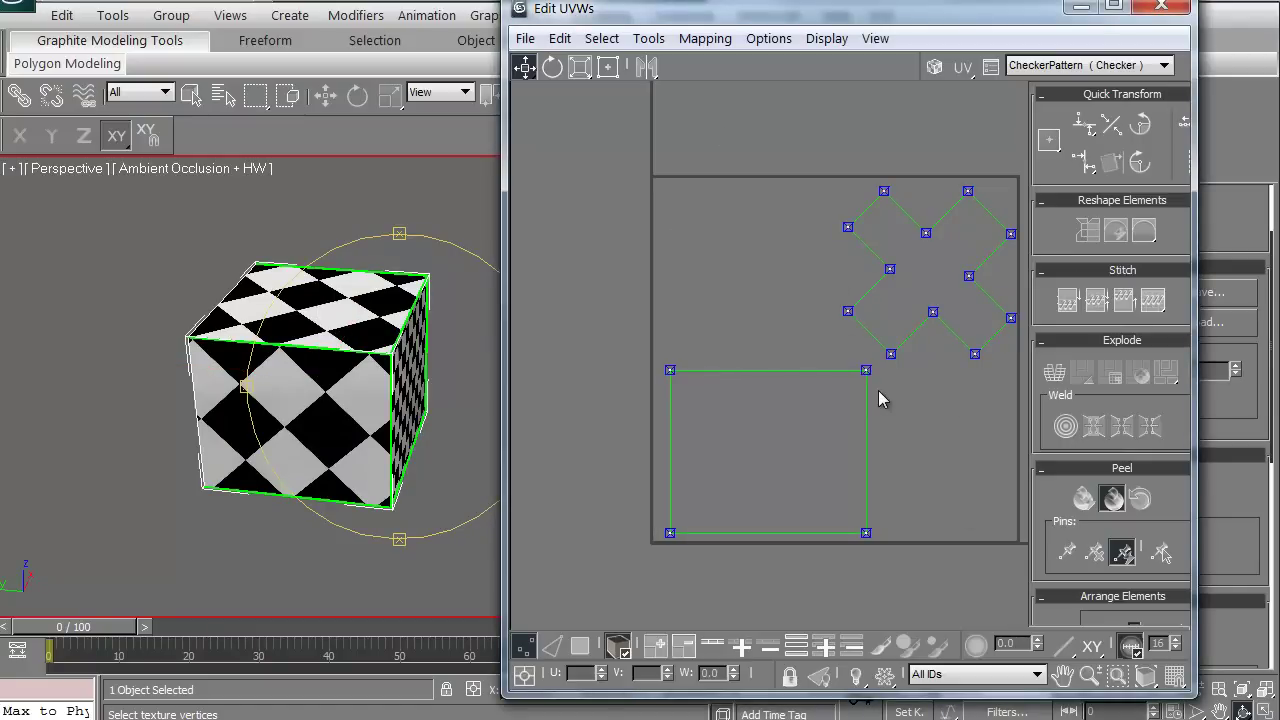
{"action": "middle_click_drag", "start_coordinate": [418, 430], "coordinate": [349, 448], "text": "alt"}
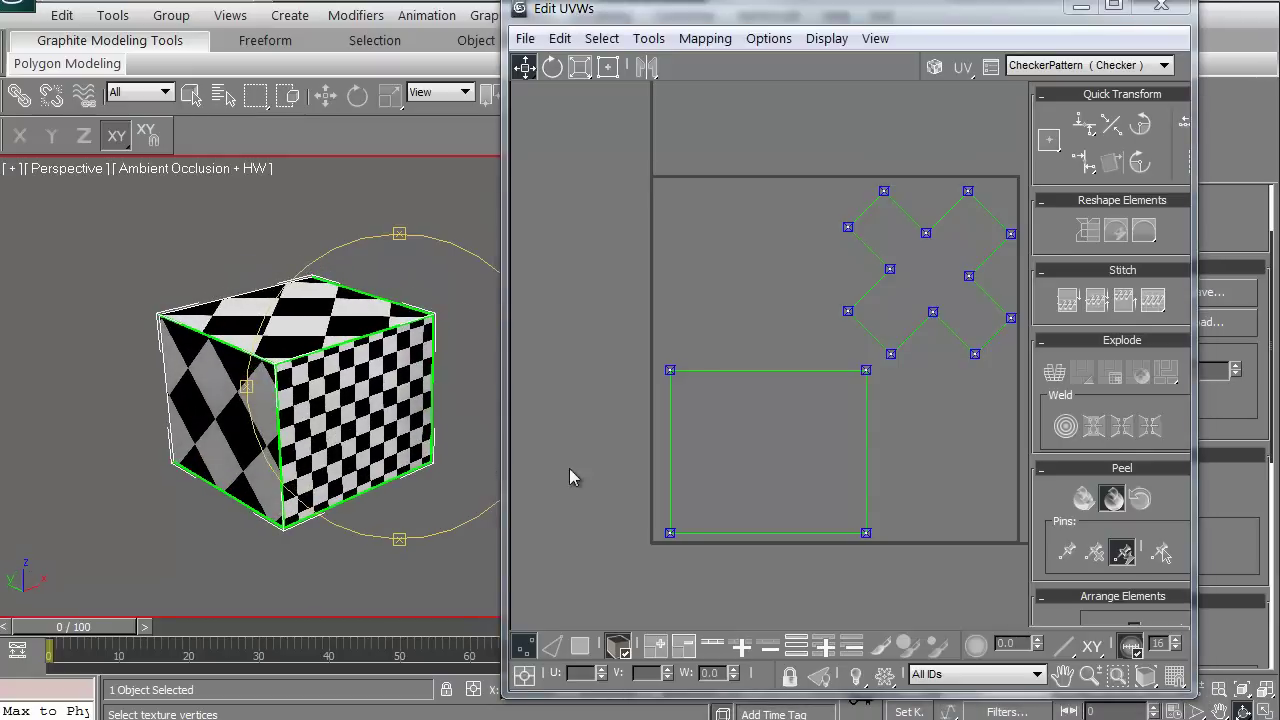
{"action": "middle_click_drag", "start_coordinate": [881, 383], "coordinate": [802, 409]}
{"action": "scroll", "coordinate": [834, 383], "scroll_direction": "down", "scroll_amount": 2}
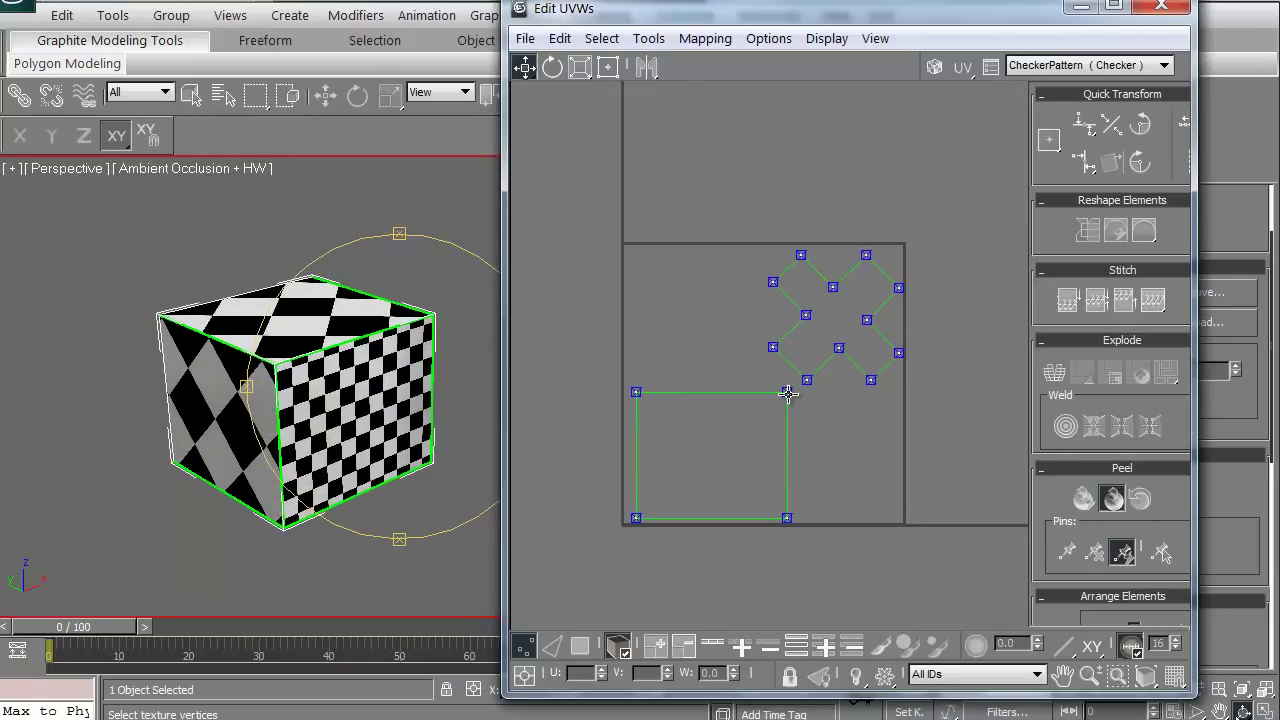